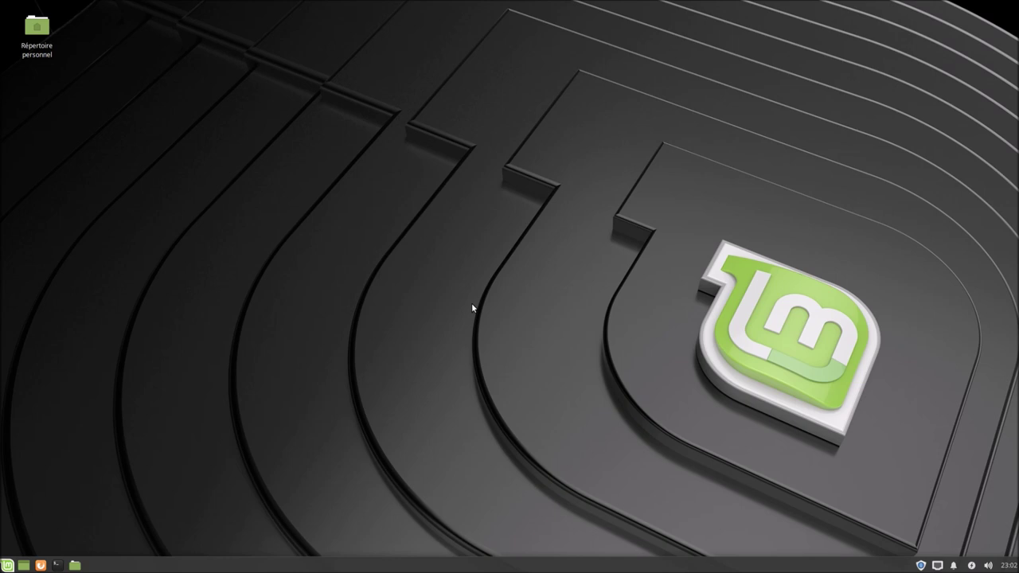
Search the installed applications for "tim" and for "sau" to find the preinstalled backup tools.
click(8, 565)
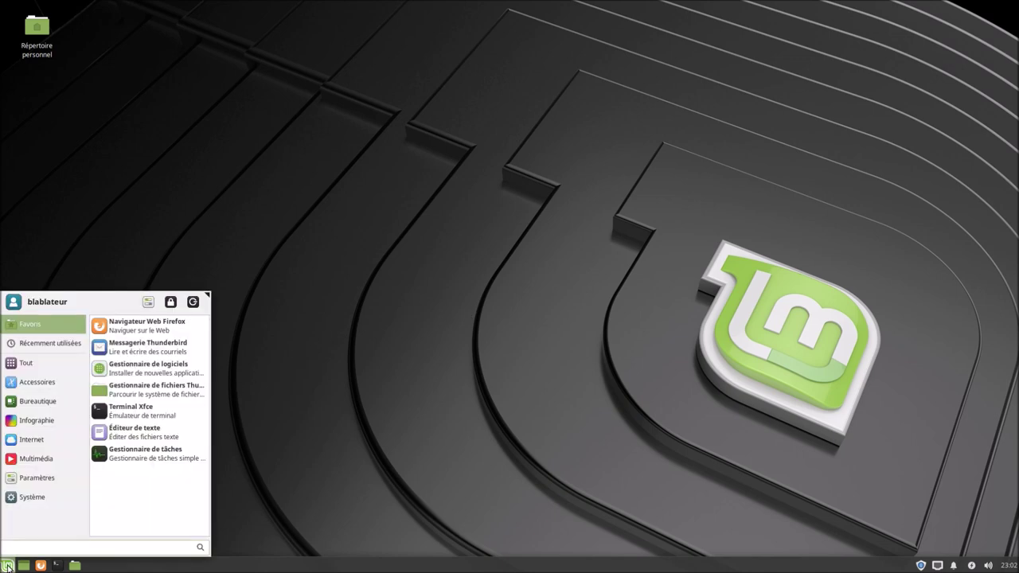
text(tim)
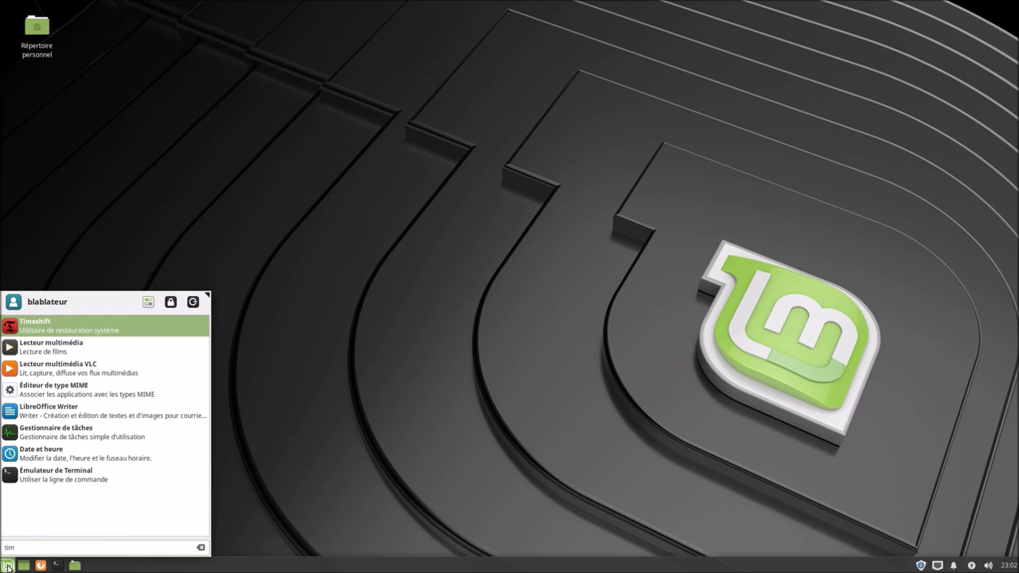
key(BackSpace)
key(BackSpace)
key(BackSpace)
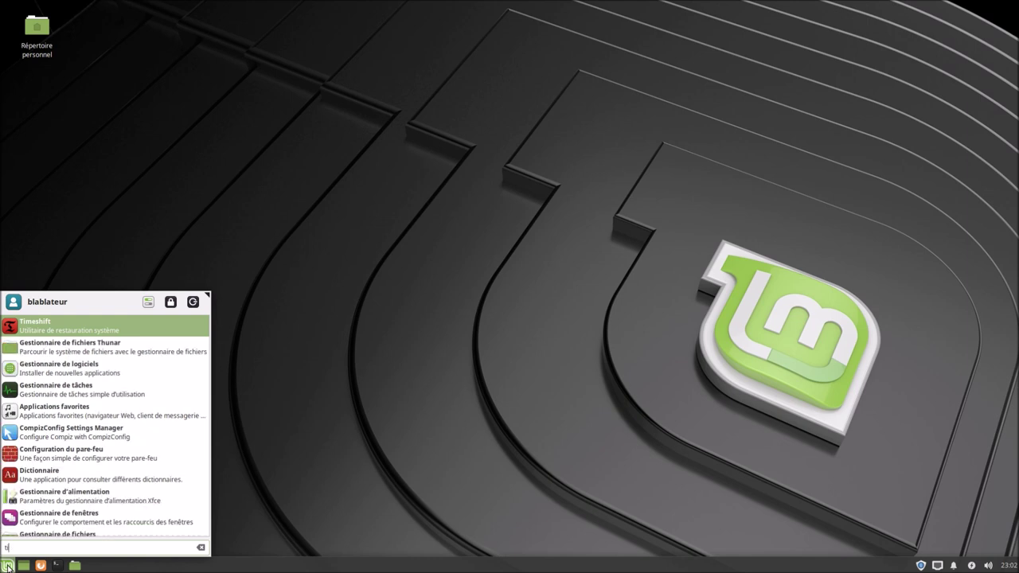
text(sau)
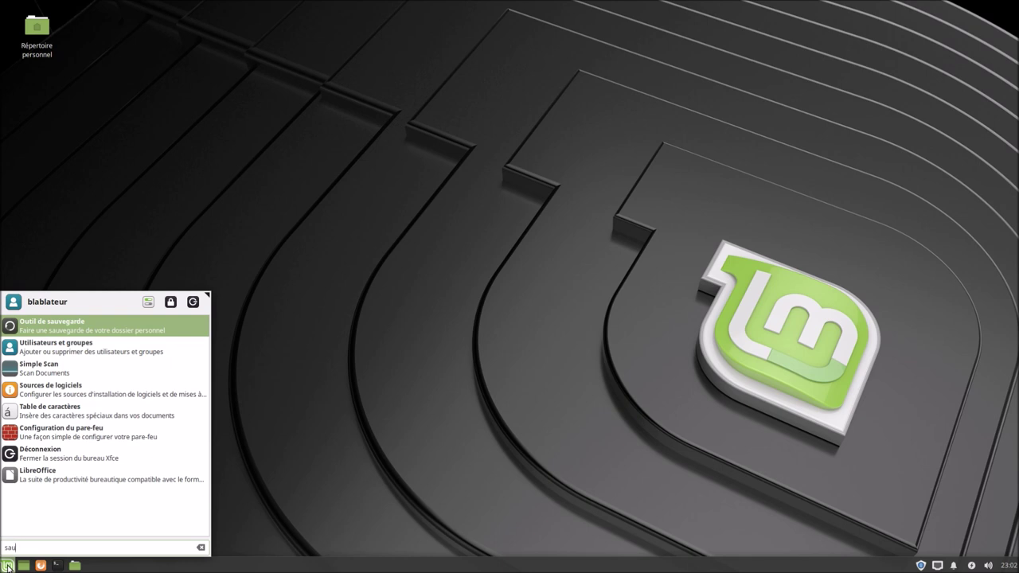
click(8, 566)
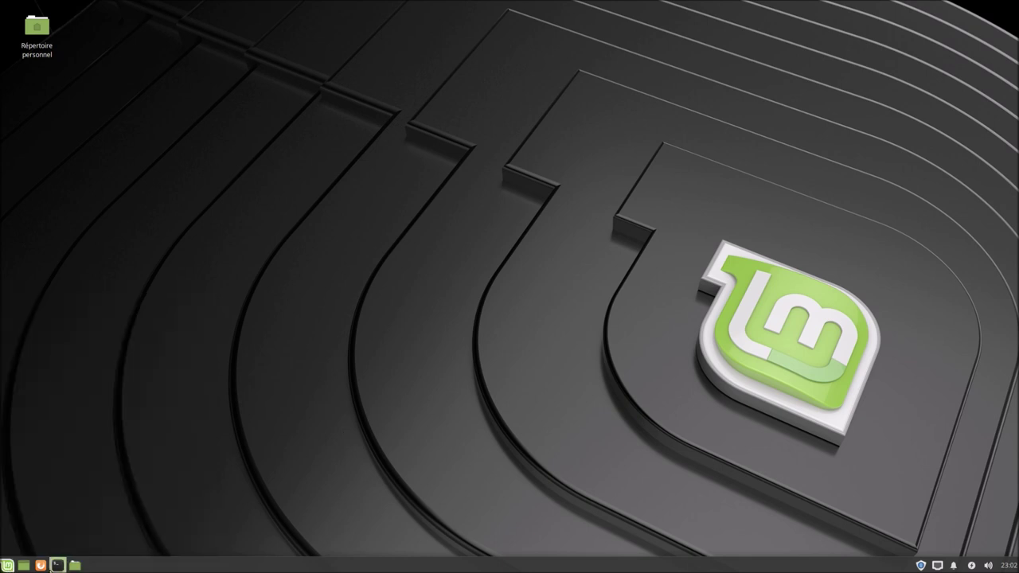
Open a terminal, enlarge its text by three zoom levels and move the window nearer the middle of the desktop.
click(56, 565)
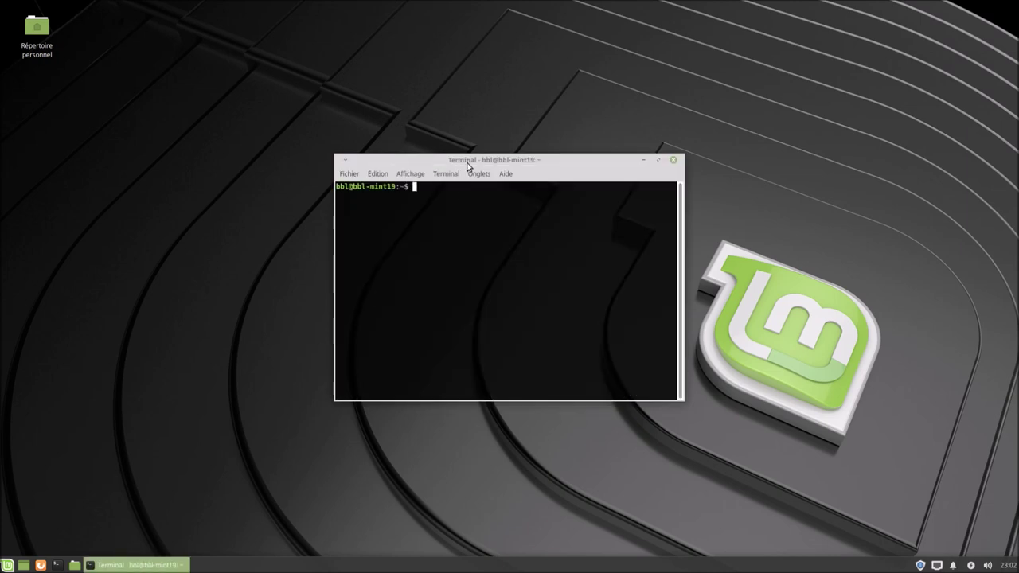
drag(446, 165, 459, 164)
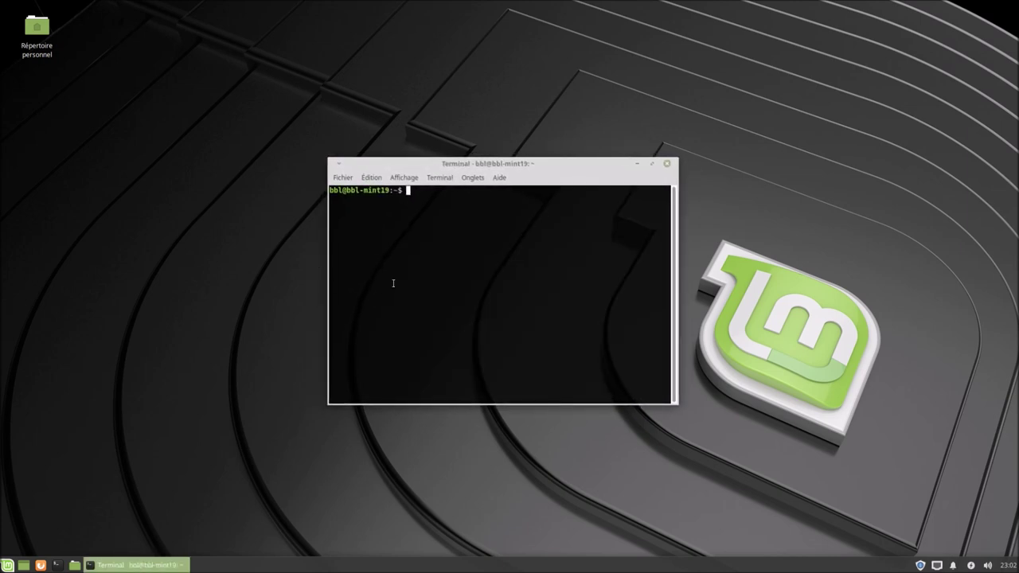
key(ctrl+plus)
key(ctrl+plus)
key(ctrl+plus)
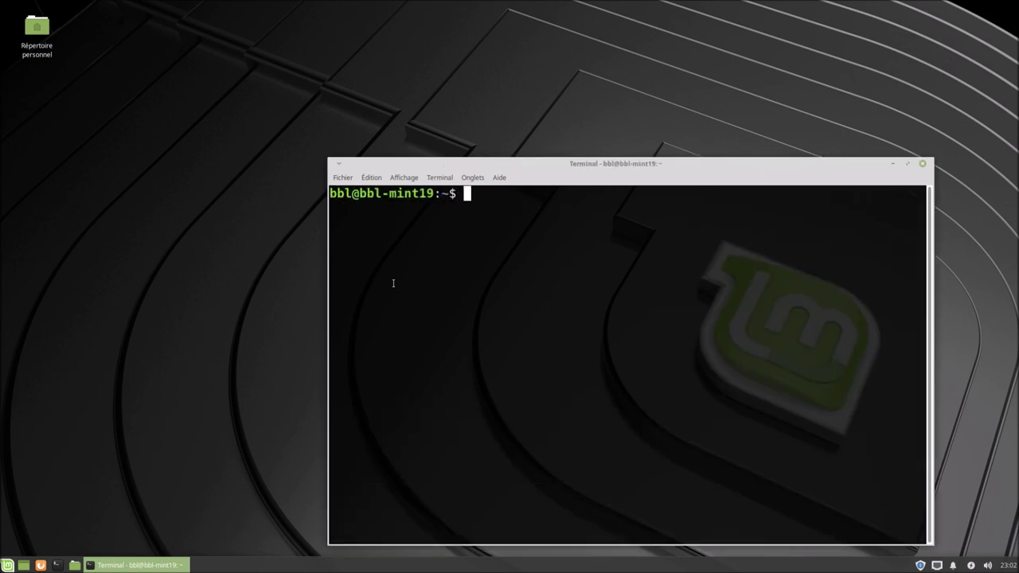
drag(470, 165, 368, 120)
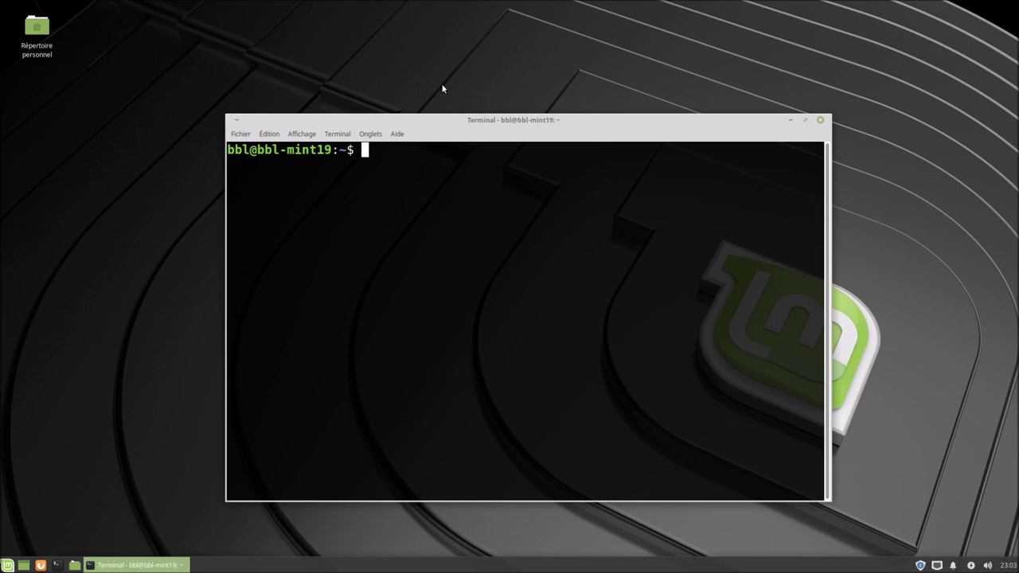
Add the Aptik repository with "sudo apt-add-repository -y ppa:teejee2008/ppa" and authenticate with the sudo password.
text(sudo apt)
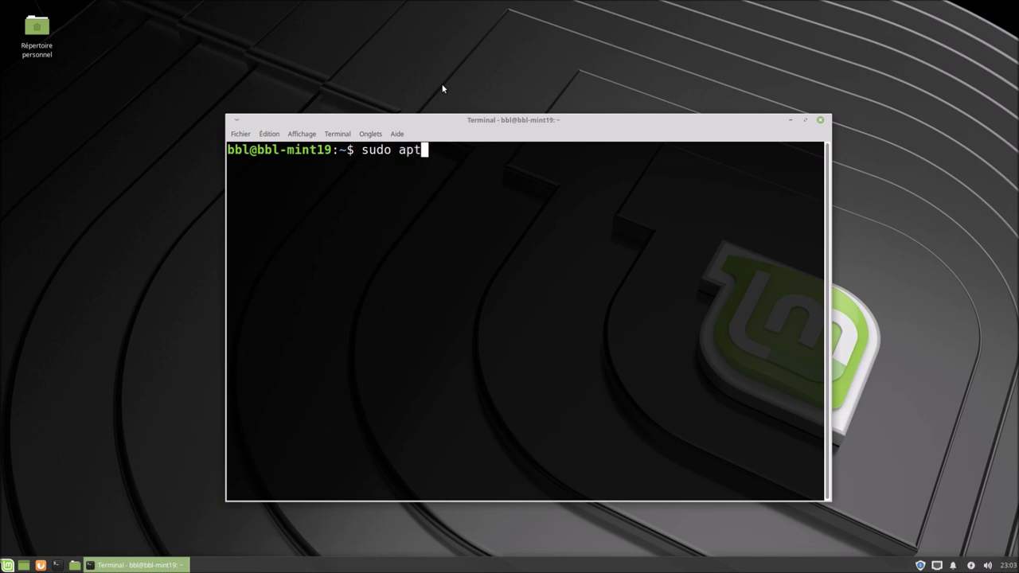
text(-add-re)
key(Tab)
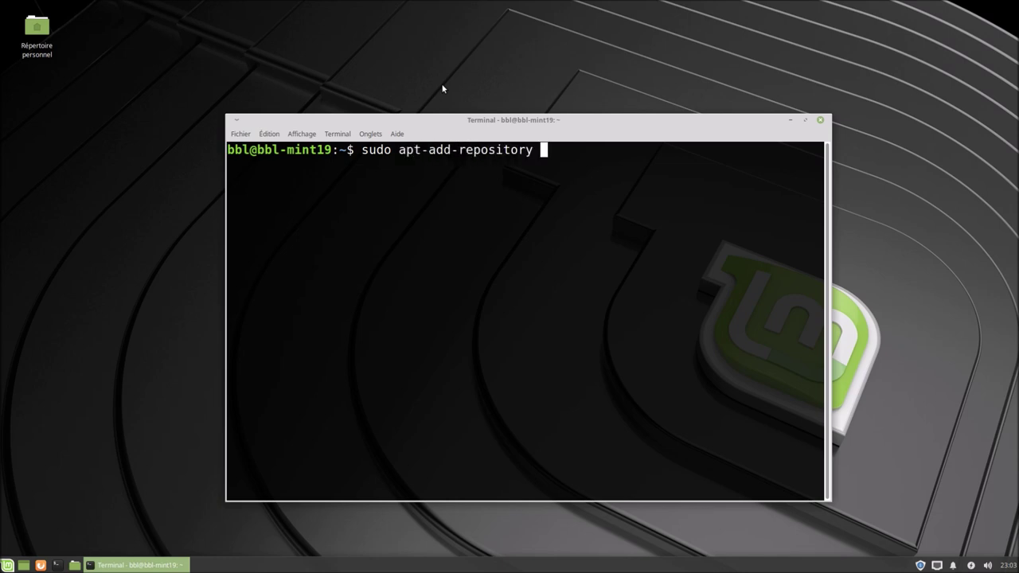
text(-y ppa:teejee2008)
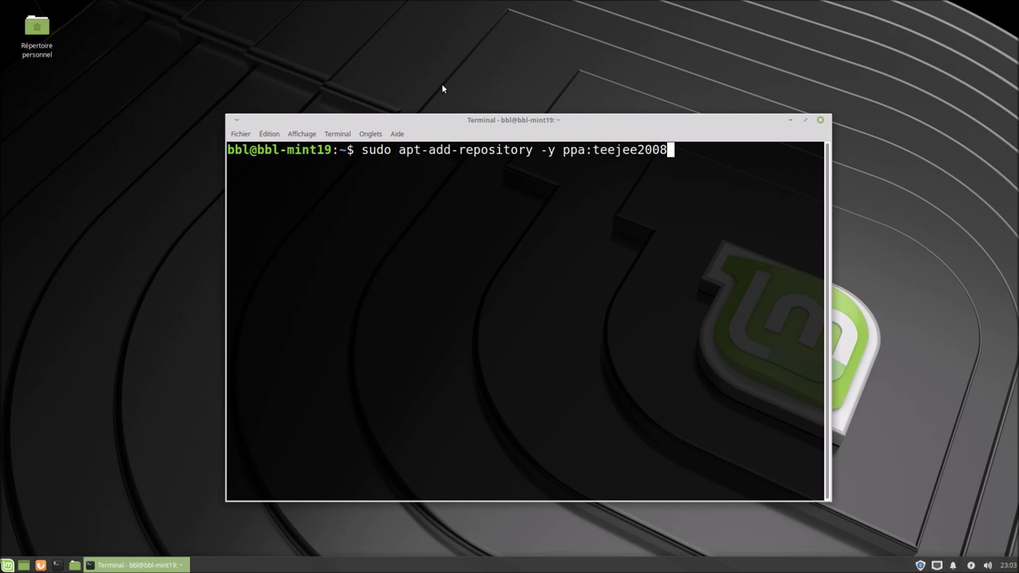
text(/ppa)
key(Return)
text(*****)
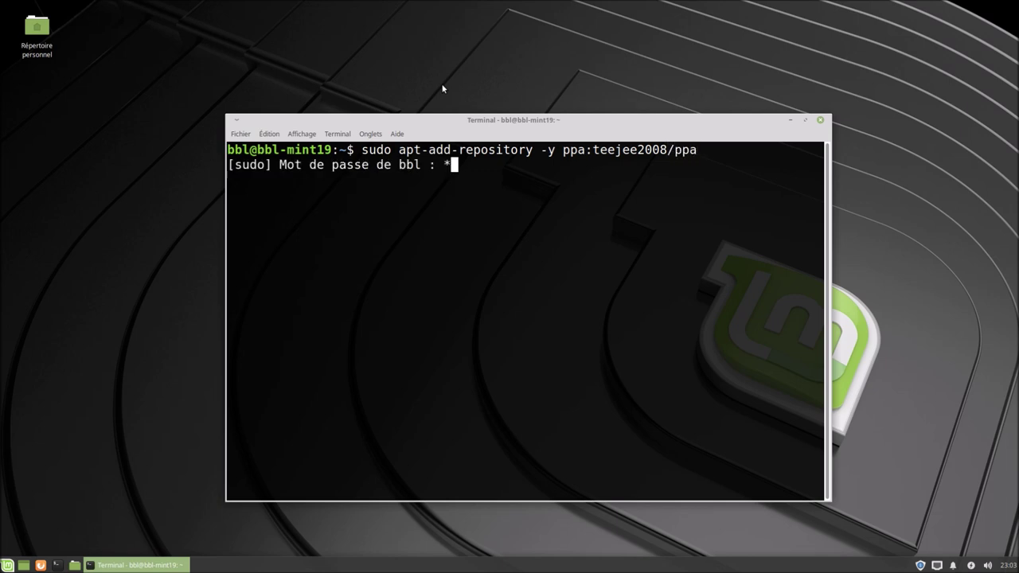
key(Return)
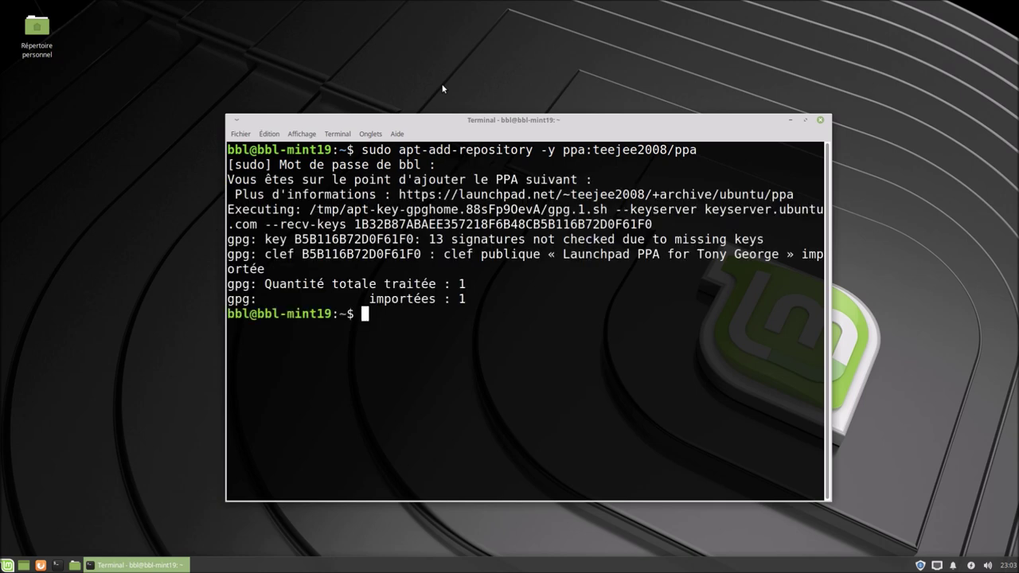
Refresh the package lists with "sudo apt update" and install aptik and aptik-gtk, accepting the installation and closing the terminal.
text(sudo apt update)
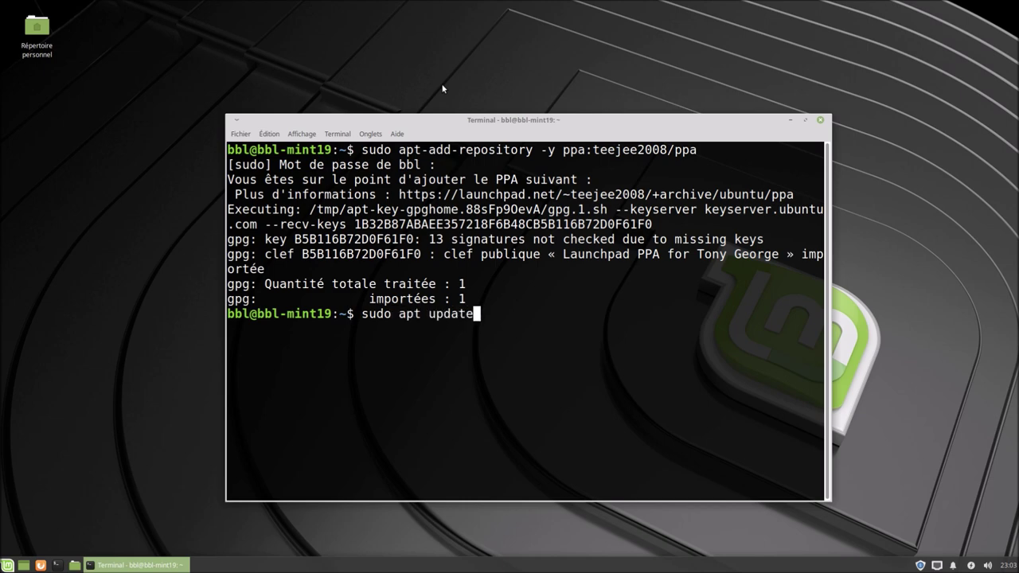
key(Return)
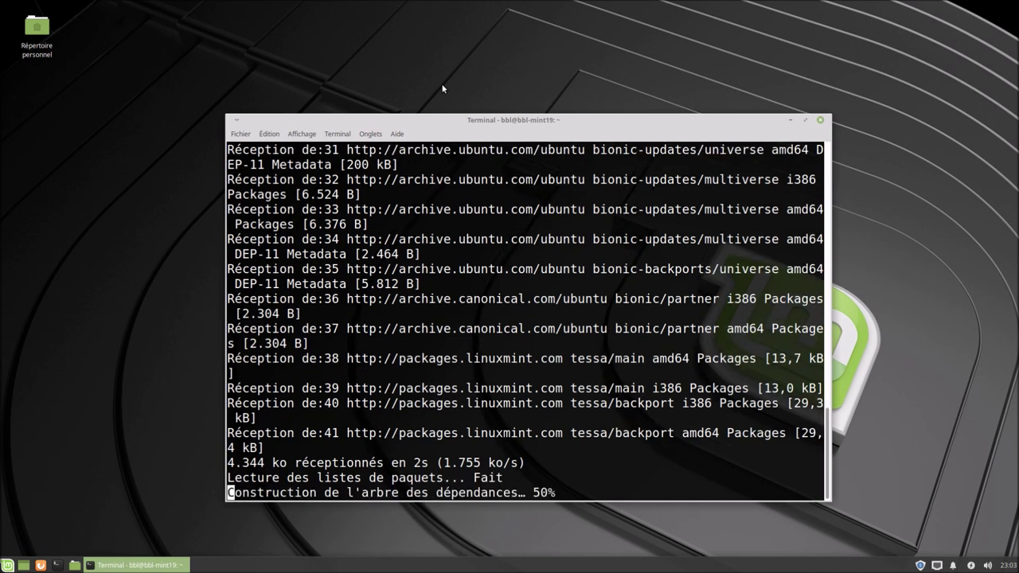
text(sud)
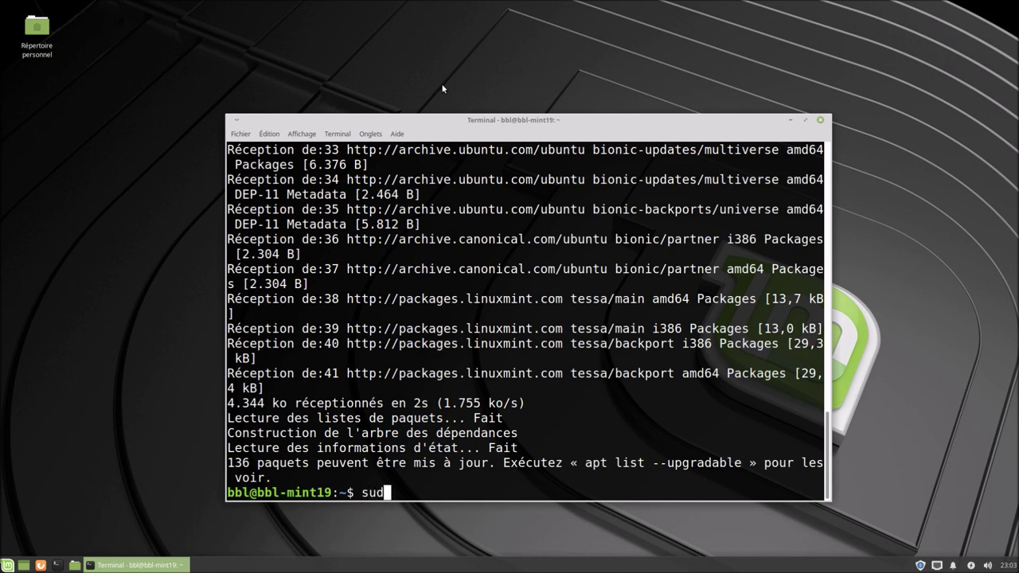
text(o apt inst)
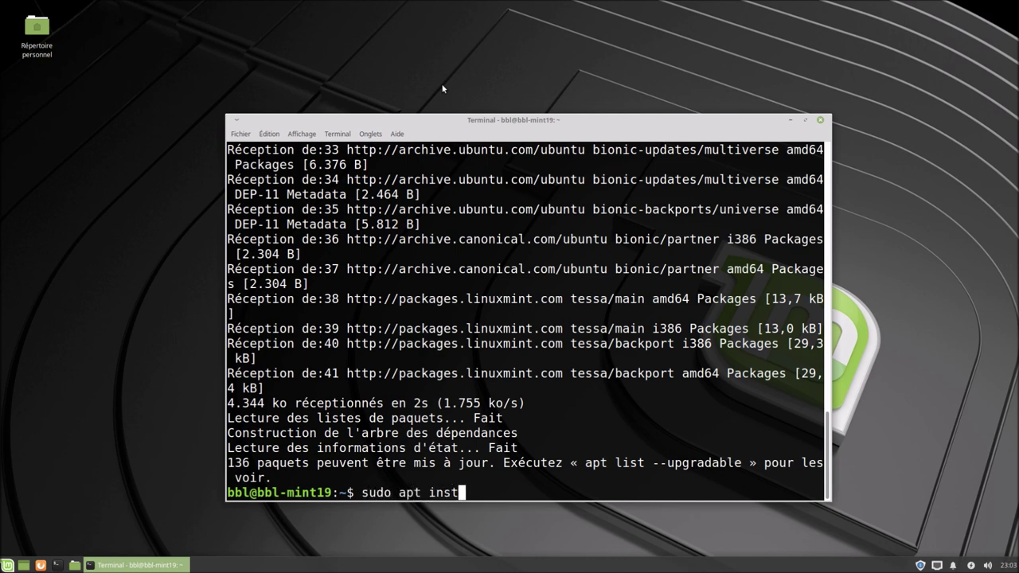
text(all aptik)
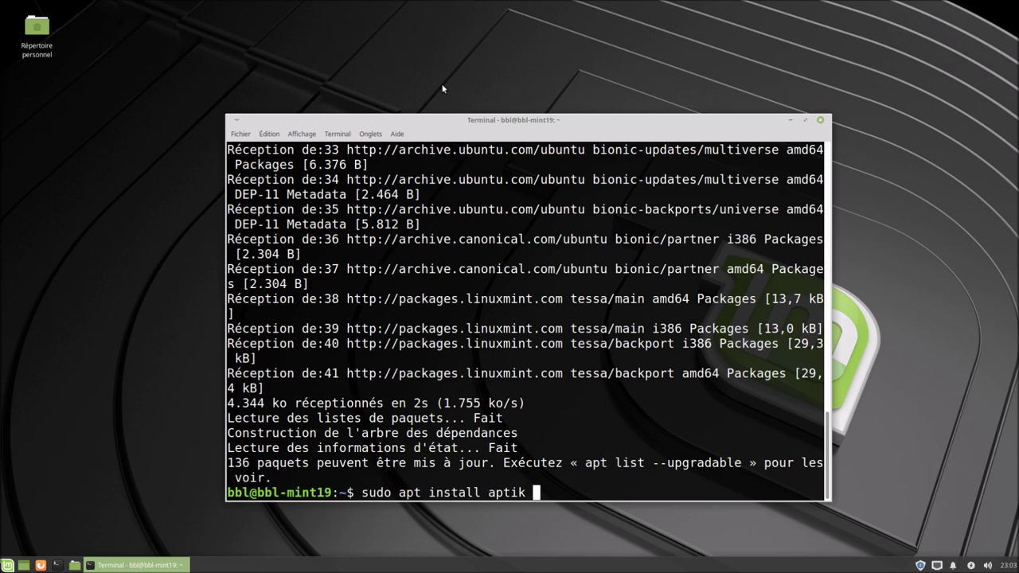
text( aptik-gtk)
key(Return)
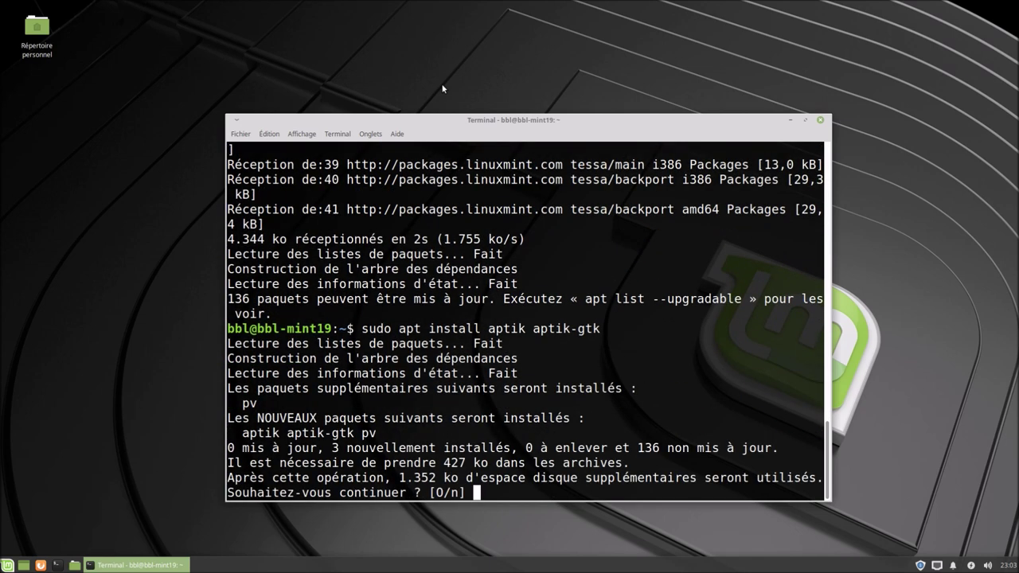
text(o)
key(Return)
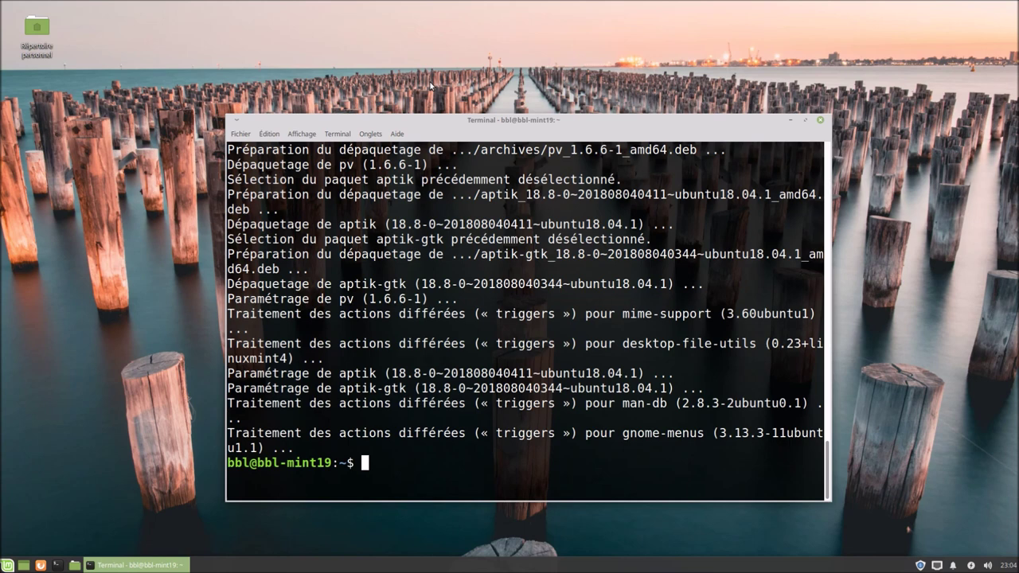
click(821, 123)
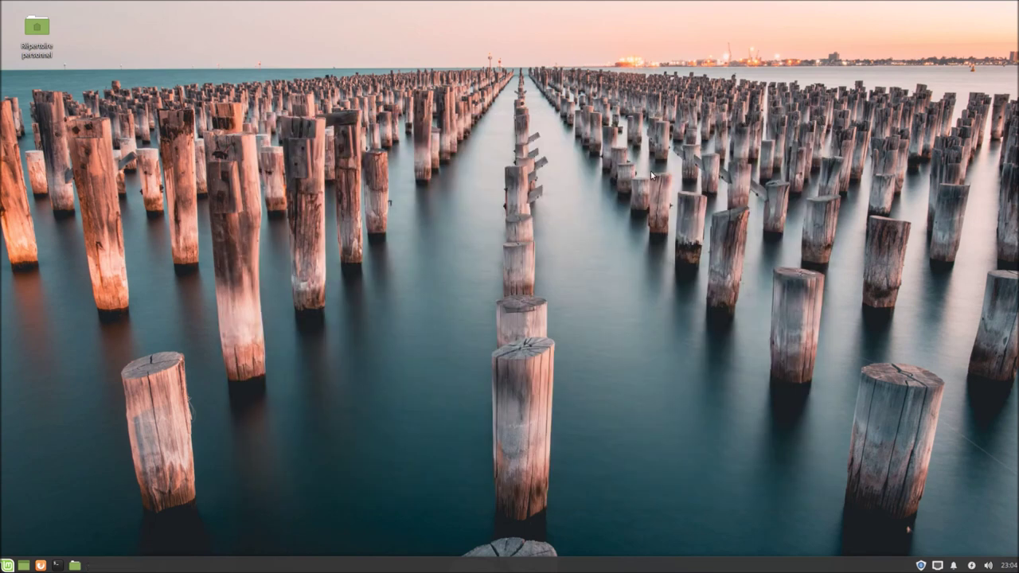
Launch Aptik GTK and authenticate as superuser with the account password.
click(8, 566)
text(ap)
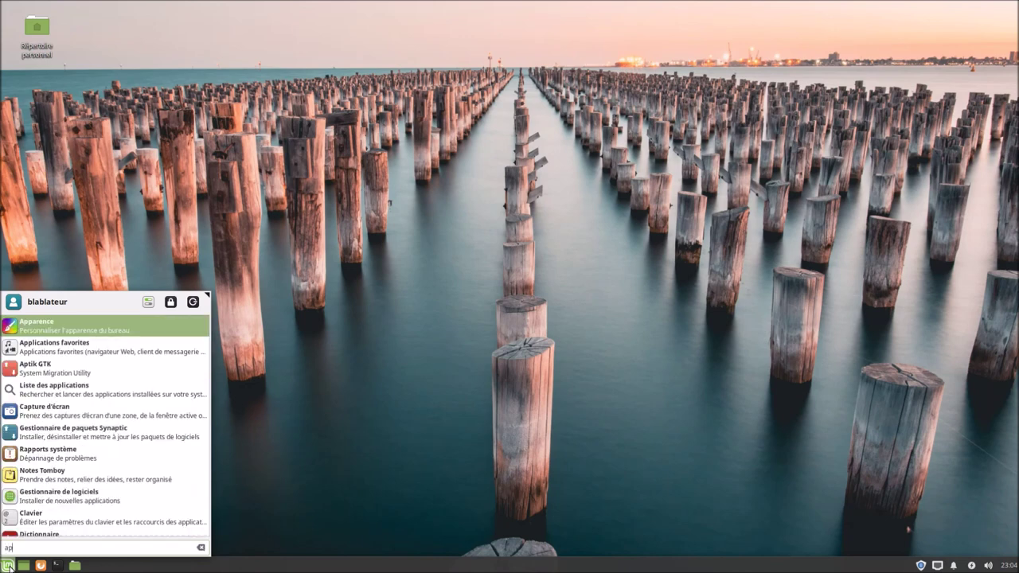
click(140, 372)
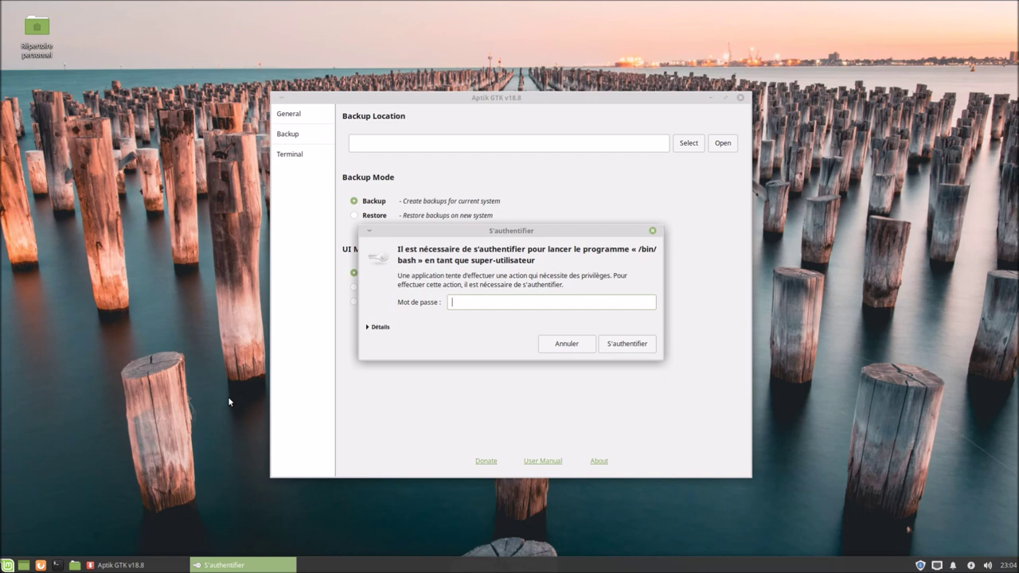
text(******)
key(Return)
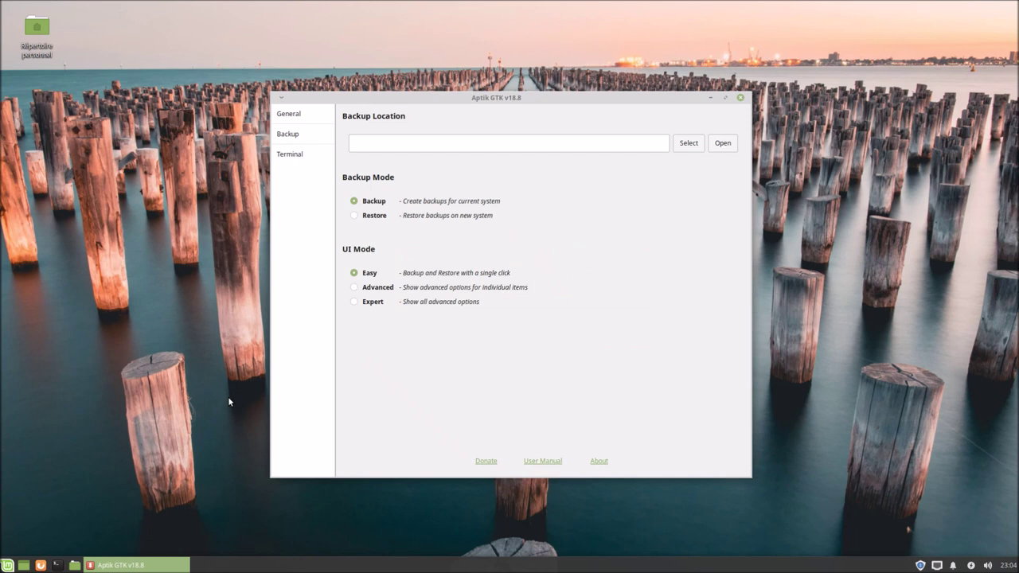
Set the desktop appearance style to Mint-Y-Dark in the system settings.
click(6, 566)
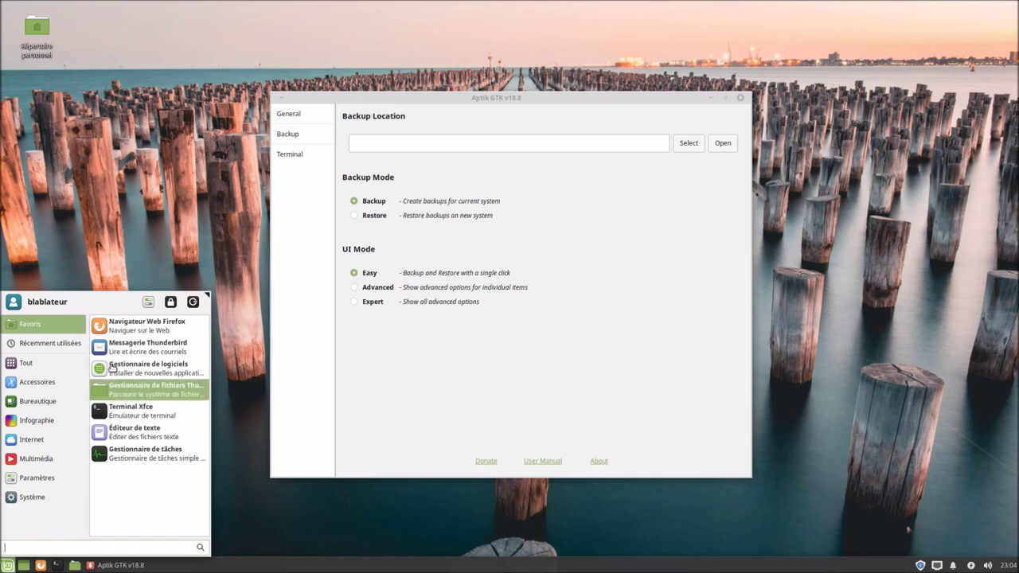
click(147, 304)
click(390, 220)
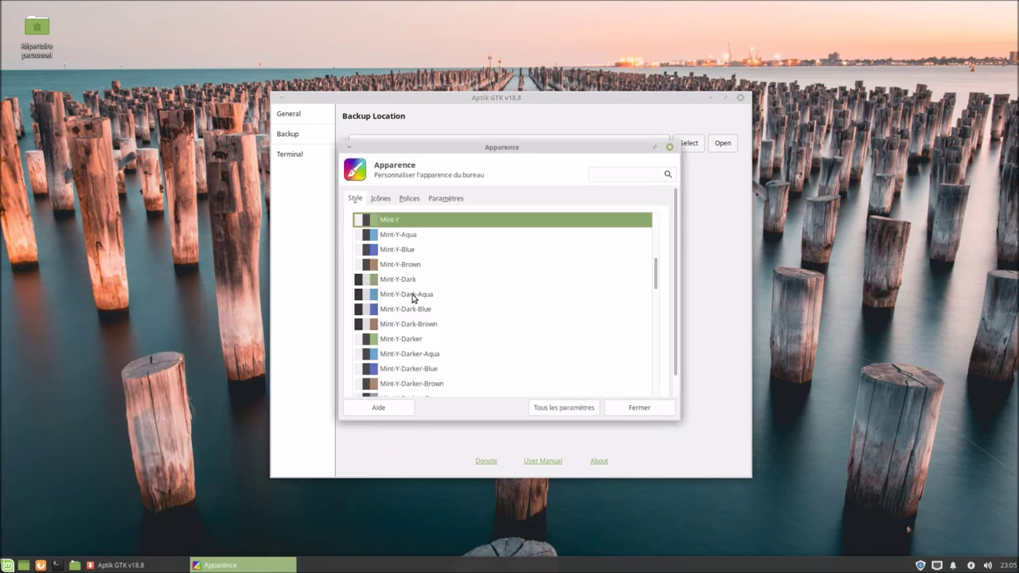
click(406, 340)
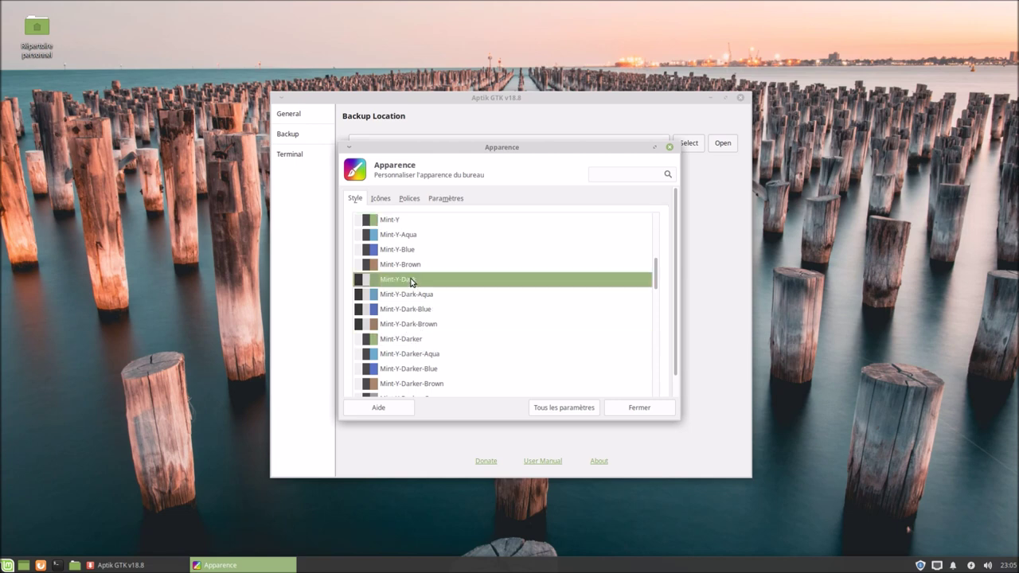
Set the window manager theme to Mint-Y-Dark and close the settings.
click(573, 407)
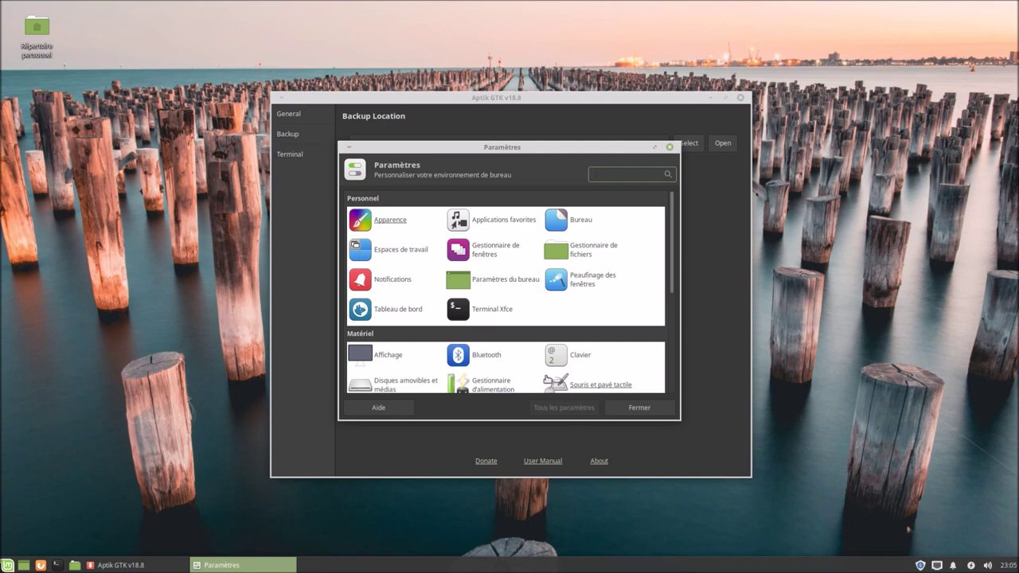
click(495, 247)
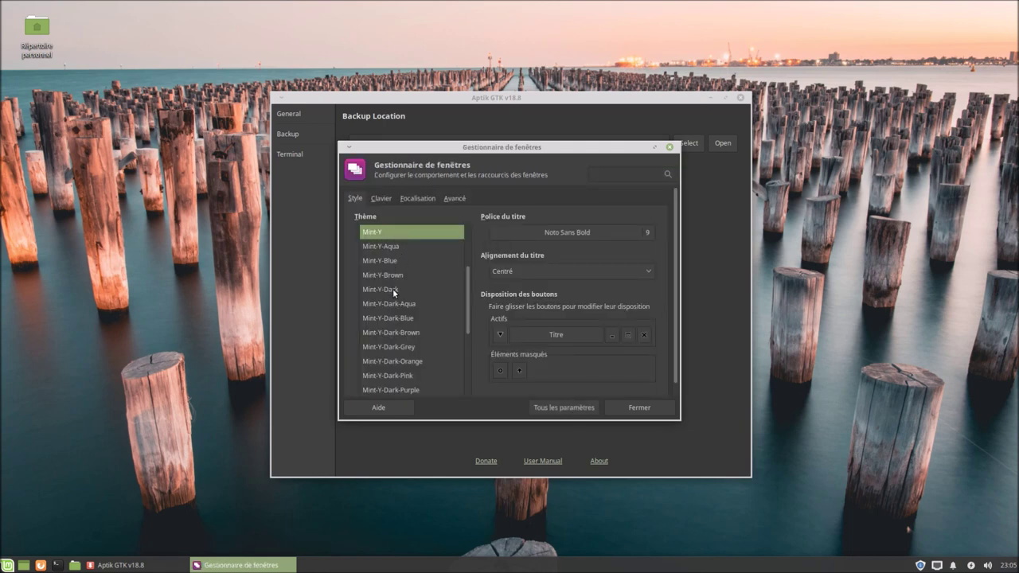
click(392, 288)
click(632, 409)
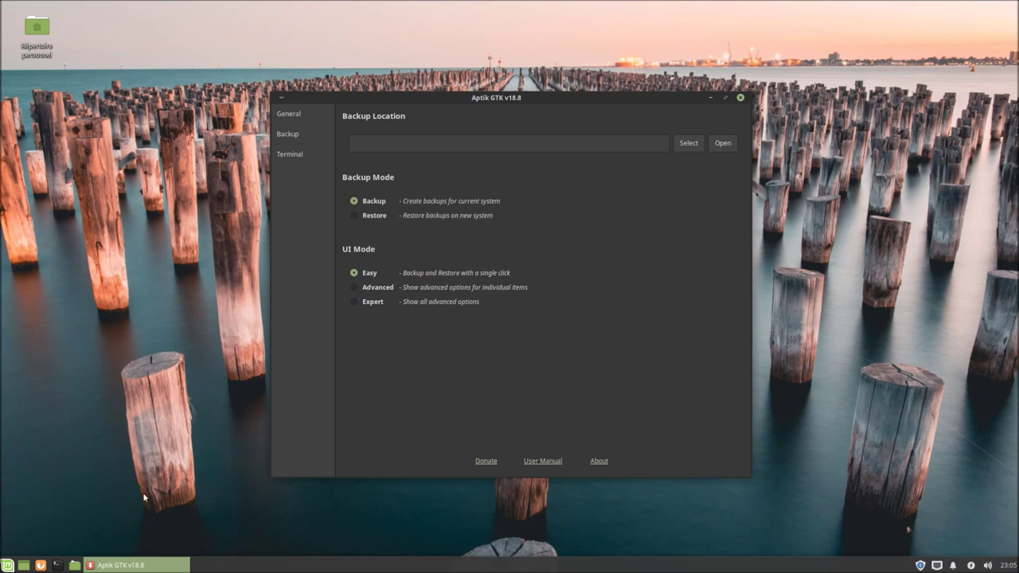
Open the home folder in the file manager and arrange its window beside the Aptik GTK window without overlap.
click(75, 565)
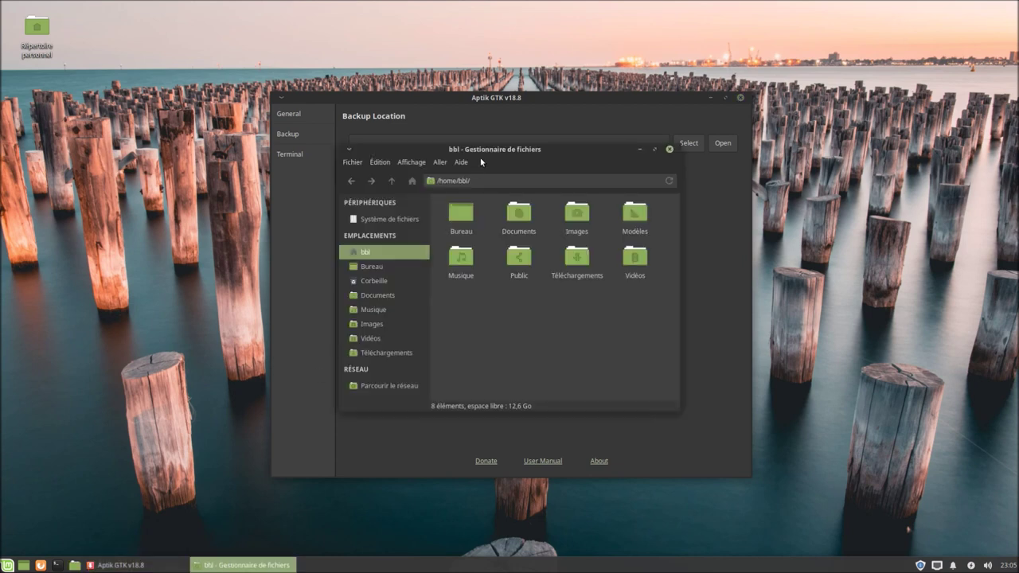
drag(482, 154, 821, 7)
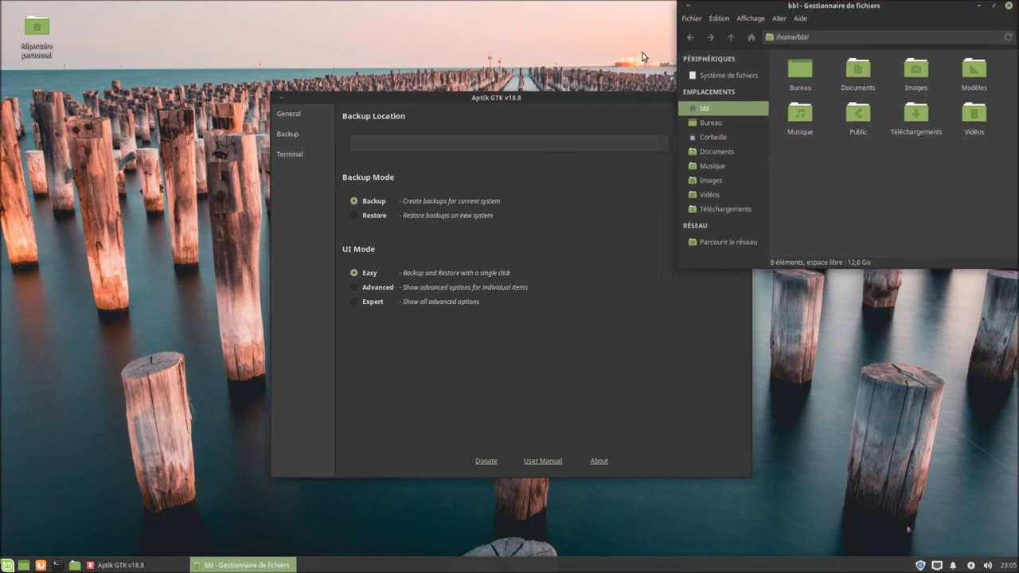
mouse_move(602, 101)
mouse_down()
mouse_move(518, 103)
mouse_move(497, 114)
mouse_up()
Create a folder named BACKUP in the home folder.
right_click(820, 156)
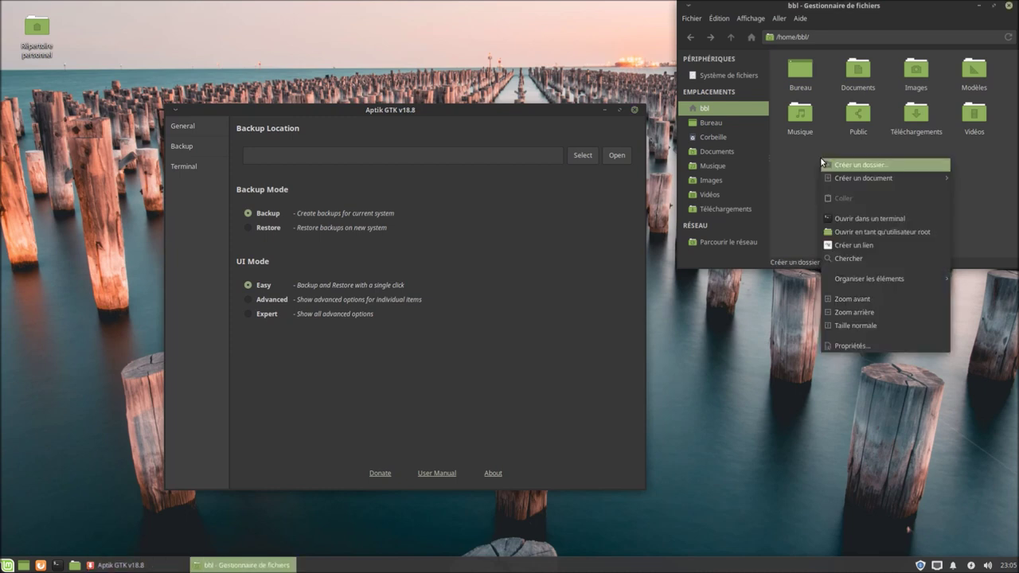
click(836, 165)
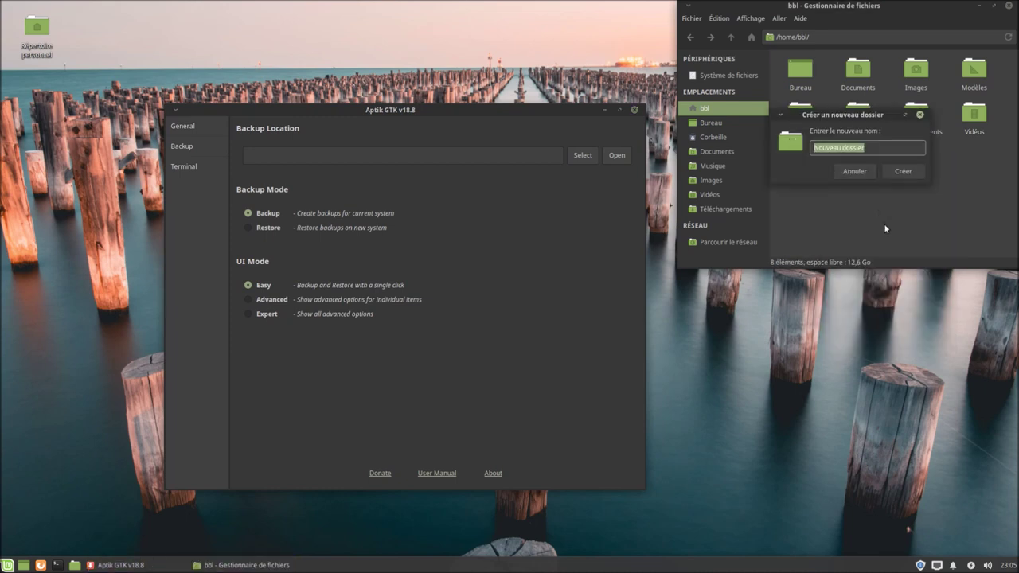
text(BACKUP)
key(Return)
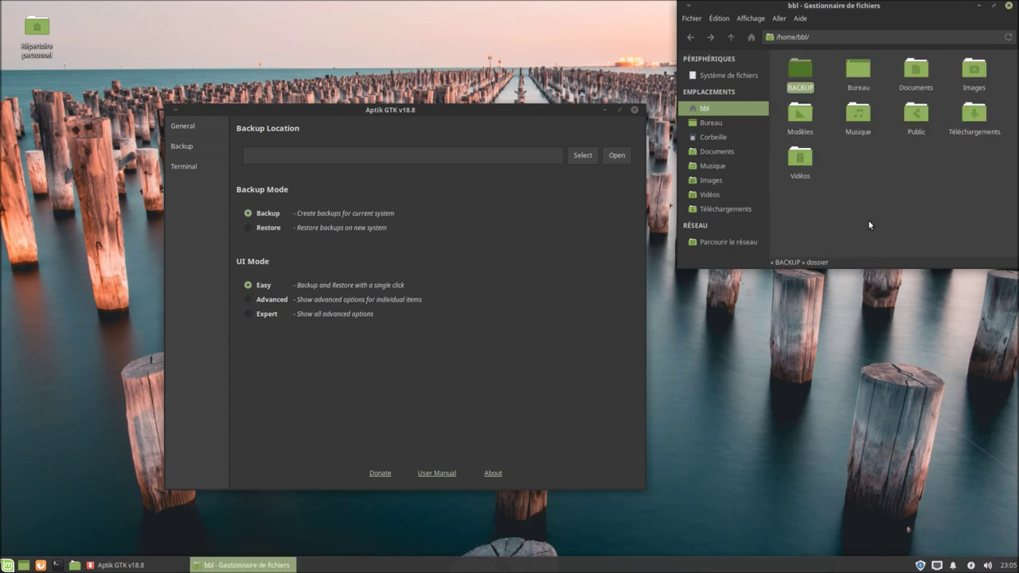
Create a folder named Aptik inside the BACKUP folder and open it.
double_click(801, 74)
right_click(804, 78)
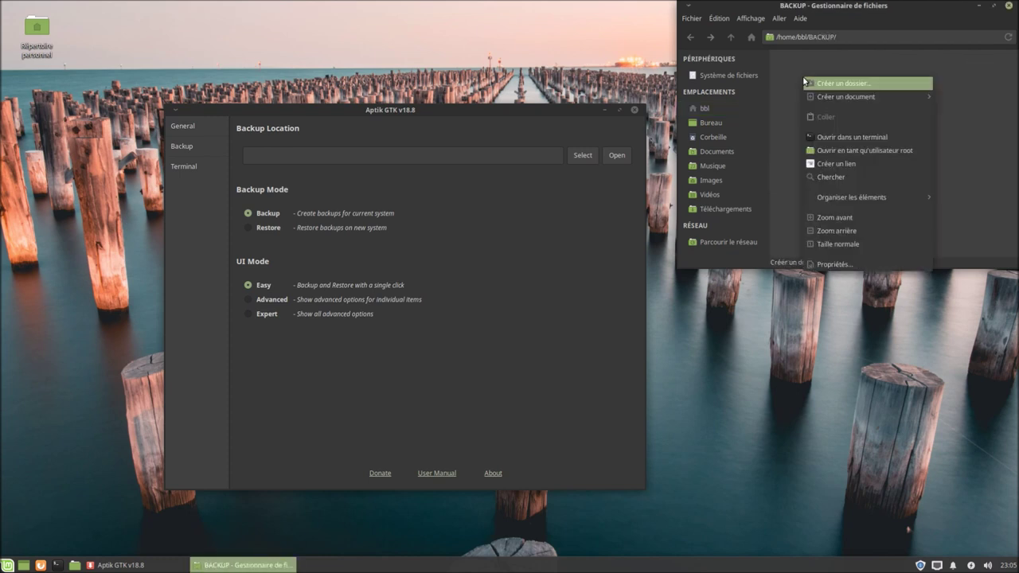
click(806, 83)
text(Aptik)
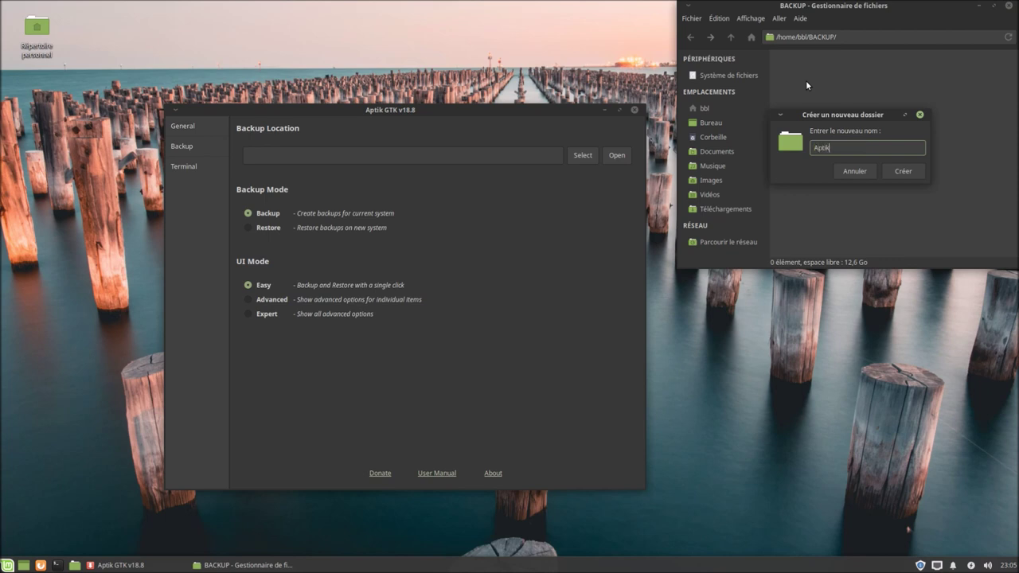
key(Return)
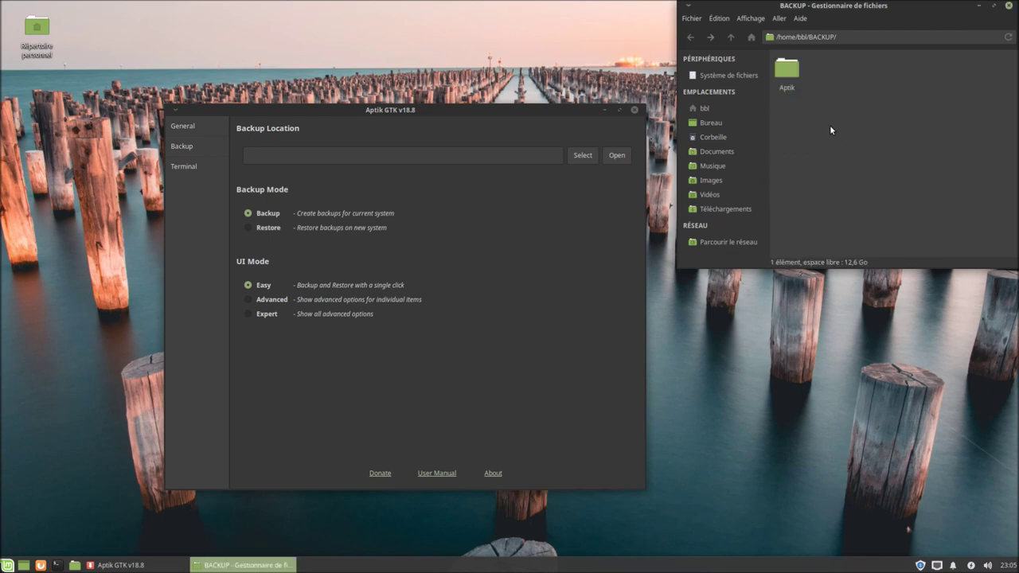
double_click(792, 67)
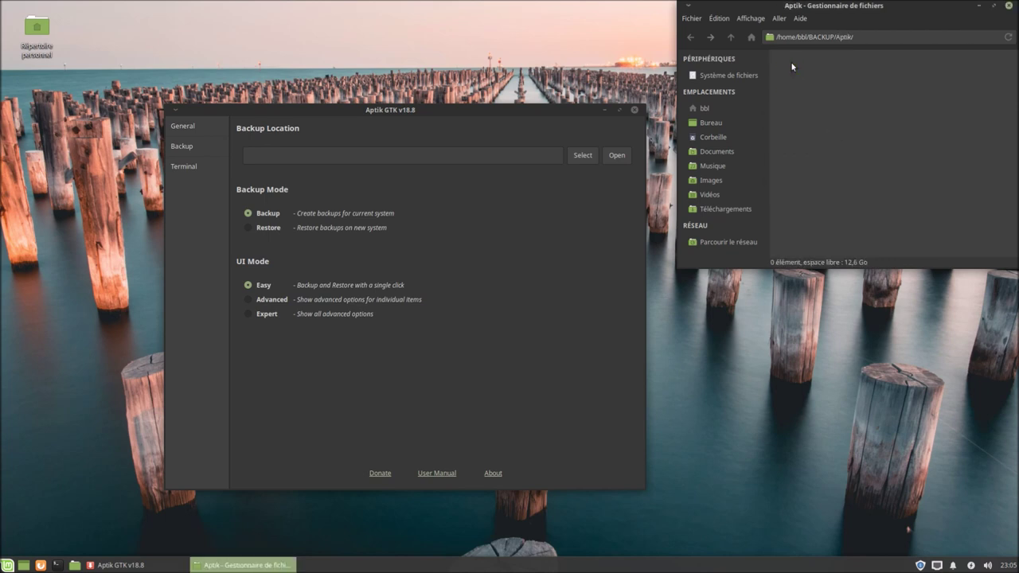
Set the Aptik GTK backup location to the BACKUP/Aptik folder in the home directory.
click(585, 156)
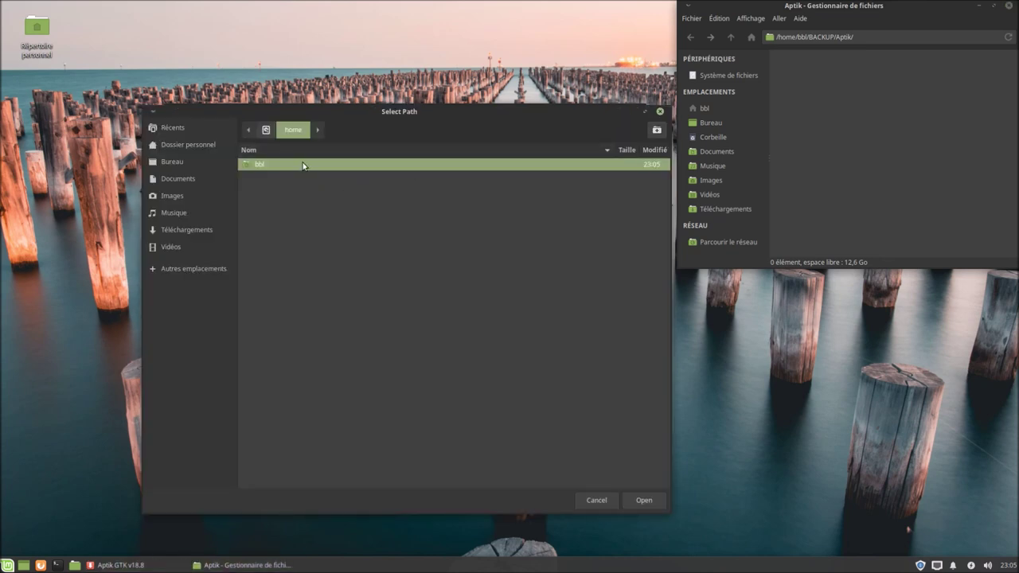
double_click(302, 165)
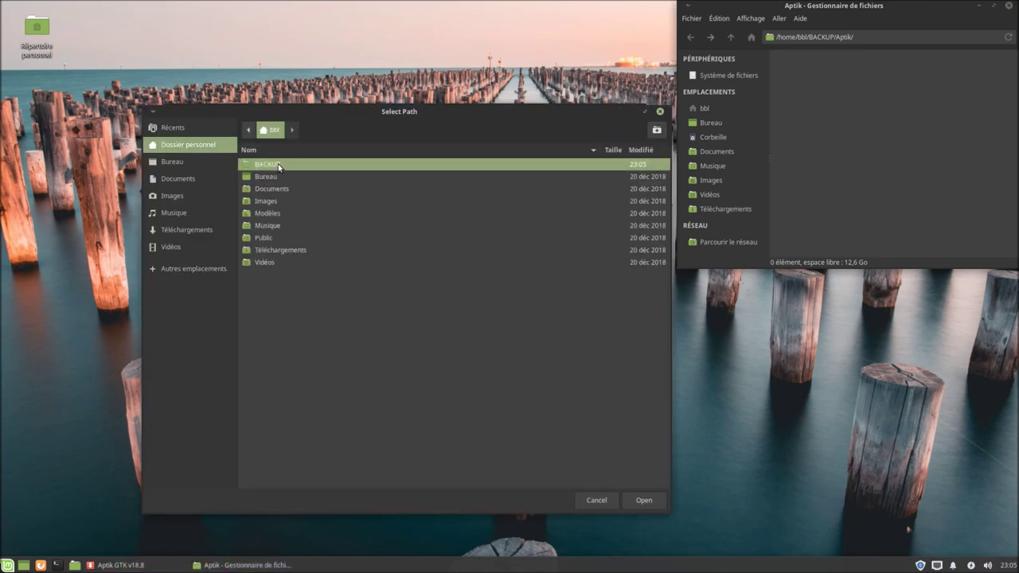
double_click(274, 166)
double_click(267, 166)
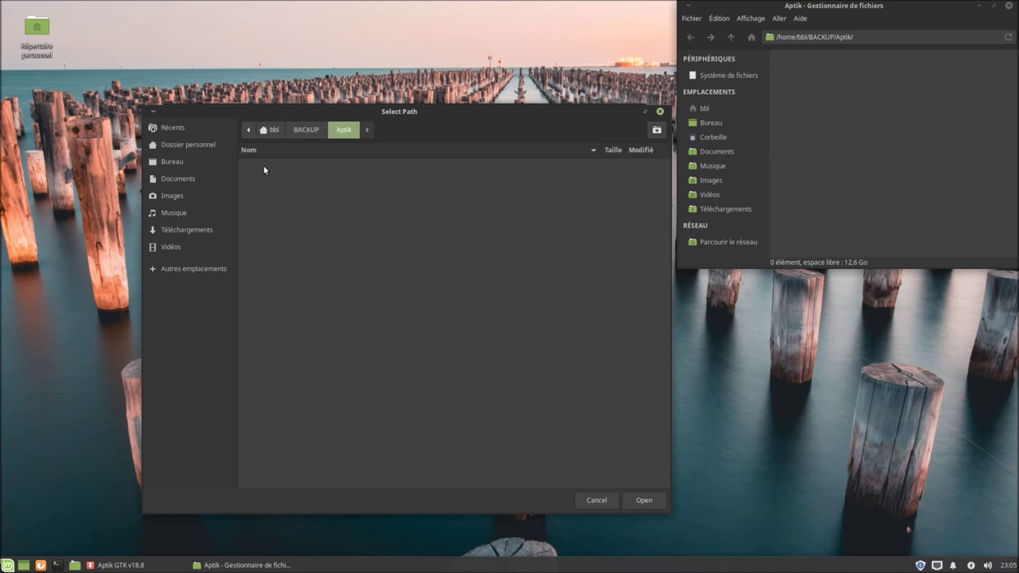
click(637, 501)
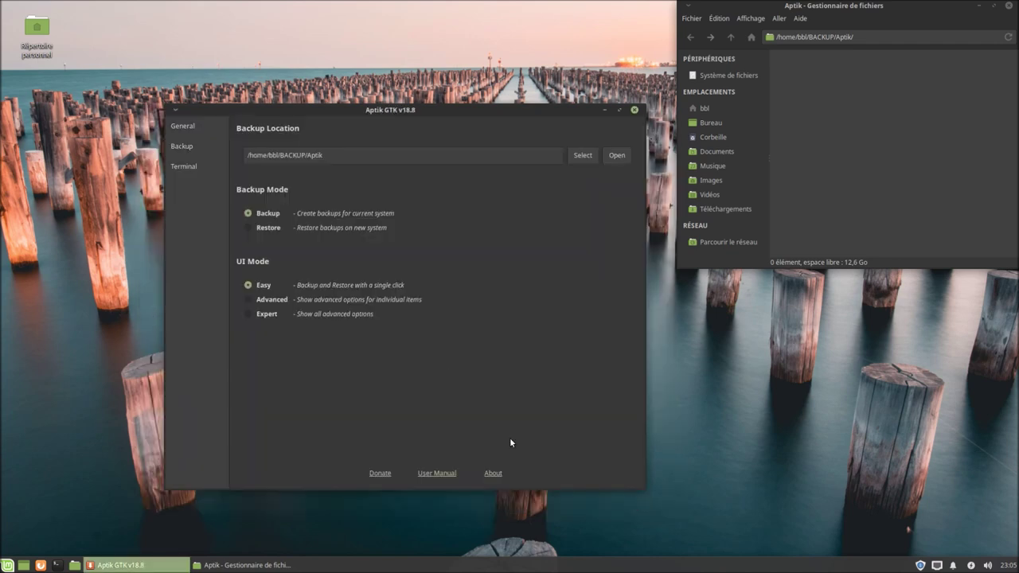
Try the Advanced, Expert and Easy UI modes, and set the UI mode to Advanced.
click(261, 303)
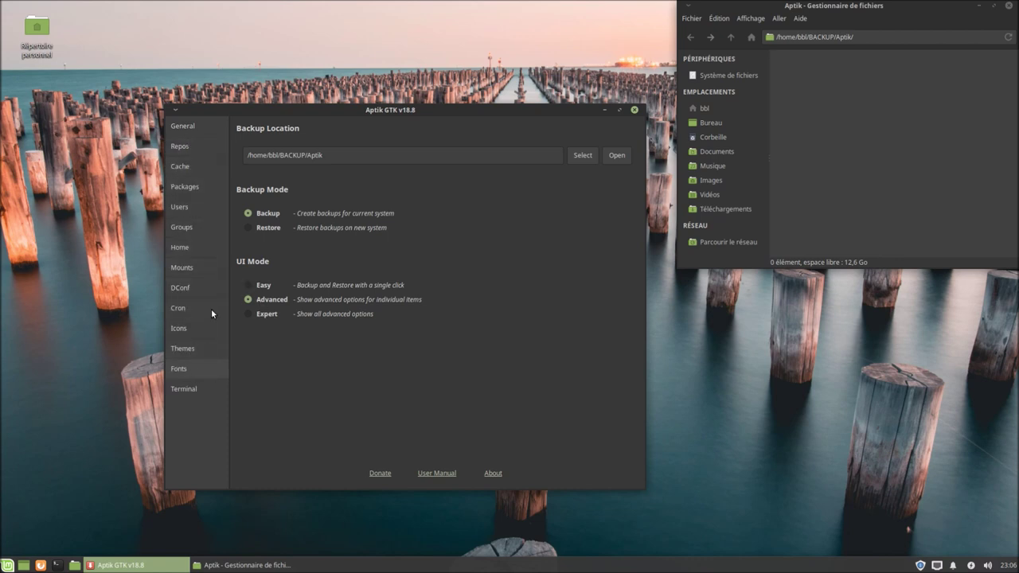
click(267, 315)
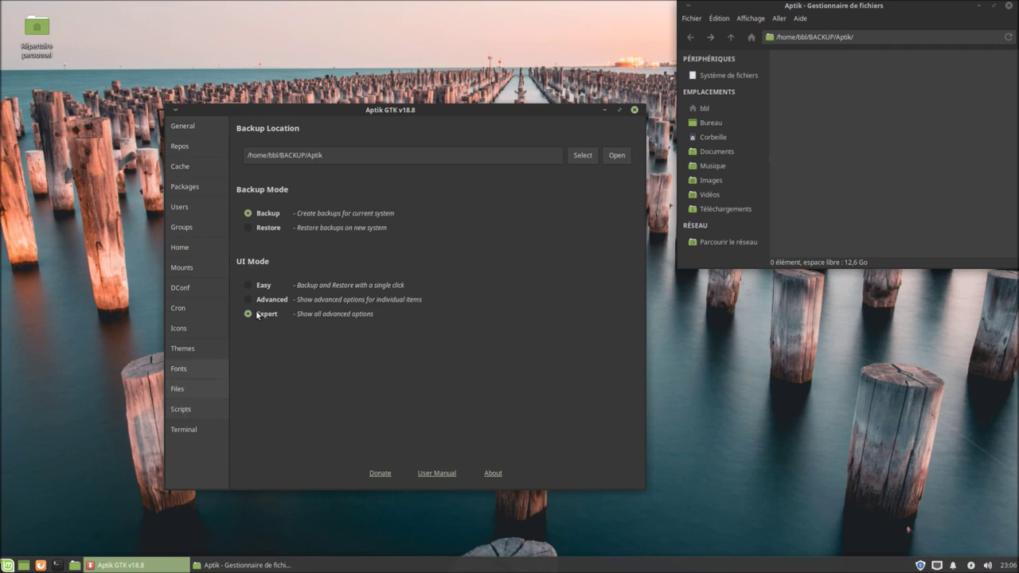
click(265, 286)
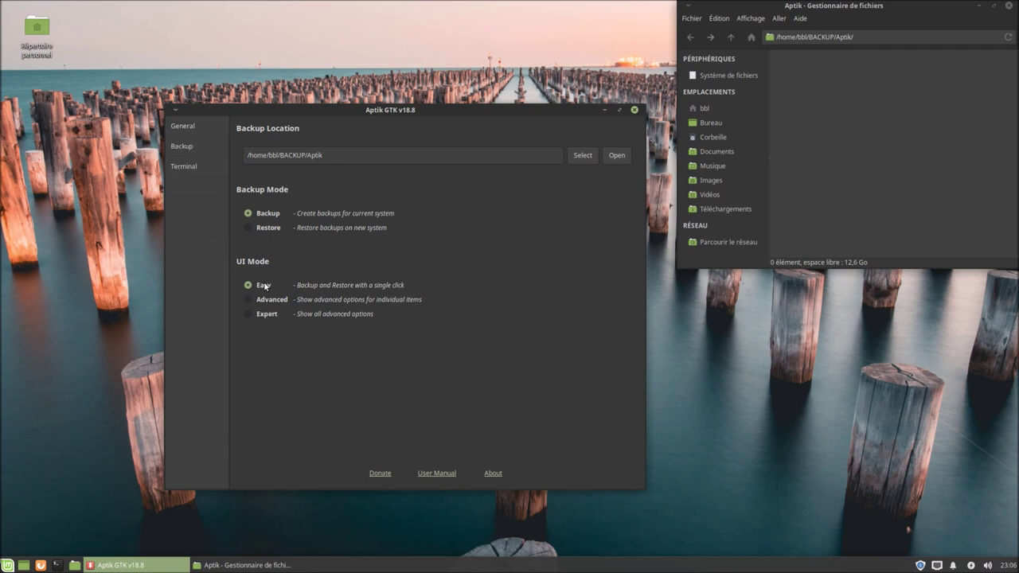
click(272, 300)
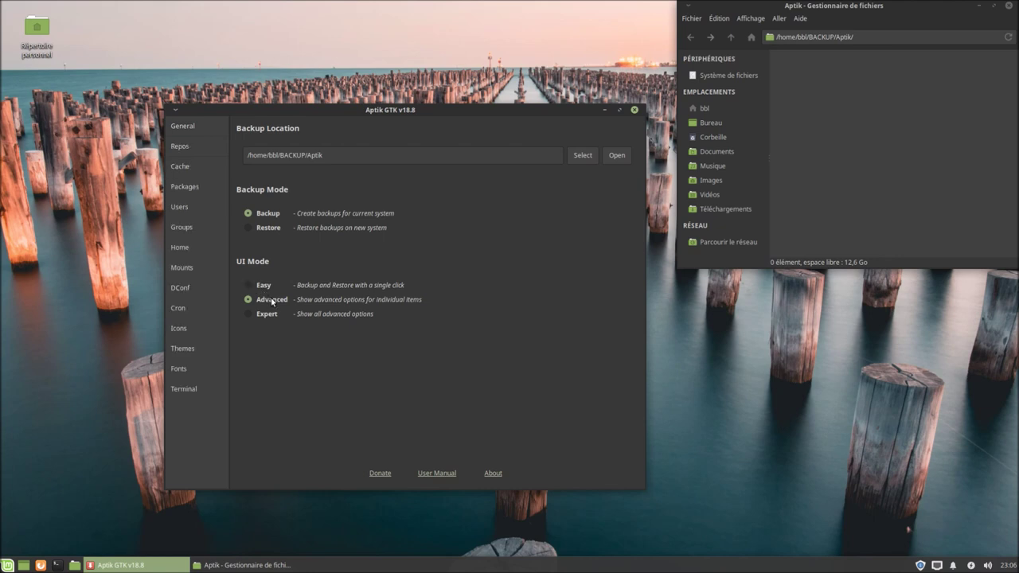
Open the Repos section, try out its selection options, and leave both repositories selected.
click(203, 148)
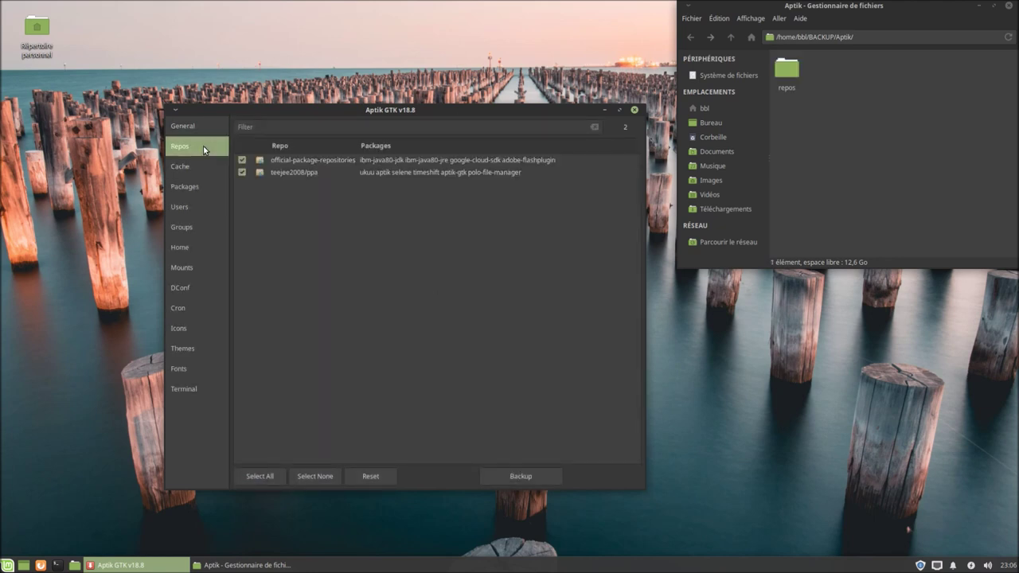
drag(275, 113, 264, 113)
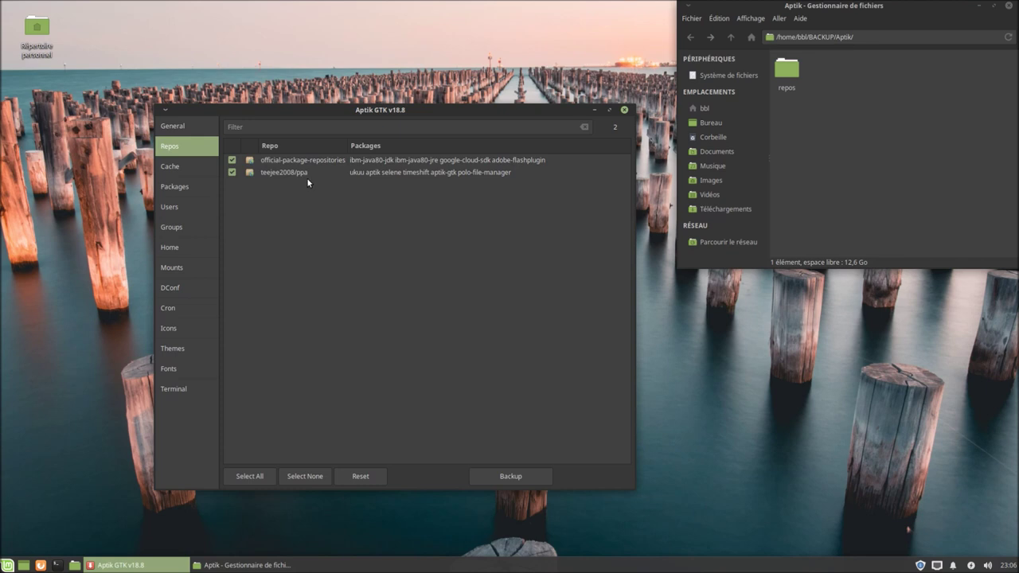
mouse_move(381, 111)
mouse_down()
mouse_move(349, 103)
mouse_move(374, 116)
mouse_up()
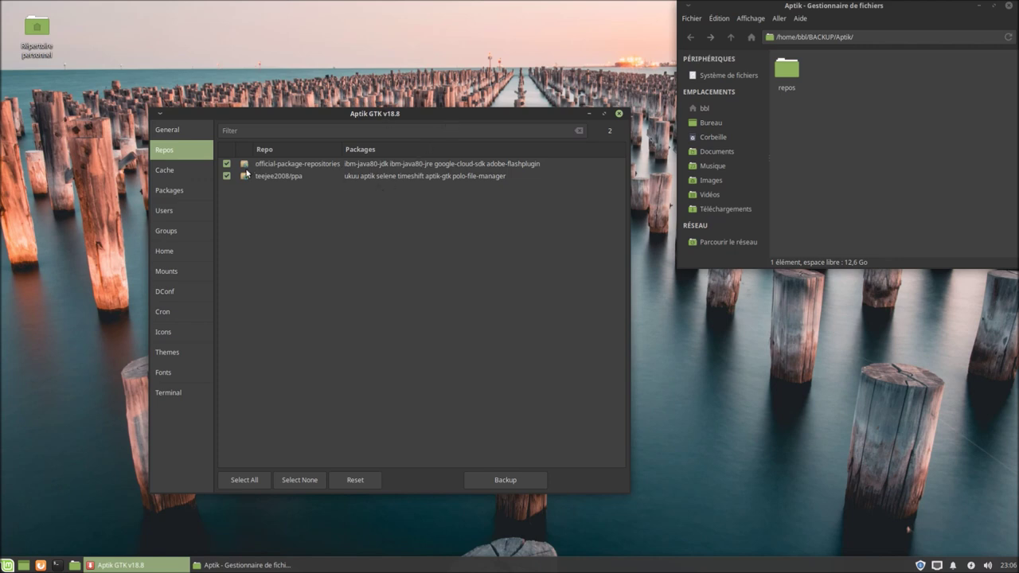
click(232, 163)
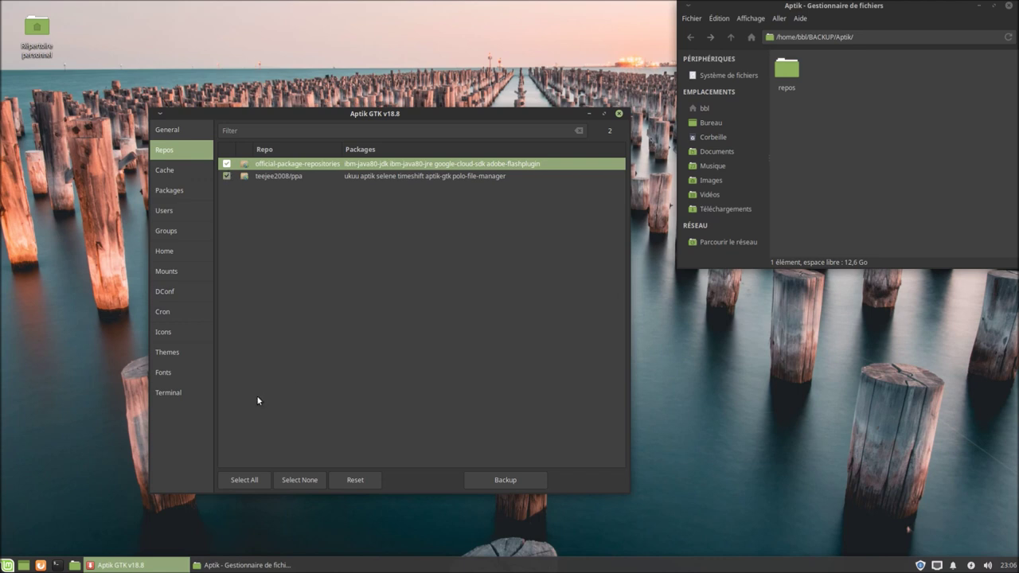
click(298, 479)
click(251, 482)
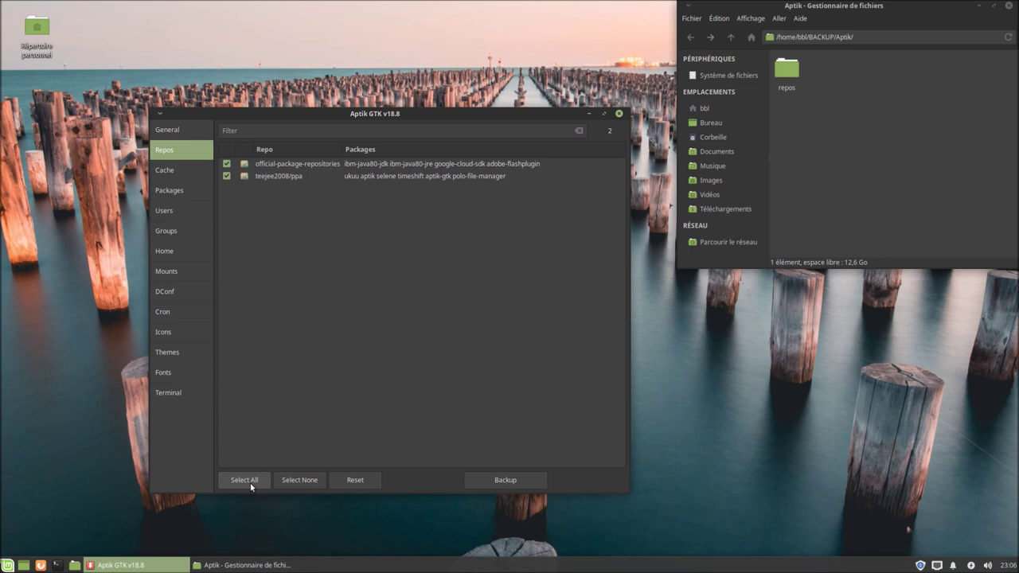
click(346, 479)
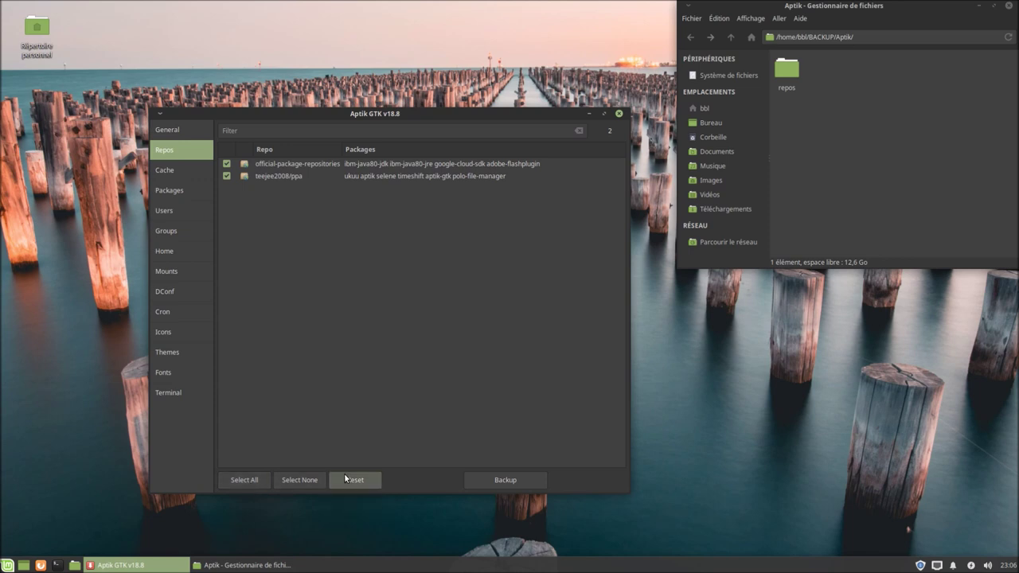
Open the Cache and Packages sections, and inspect the cache and repos folders inside the Aptik backup folder.
click(161, 171)
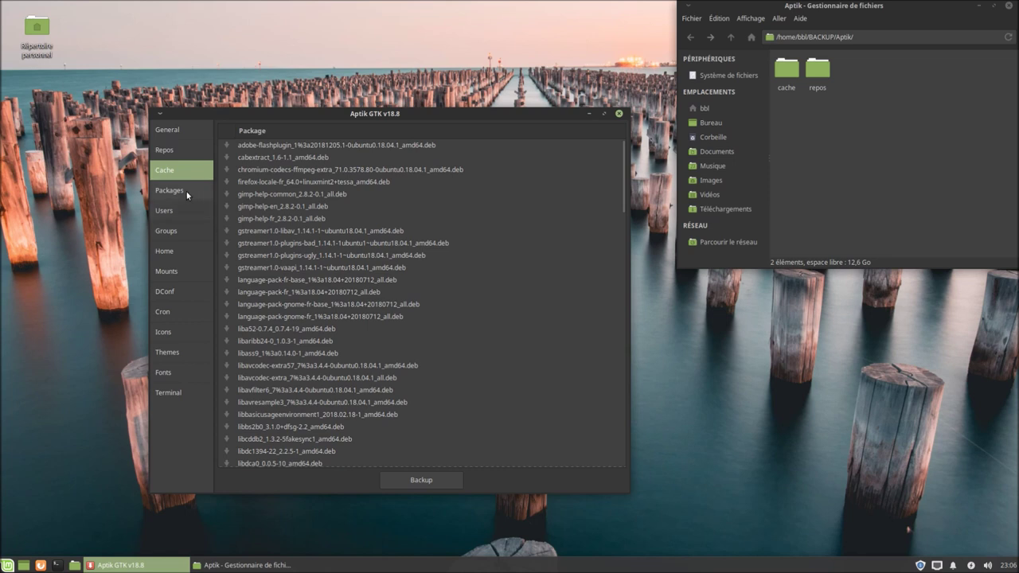
click(186, 192)
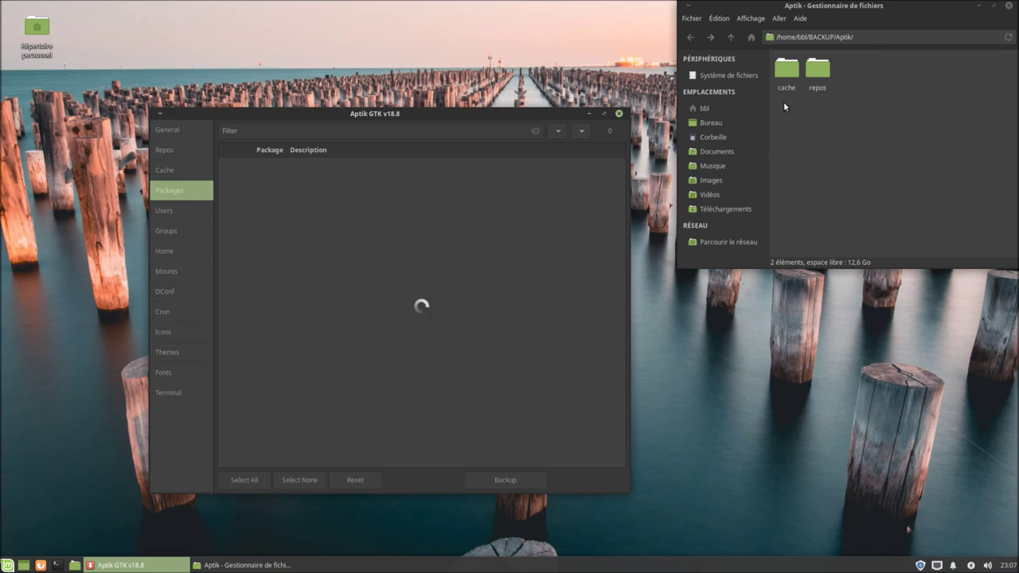
drag(783, 101, 857, 59)
double_click(789, 80)
click(691, 37)
double_click(813, 66)
click(691, 38)
click(839, 142)
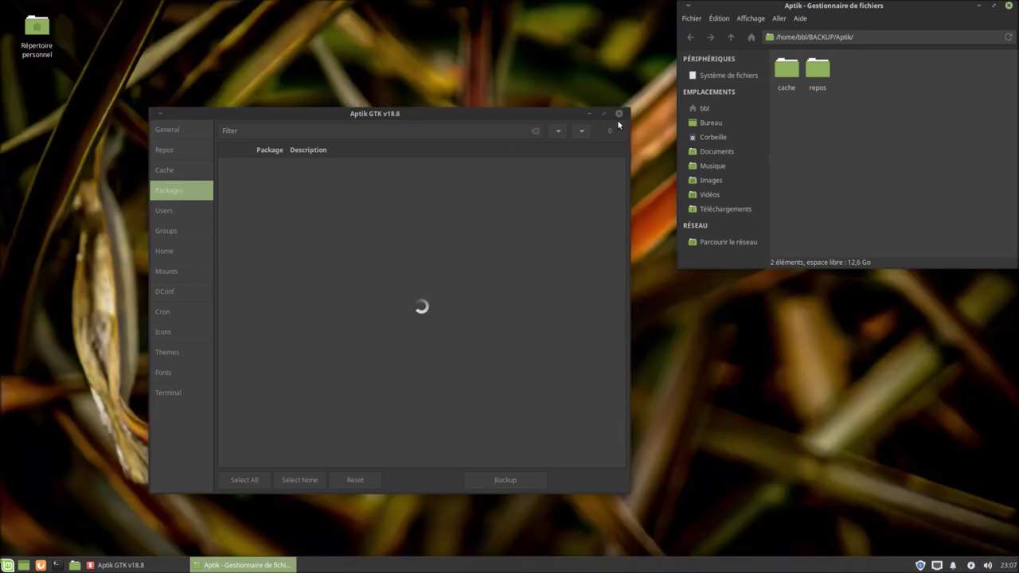
Close Aptik GTK, relaunch it and authenticate with the account password.
click(619, 115)
click(619, 116)
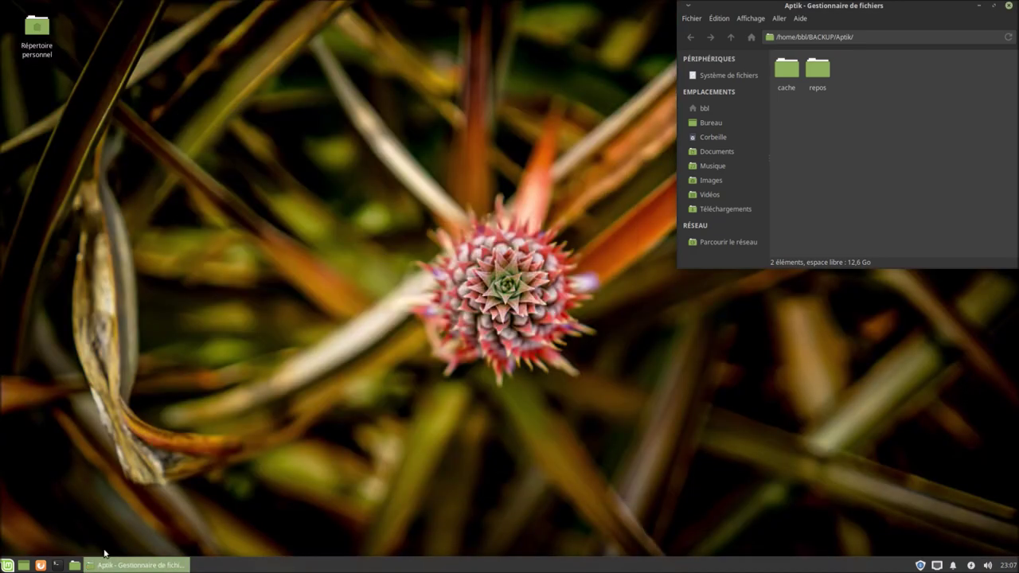
click(8, 565)
text(apt)
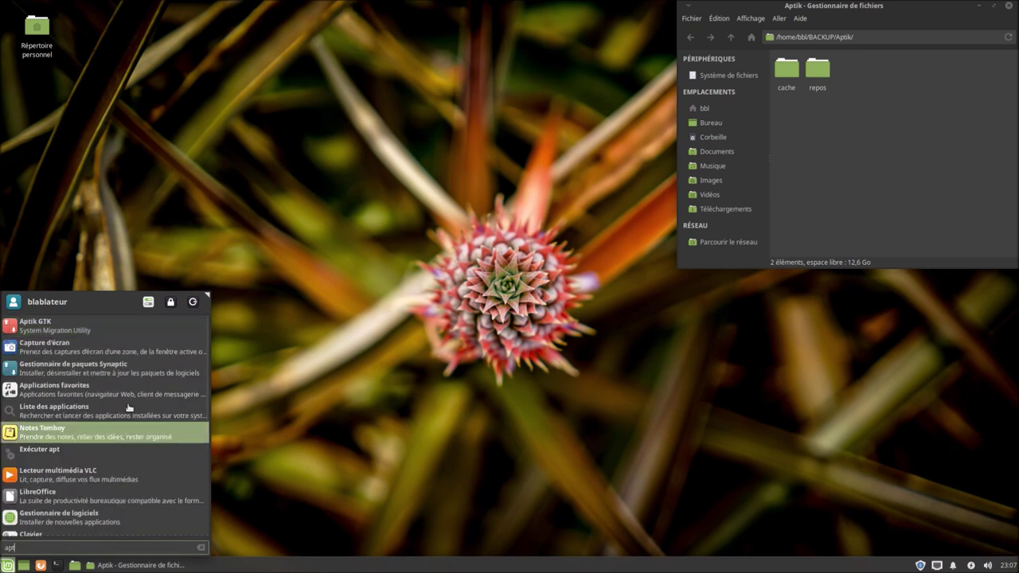
click(133, 327)
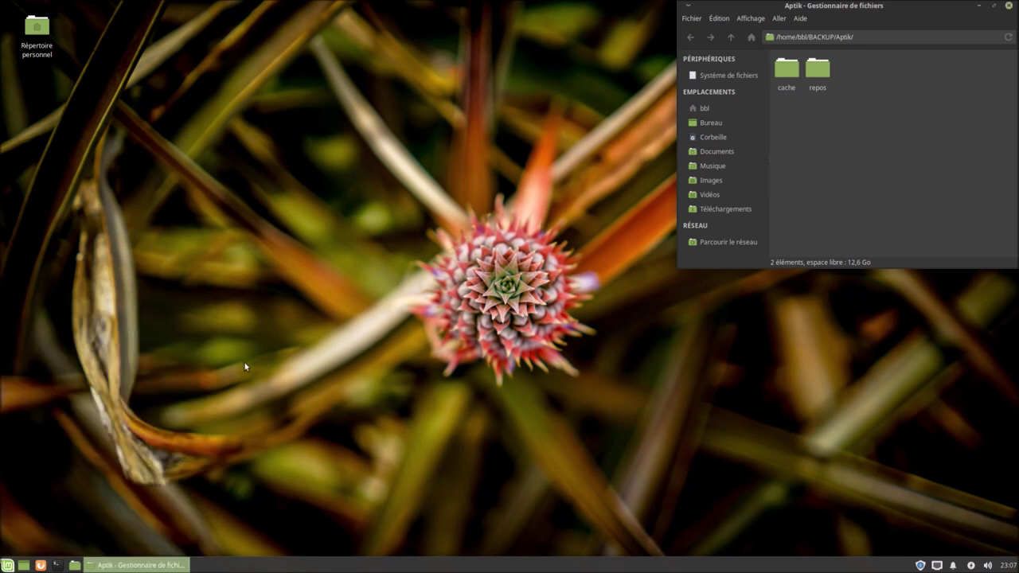
text(••••••)
key(Return)
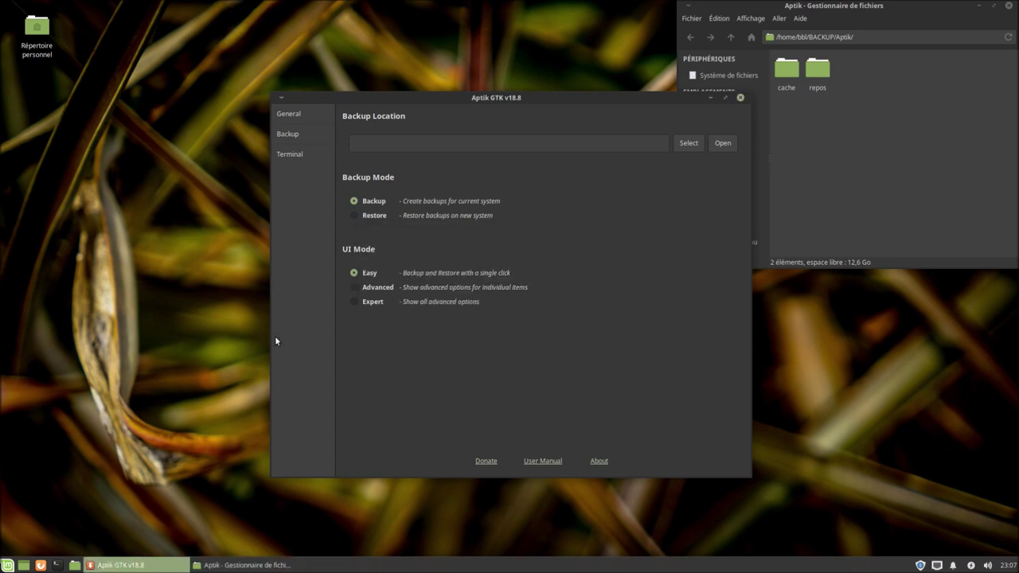
Move the Aptik GTK window clear of the file manager and set the backup location to BACKUP/Aptik in the home directory.
drag(365, 103, 234, 102)
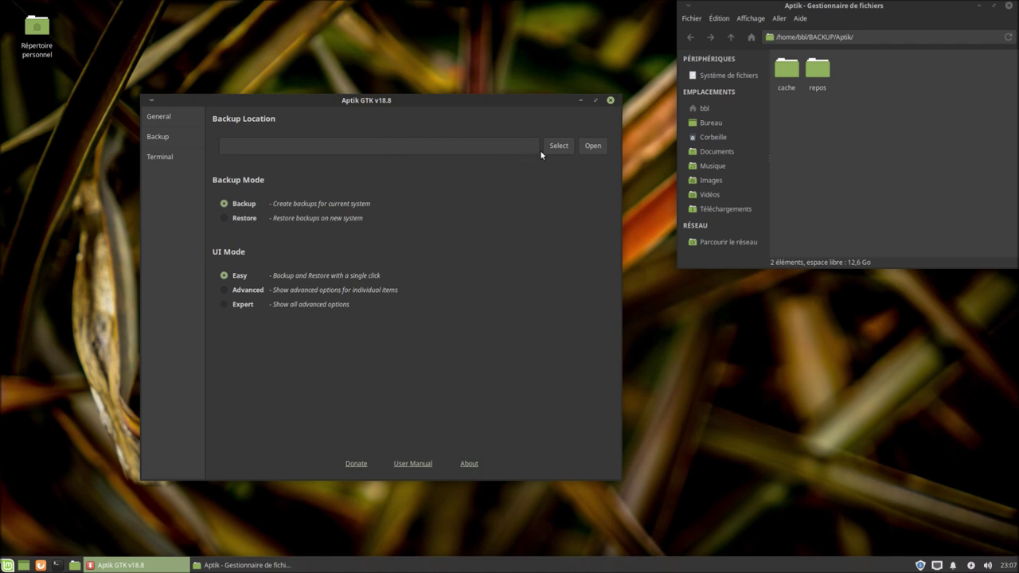
mouse_move(454, 101)
mouse_down()
mouse_move(441, 97)
mouse_move(452, 99)
mouse_up()
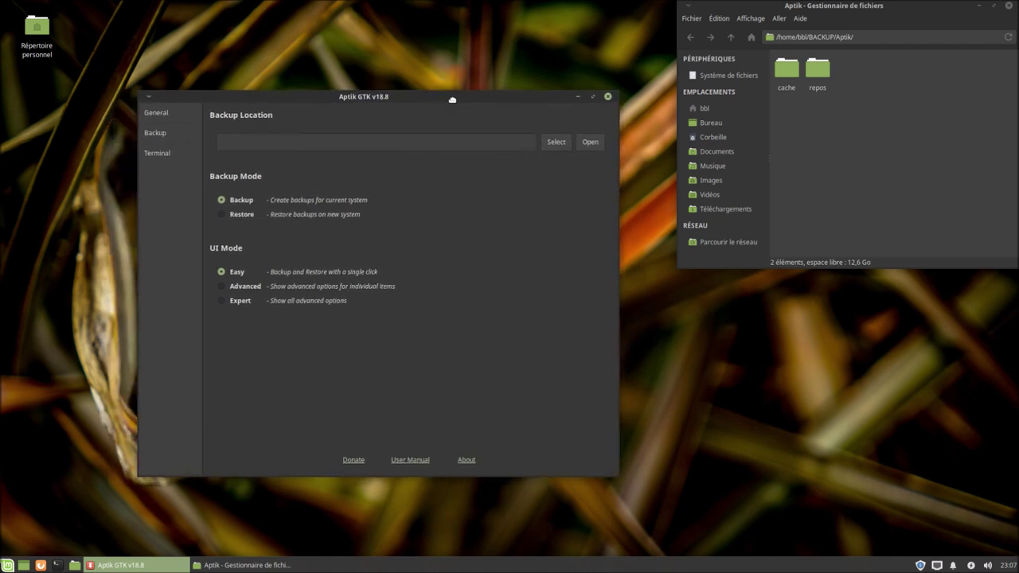
click(557, 146)
double_click(244, 155)
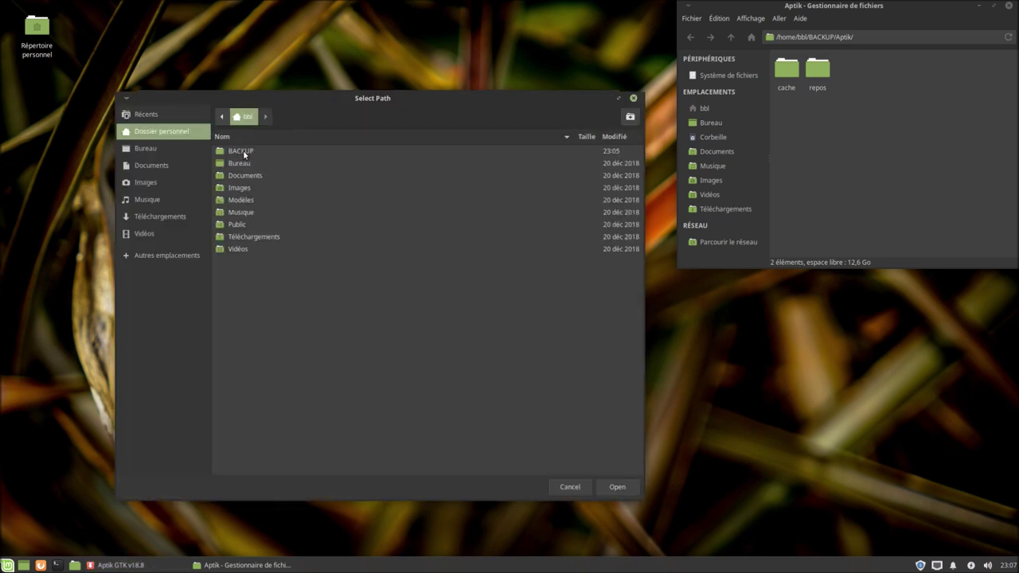
double_click(245, 152)
double_click(245, 151)
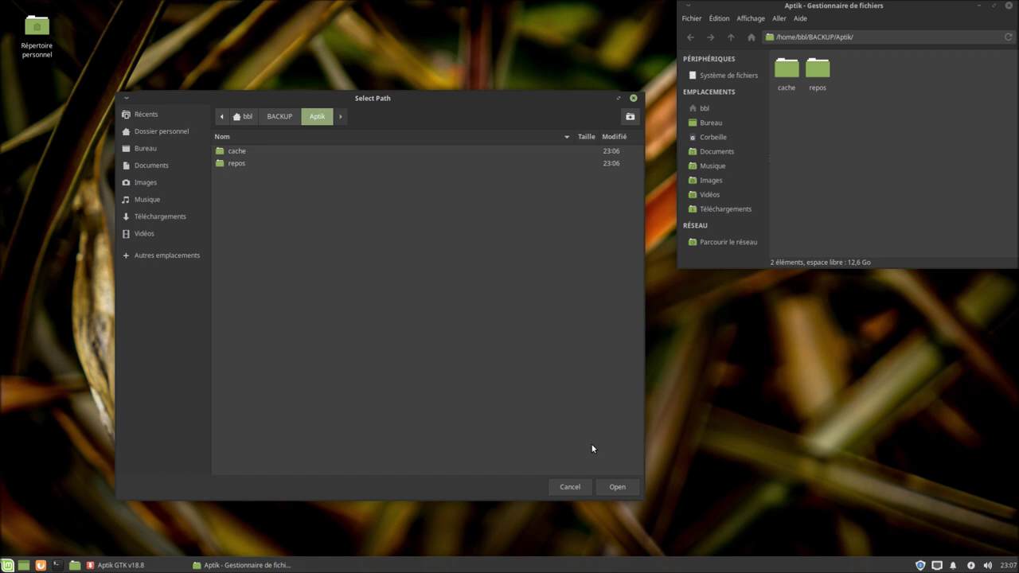
click(614, 487)
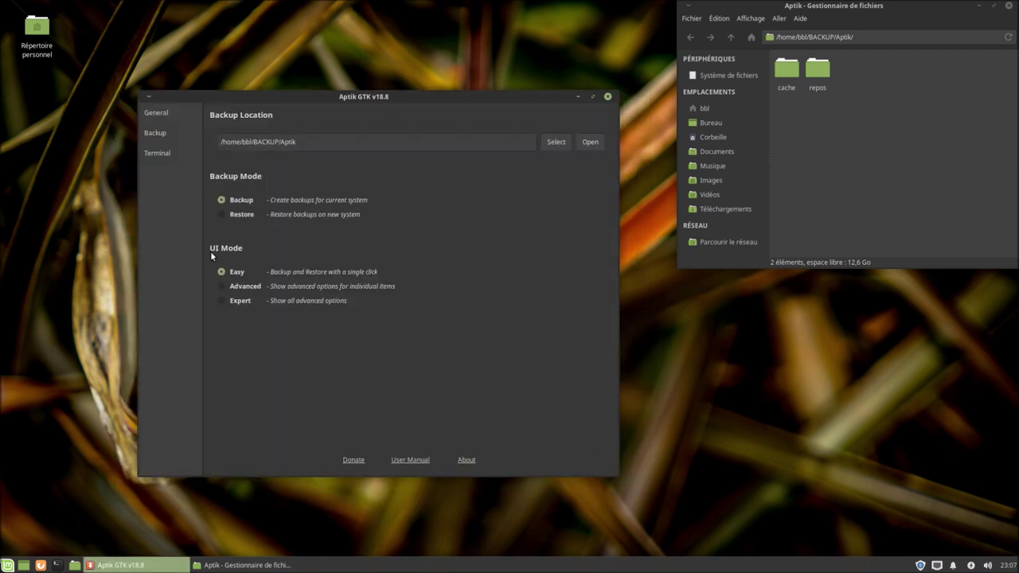
Set the UI mode to Advanced and open the Packages section.
click(225, 287)
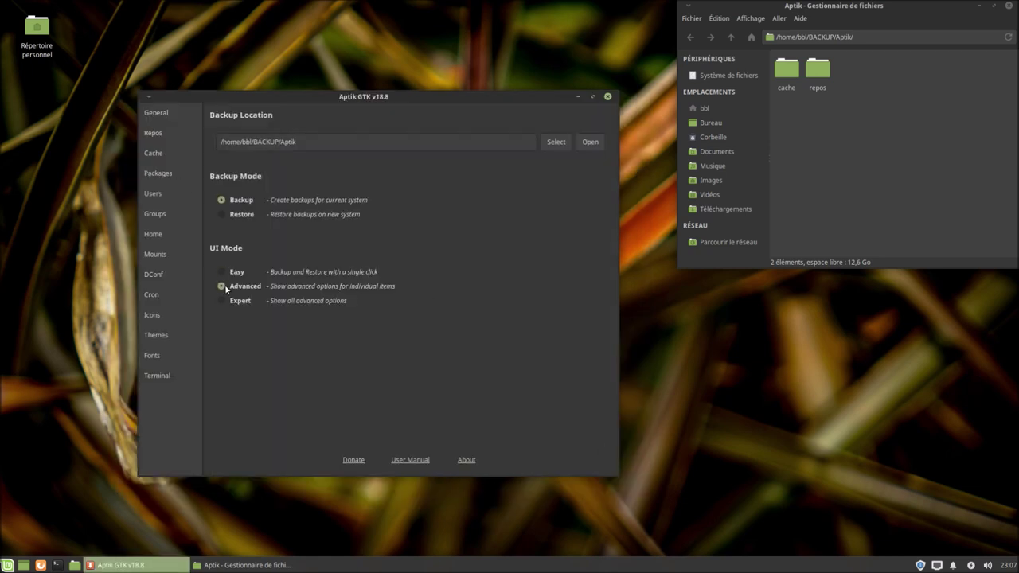
click(168, 173)
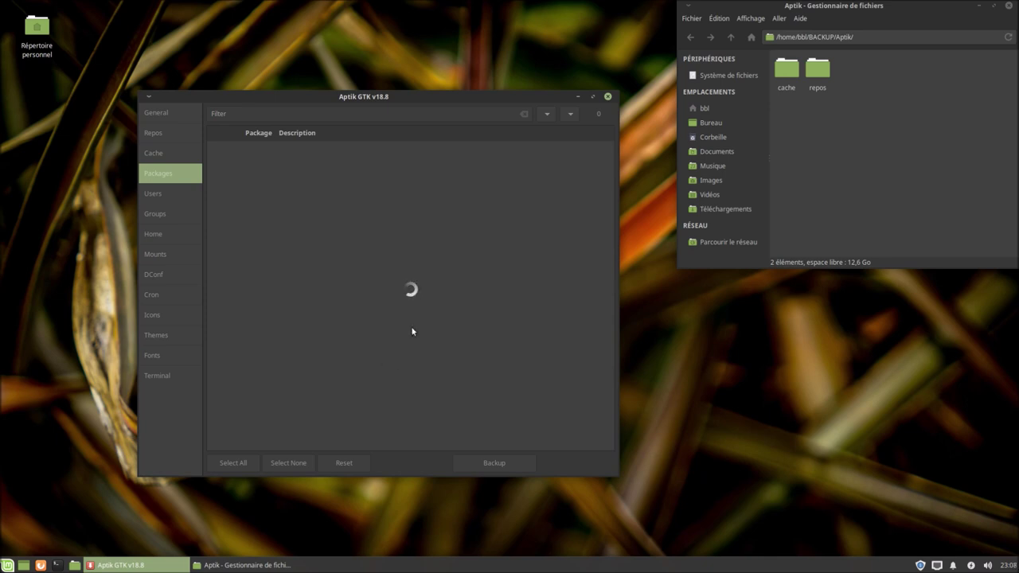
Check the Cache and Repos sections, return to Packages and view the available package category filters.
mouse_move(422, 94)
mouse_down()
mouse_move(398, 99)
mouse_move(431, 100)
mouse_up()
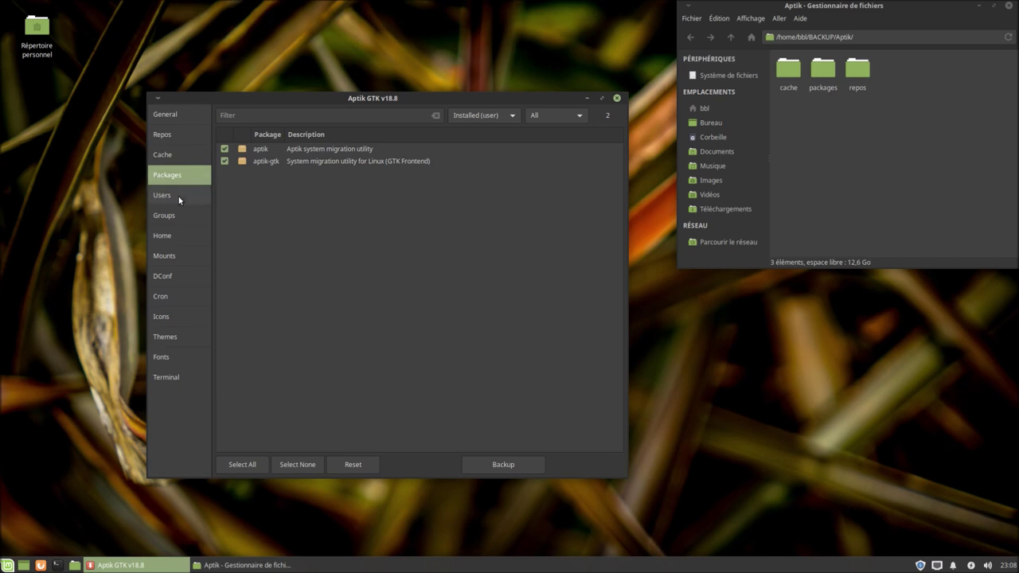
click(179, 154)
click(178, 135)
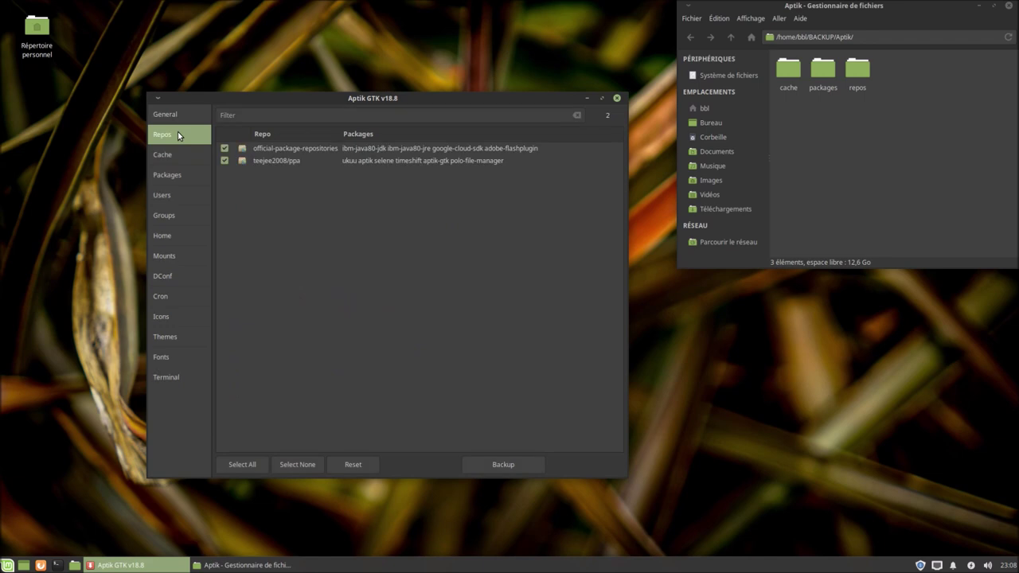
click(176, 180)
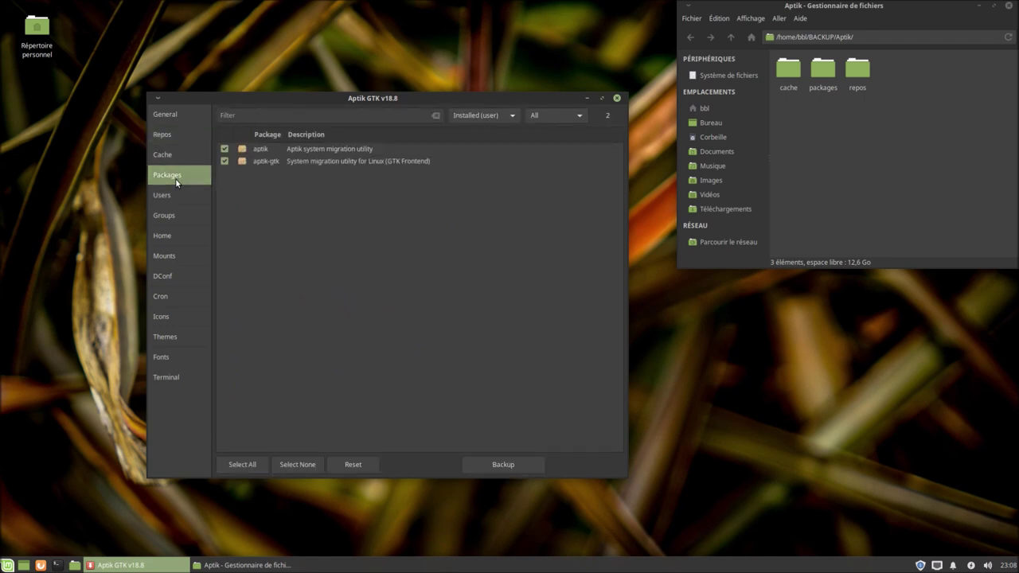
click(559, 117)
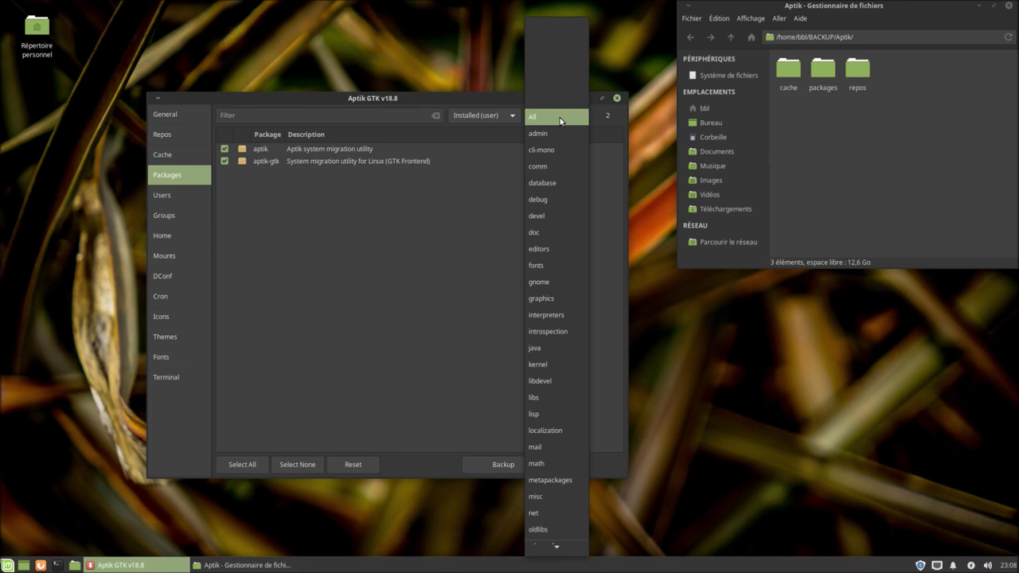
click(560, 119)
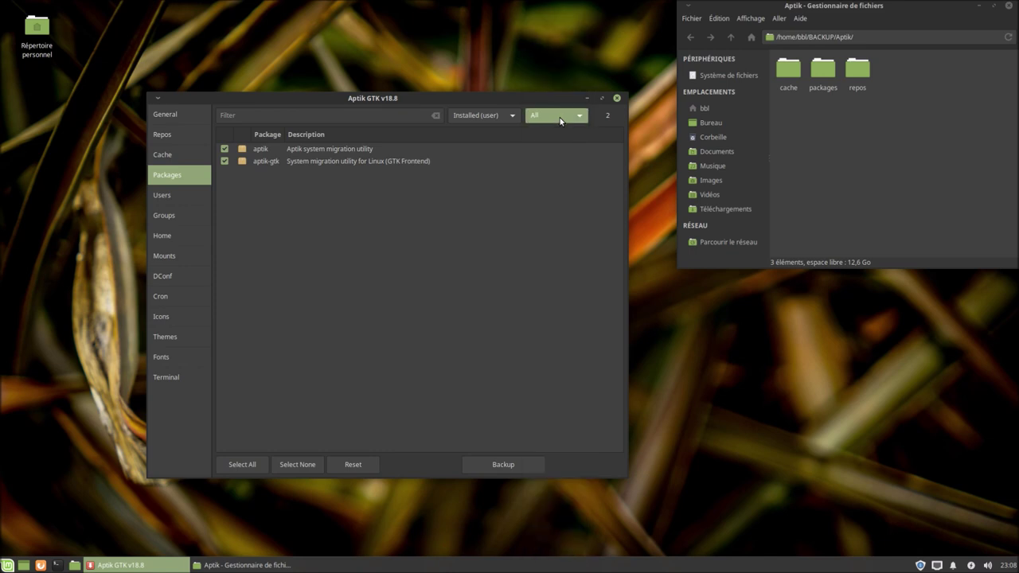
View the packages filtered by Installed, Installed (dist), Installed (auto) and Installed (manual), and return the filter to Installed (user).
click(489, 116)
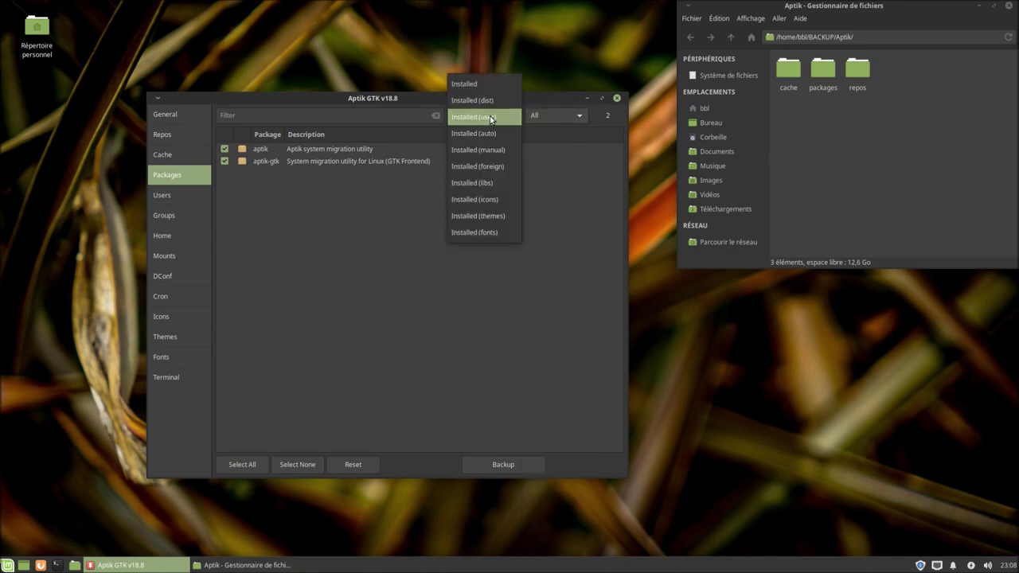
click(493, 83)
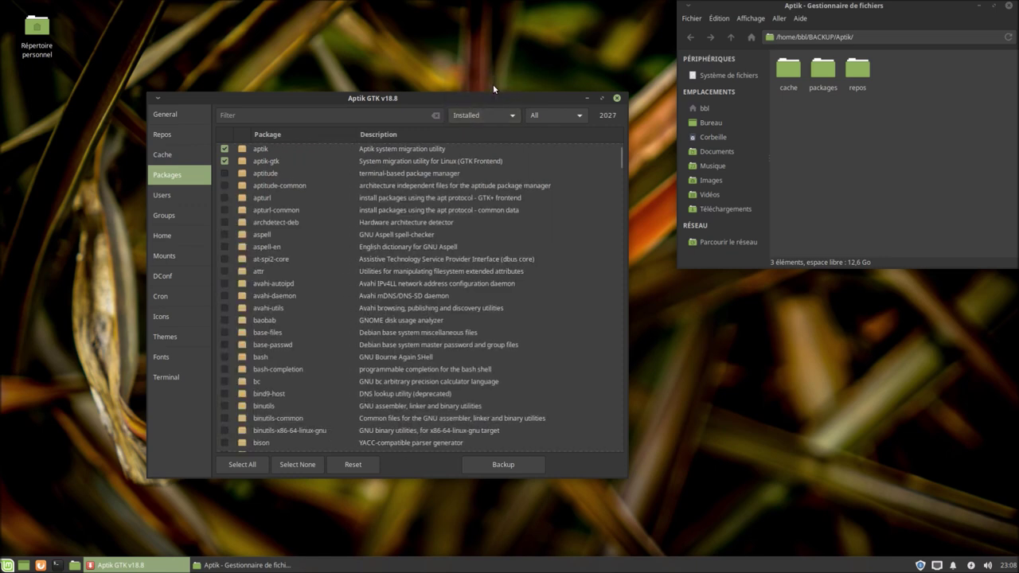
click(503, 117)
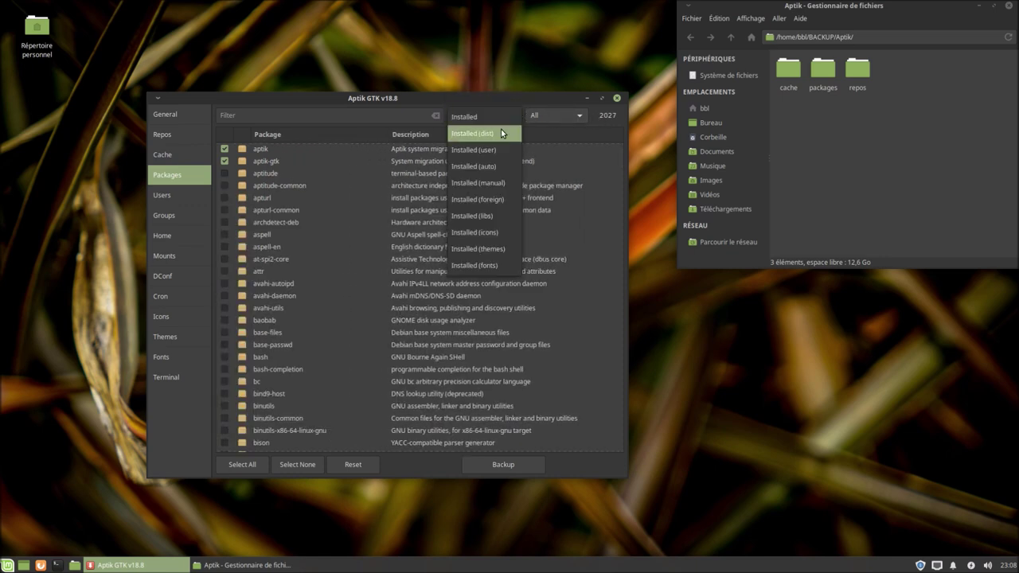
click(501, 129)
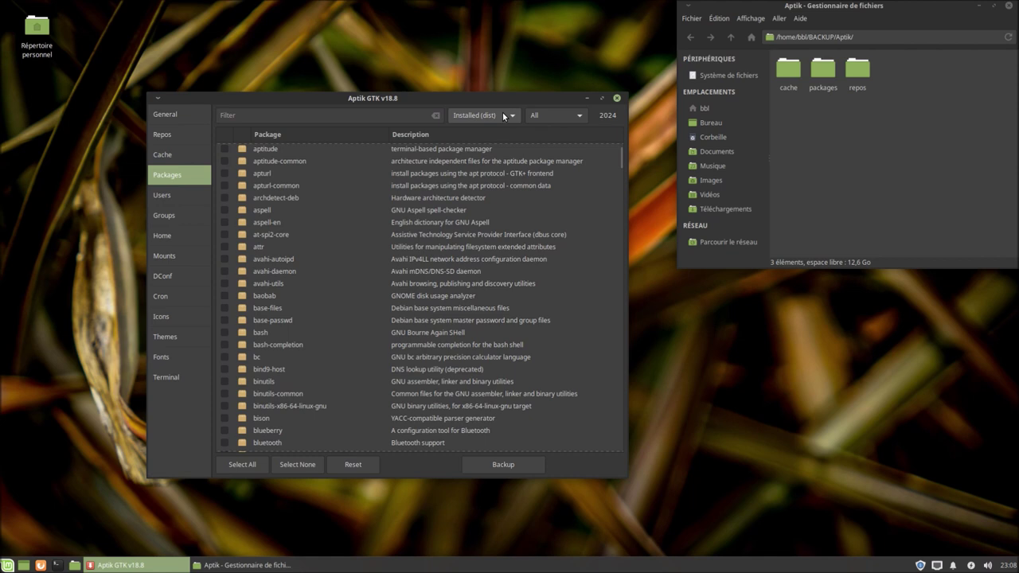
click(502, 111)
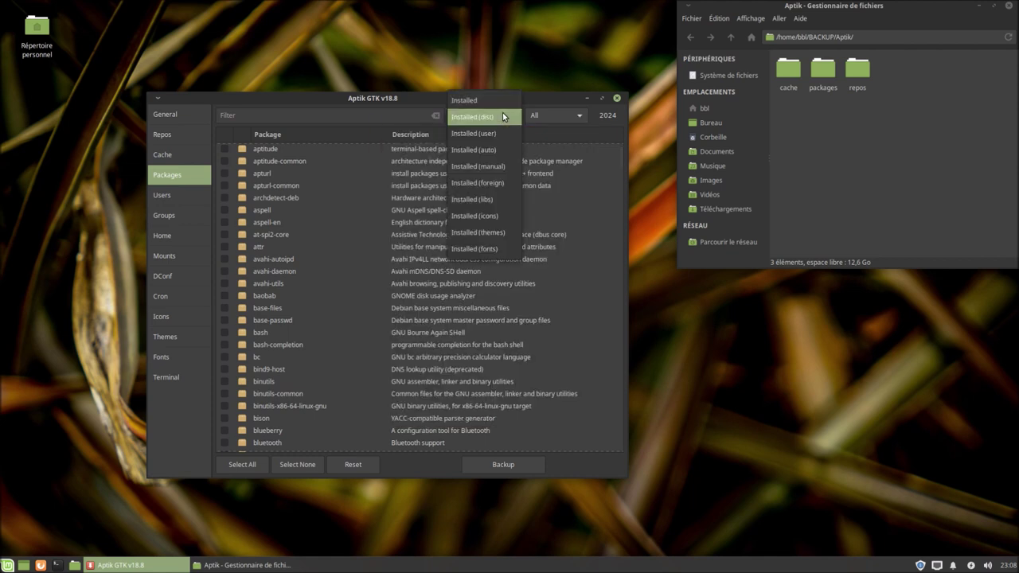
click(497, 144)
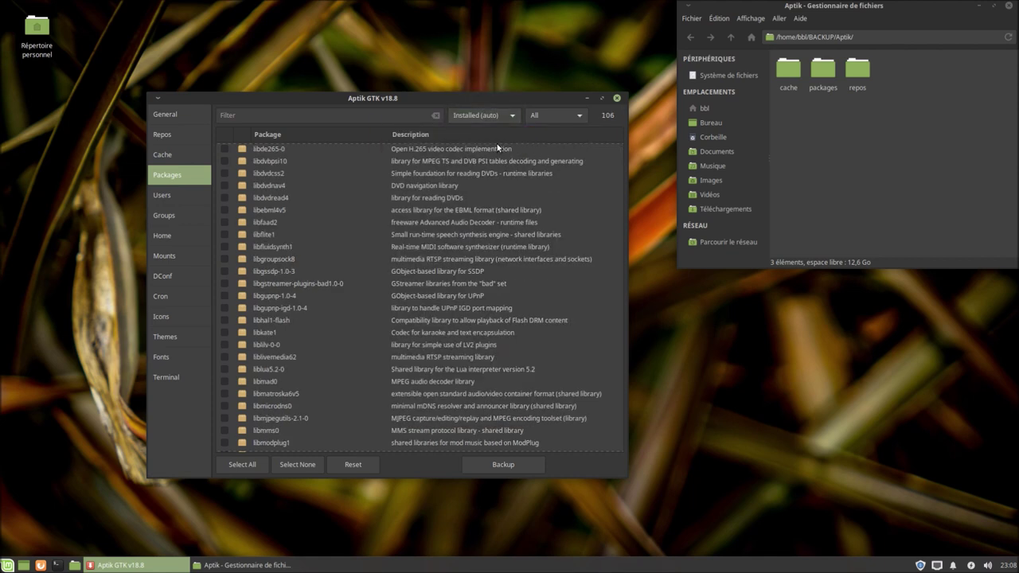
click(498, 116)
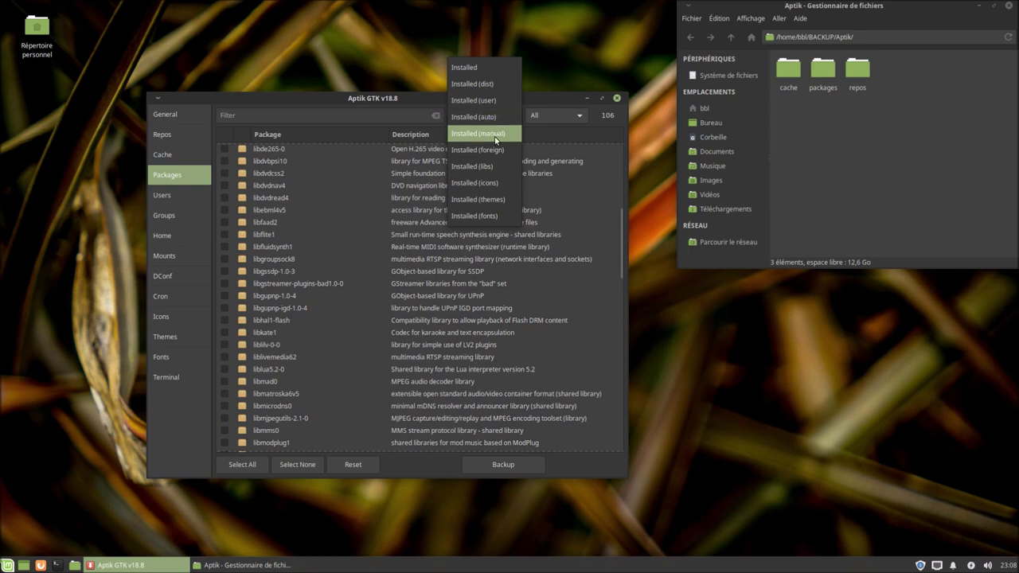
click(494, 133)
click(494, 120)
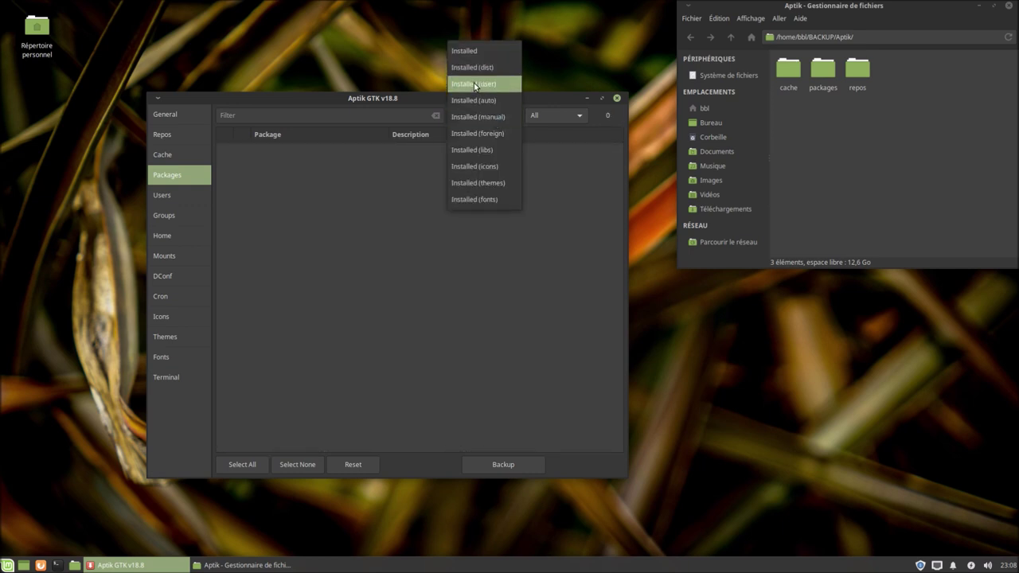
click(475, 84)
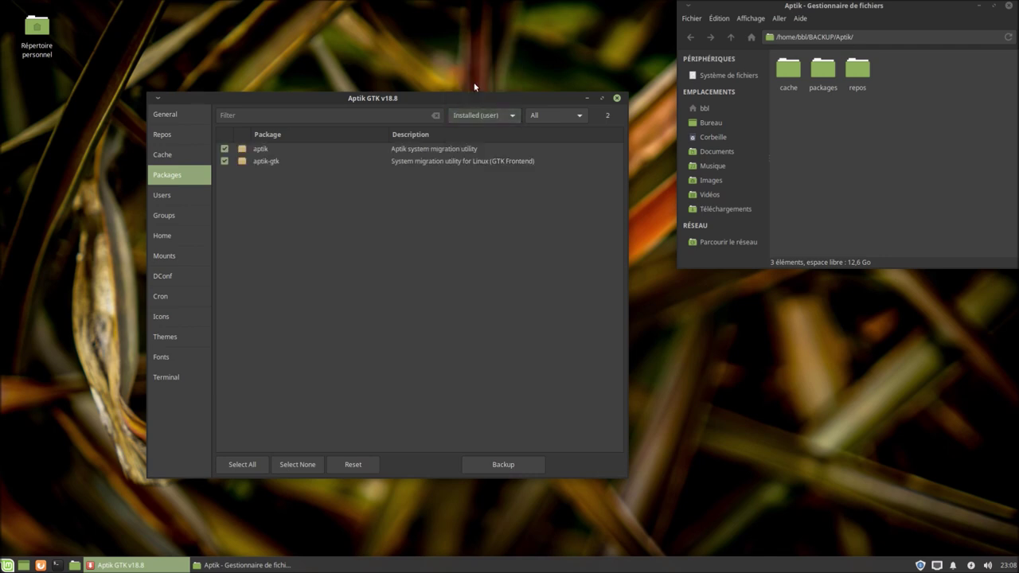
Examine the user accounts, user groups and home directories listed in the Users, Groups and Home sections.
click(197, 196)
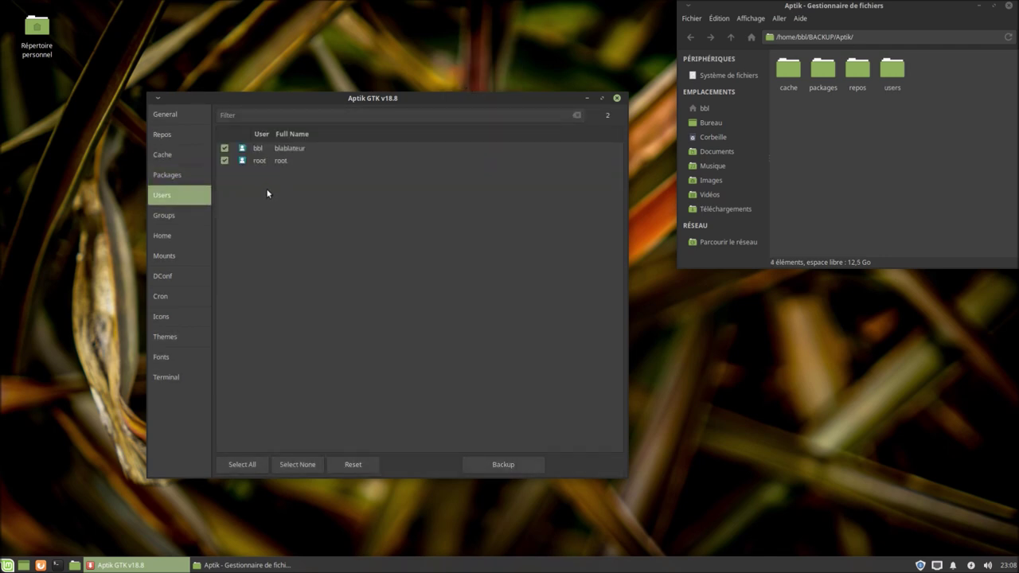
click(170, 217)
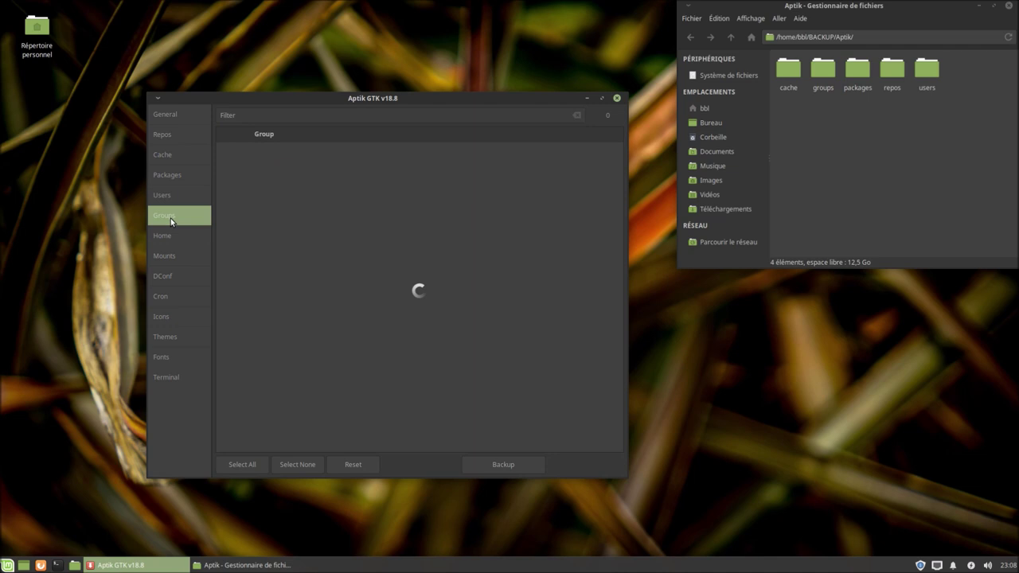
click(188, 194)
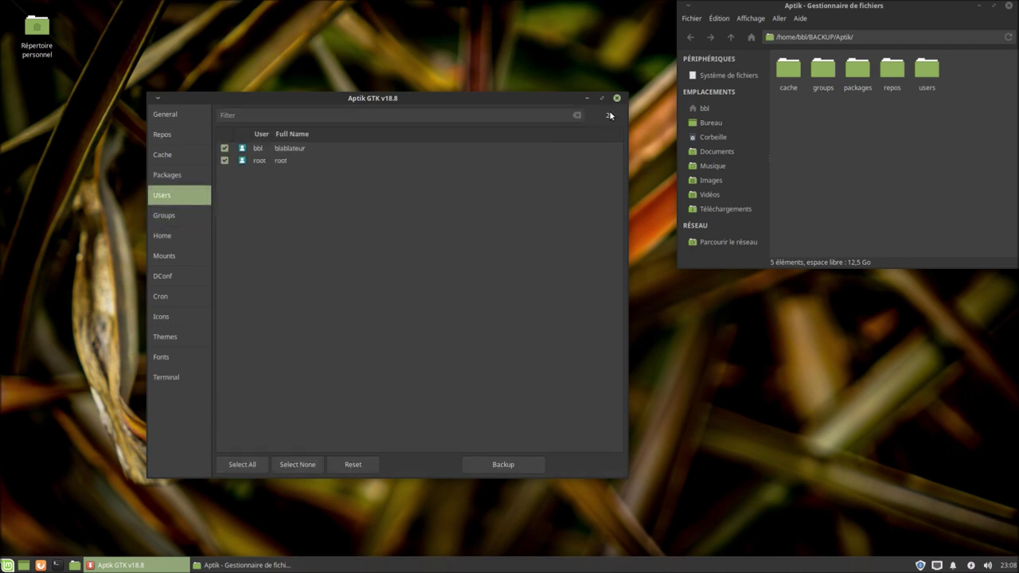
click(195, 217)
click(164, 238)
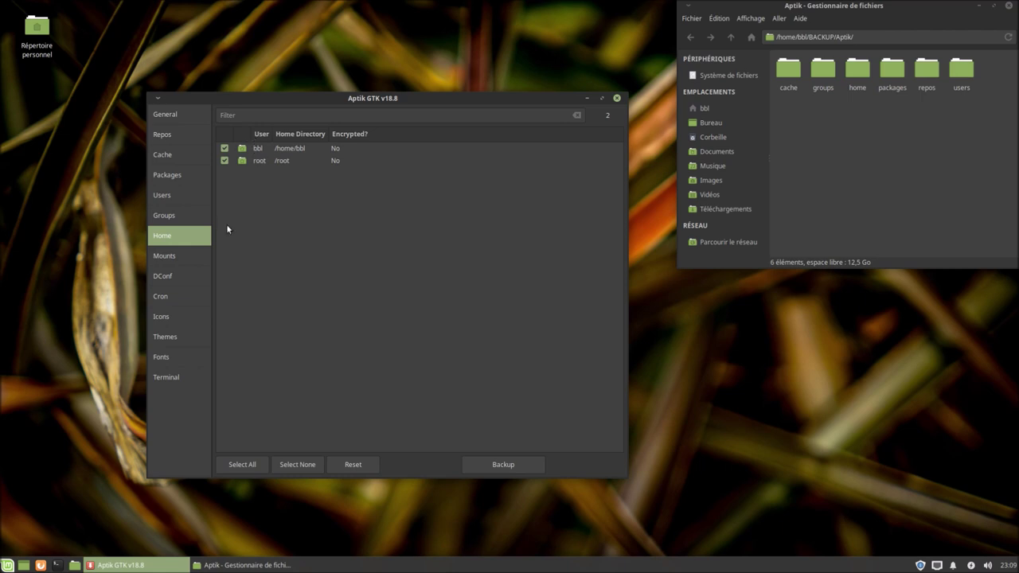
Examine the Mounts, DConf, Cron, Icons, Themes, Fonts and Terminal sections, and revisit Repos and Cache.
click(176, 255)
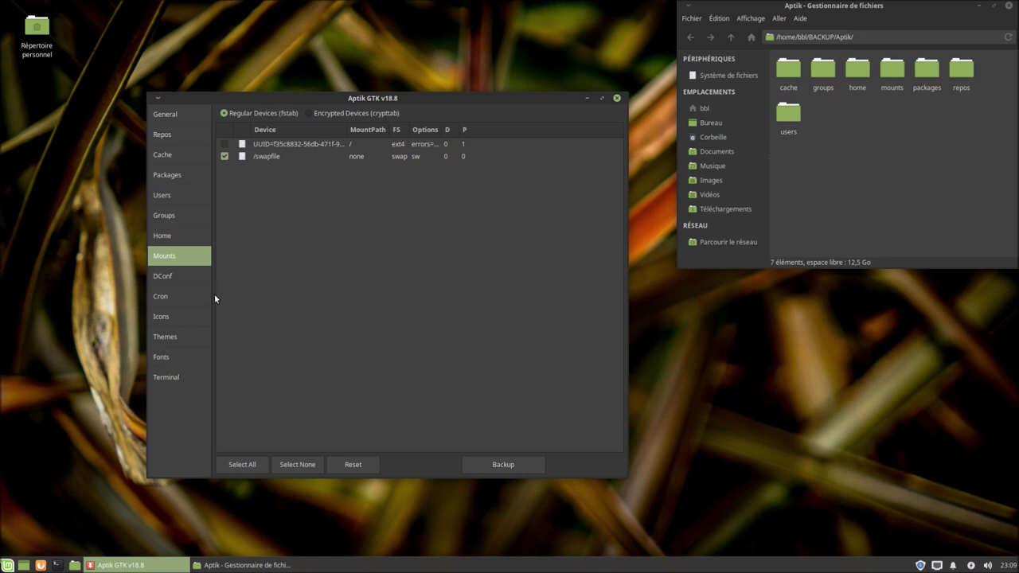
click(182, 279)
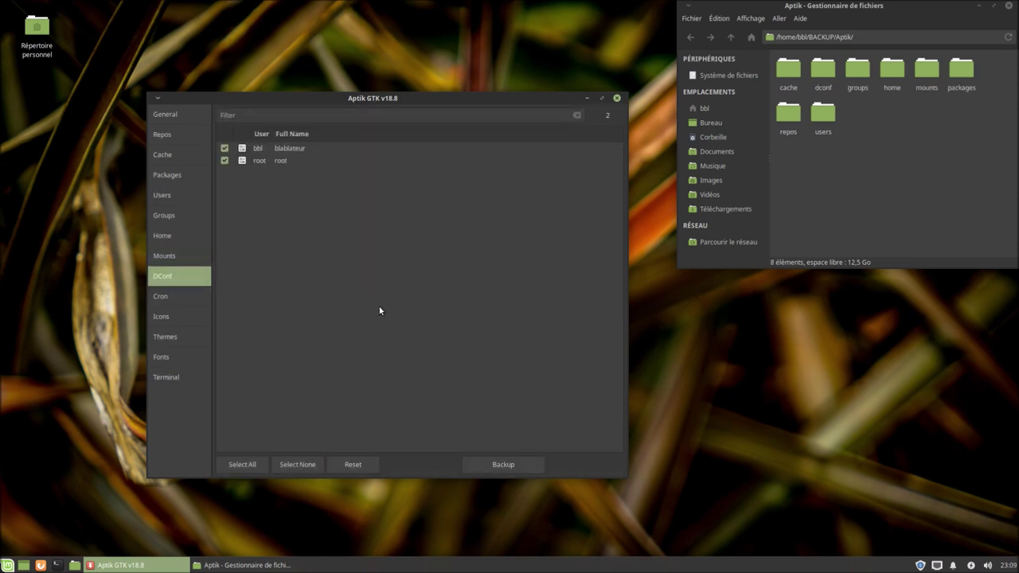
click(178, 297)
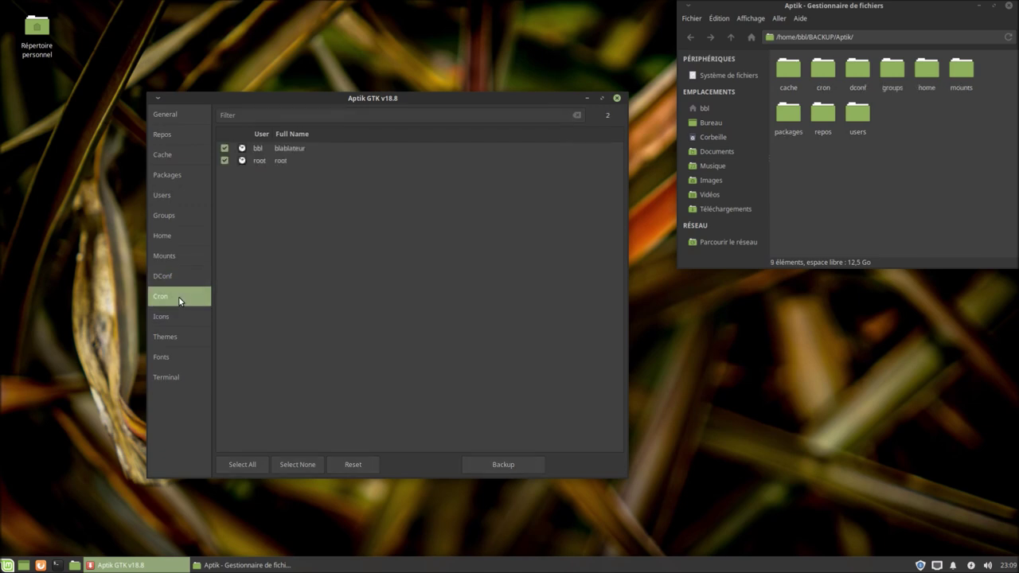
click(176, 318)
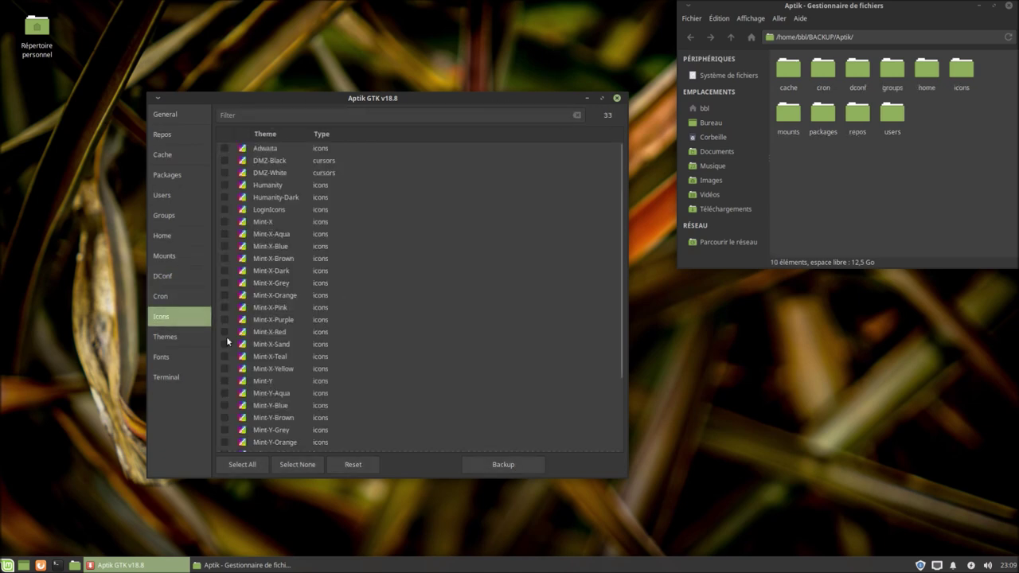
click(170, 338)
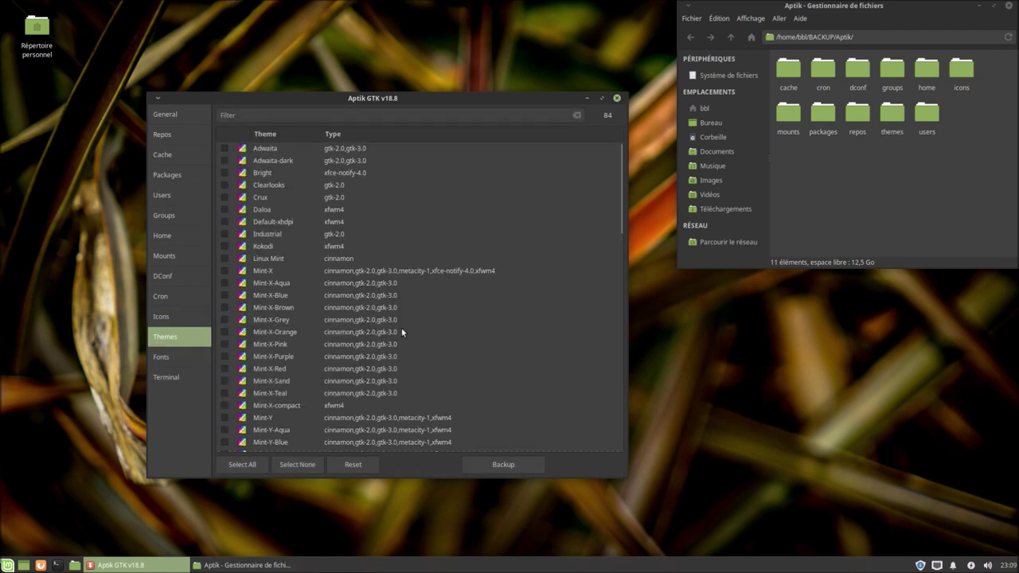
click(165, 356)
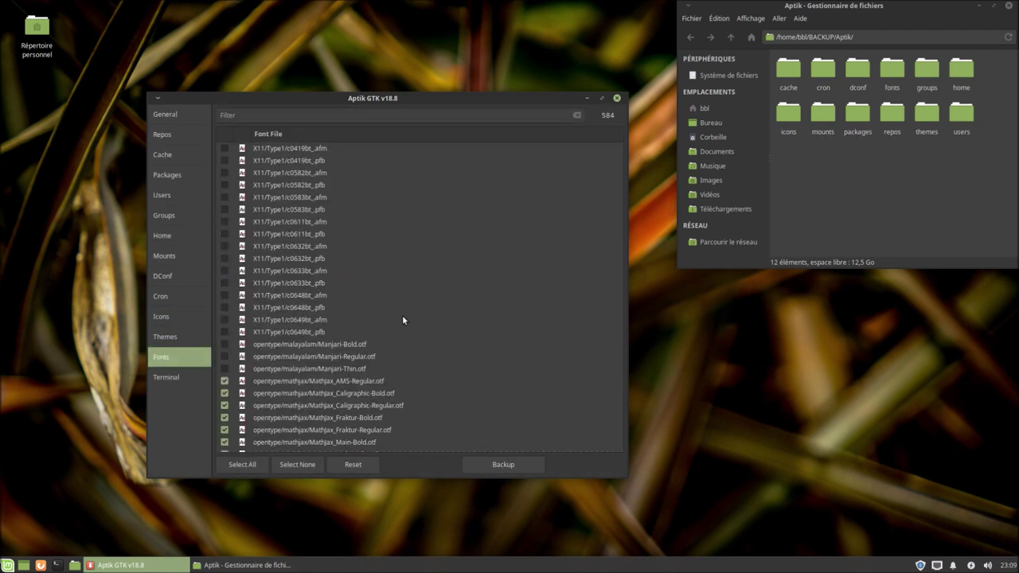
click(197, 380)
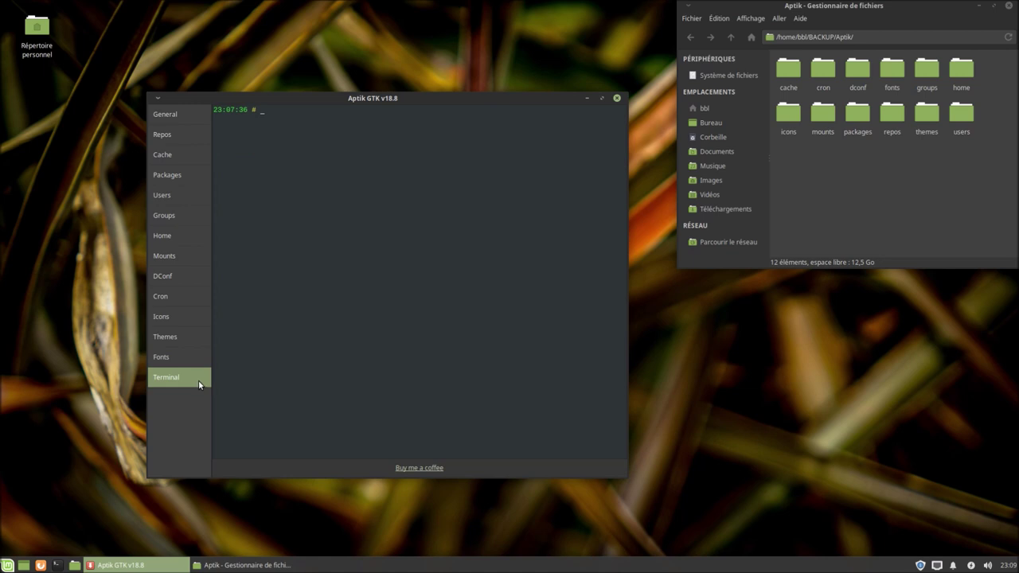
click(171, 134)
click(171, 155)
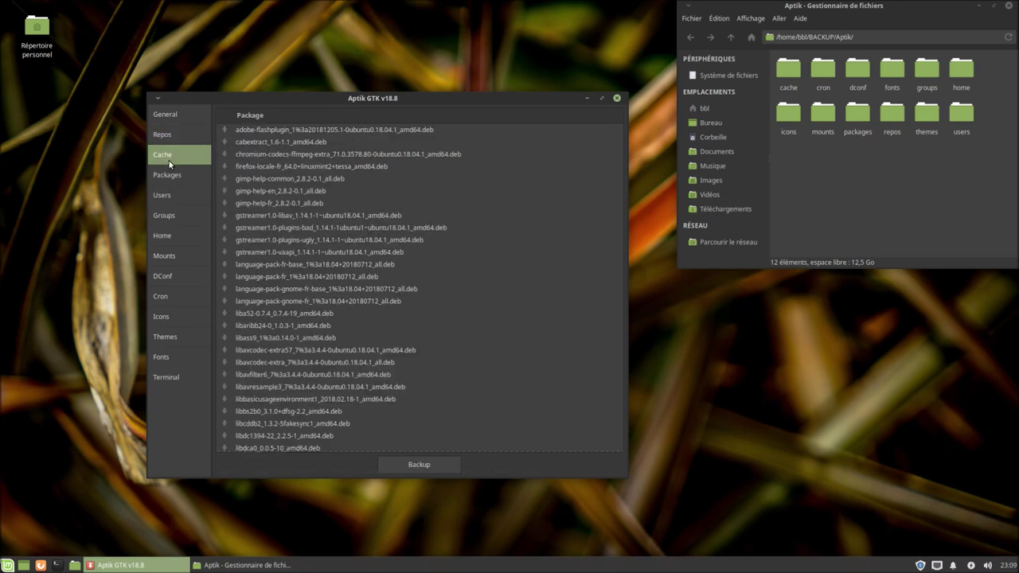
Select all entries in the Icons section and all entries in the Themes section for backup.
click(172, 315)
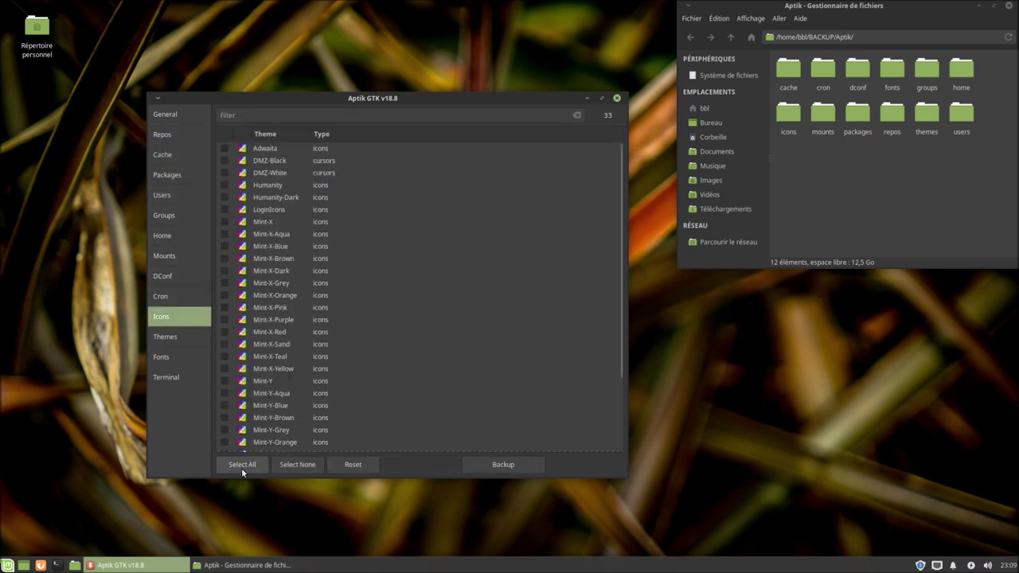
click(242, 465)
click(194, 337)
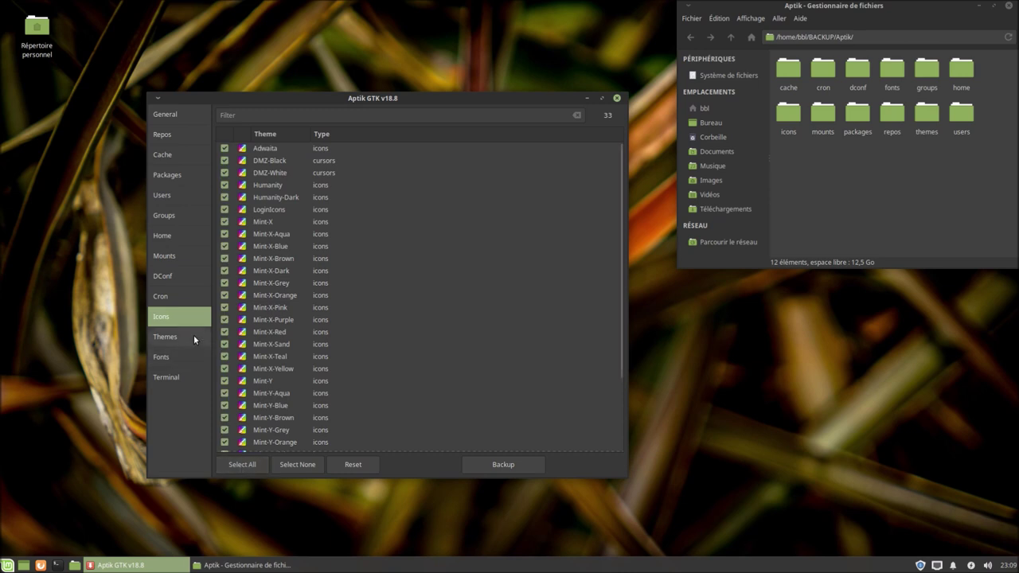
click(236, 467)
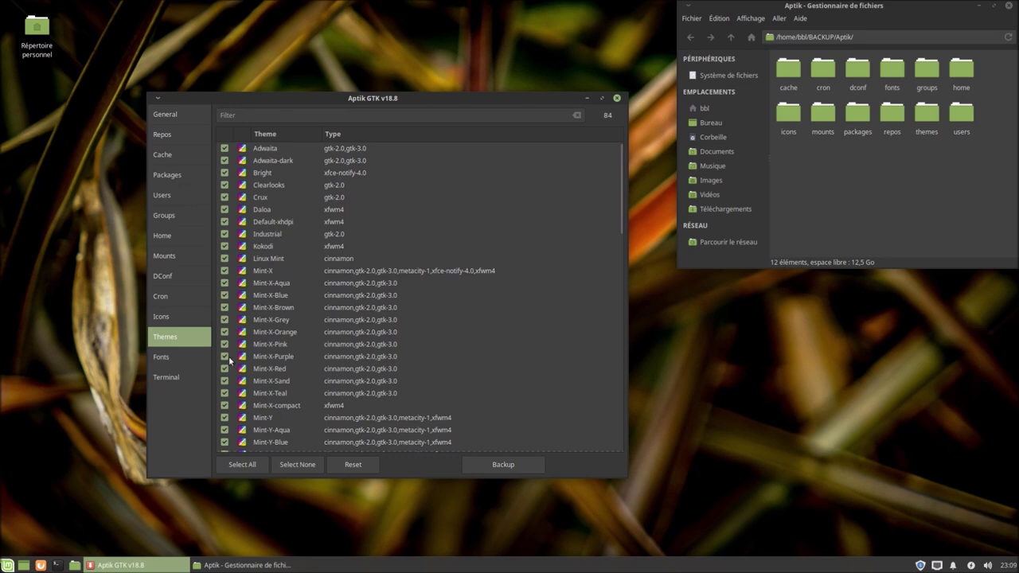
Switch the UI mode to Easy and run a backup of all items.
click(187, 116)
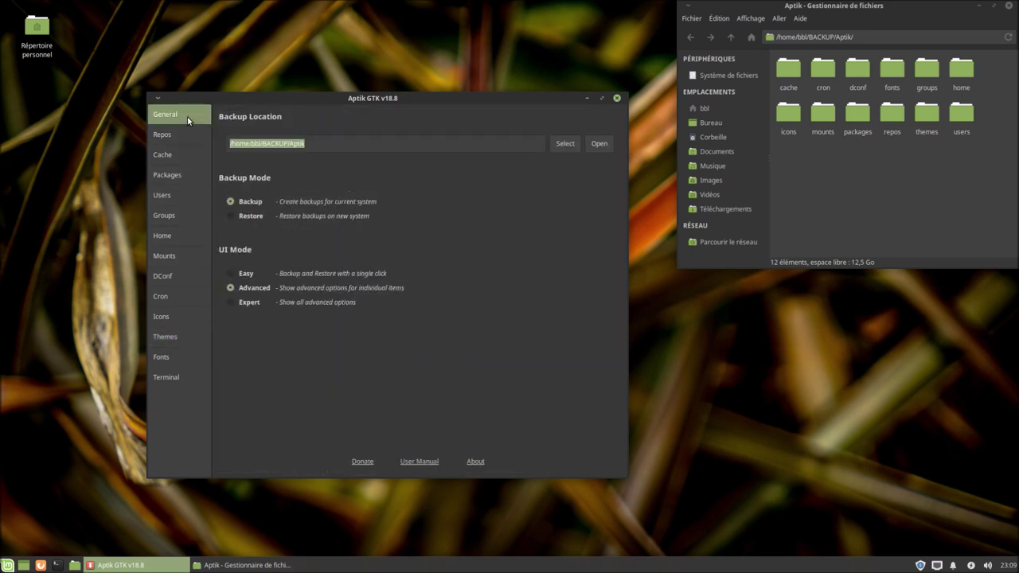
click(231, 273)
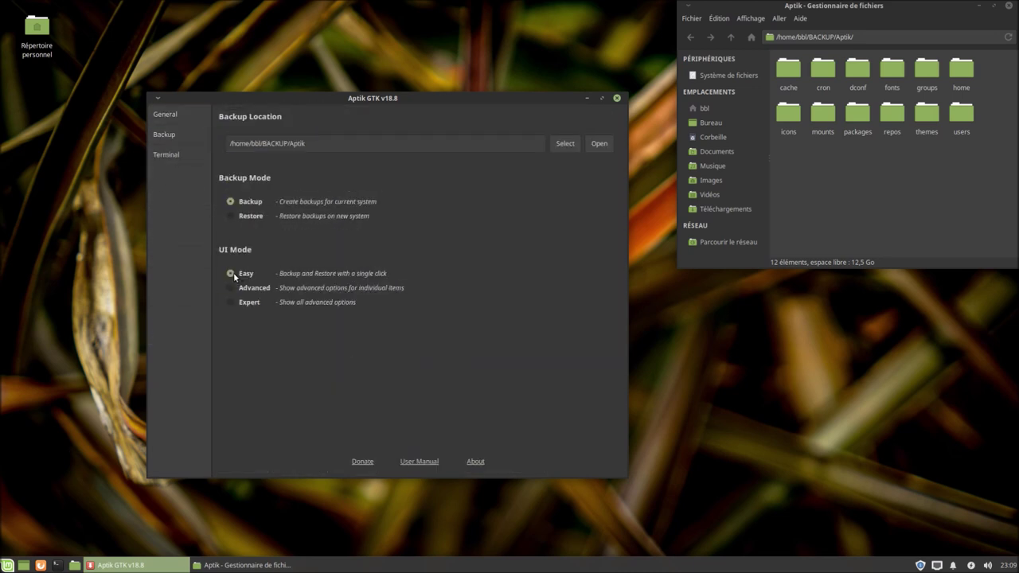
click(180, 135)
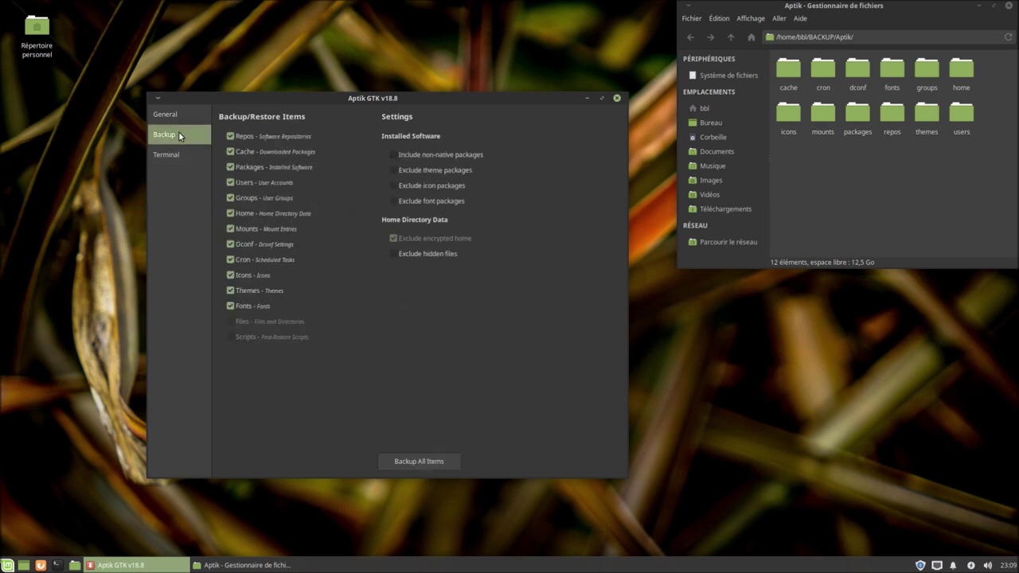
click(419, 463)
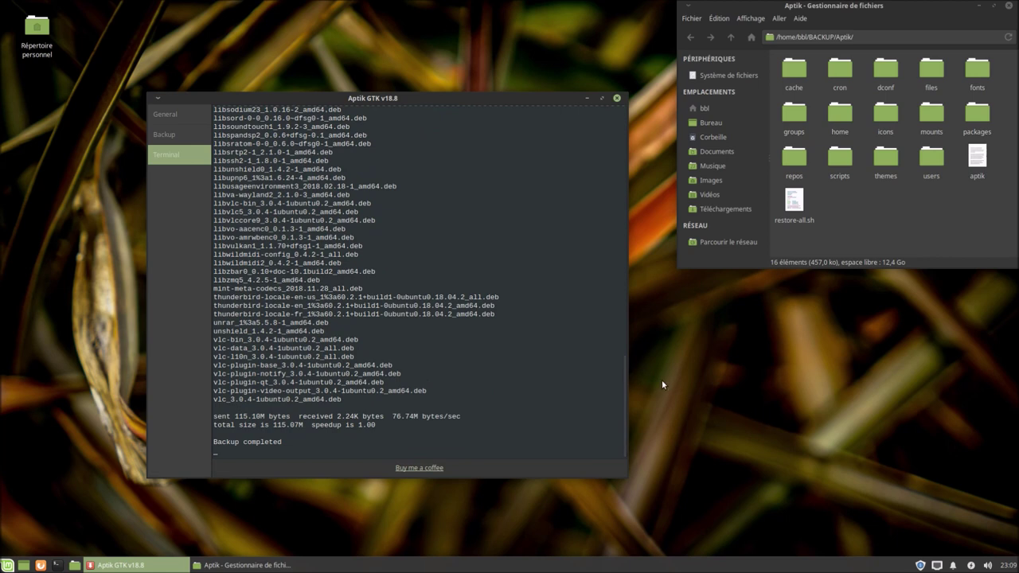
drag(426, 100, 410, 74)
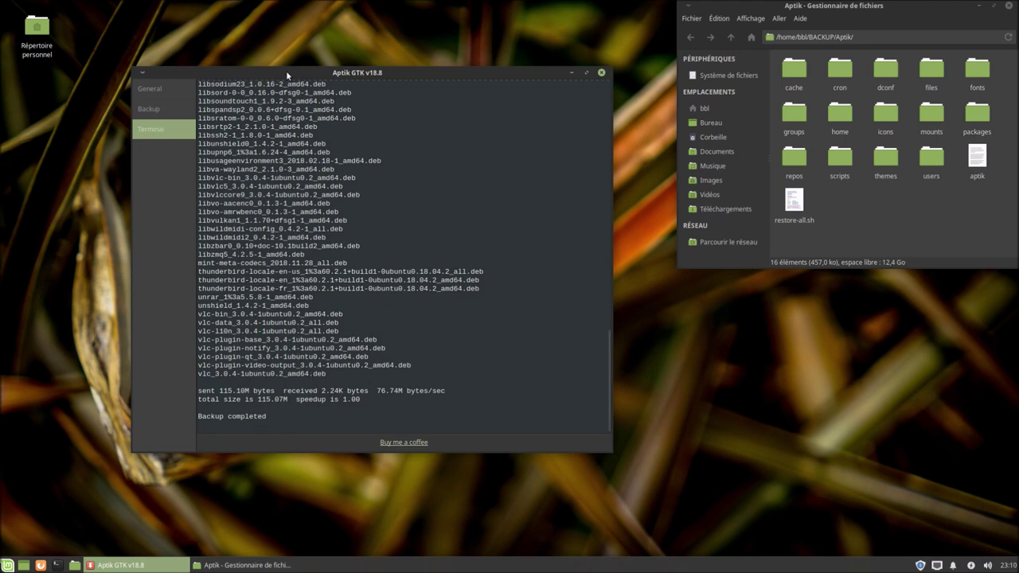
drag(289, 80, 310, 96)
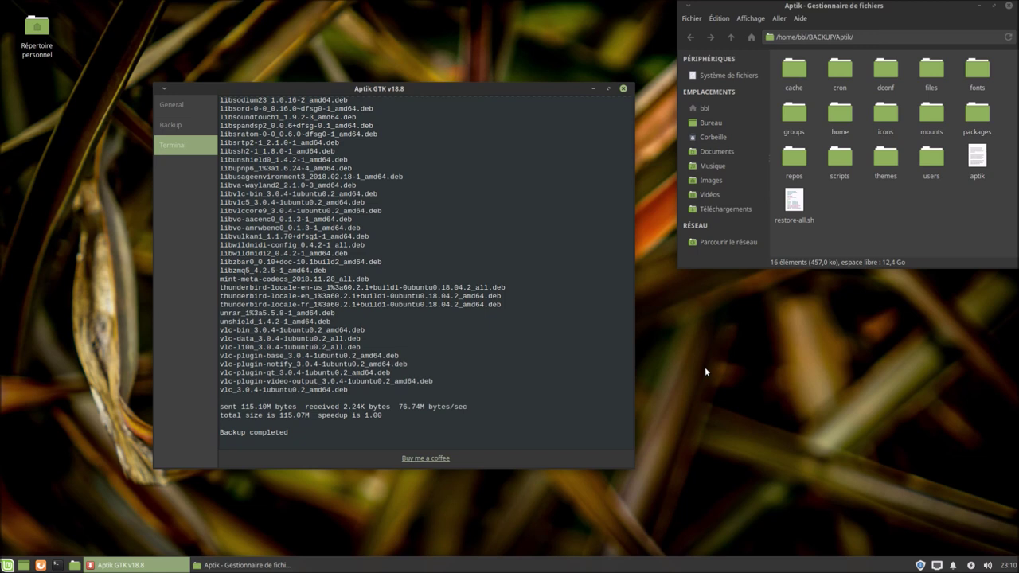
Inspect the contents of the icons and themes folders inside the BACKUP/Aptik folder.
mouse_move(475, 91)
mouse_down()
mouse_move(451, 99)
mouse_move(469, 94)
mouse_up()
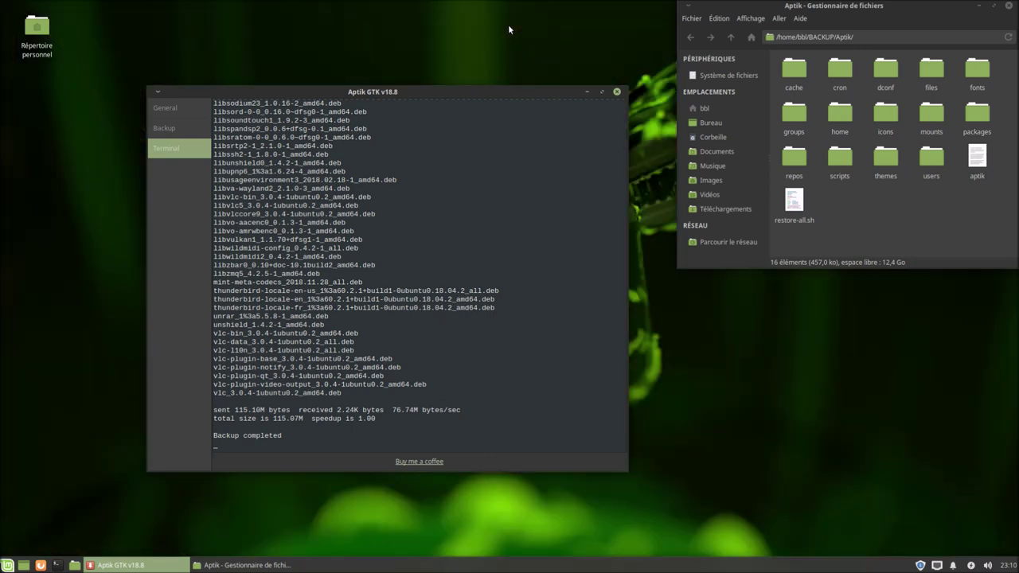
double_click(883, 111)
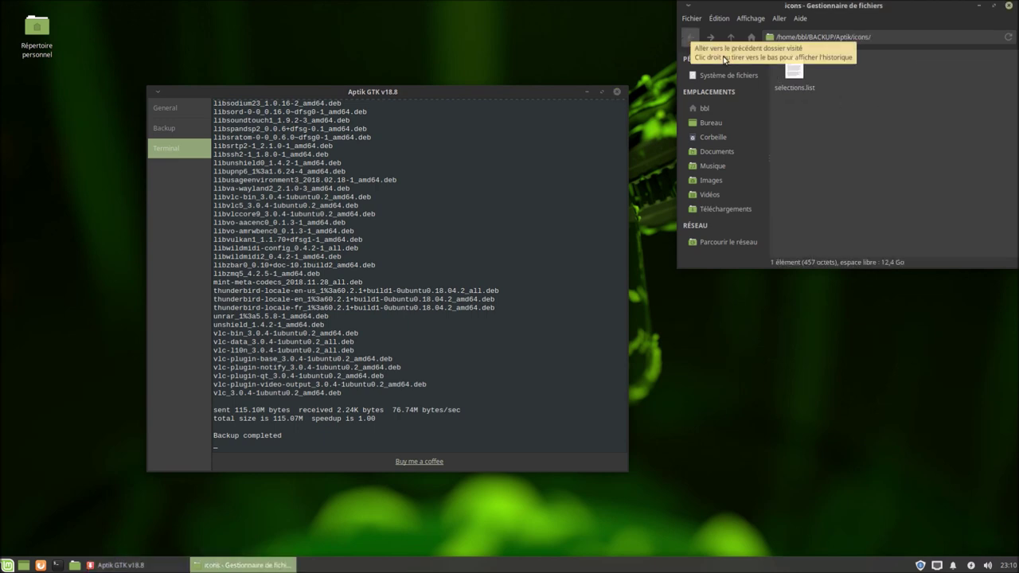
click(691, 37)
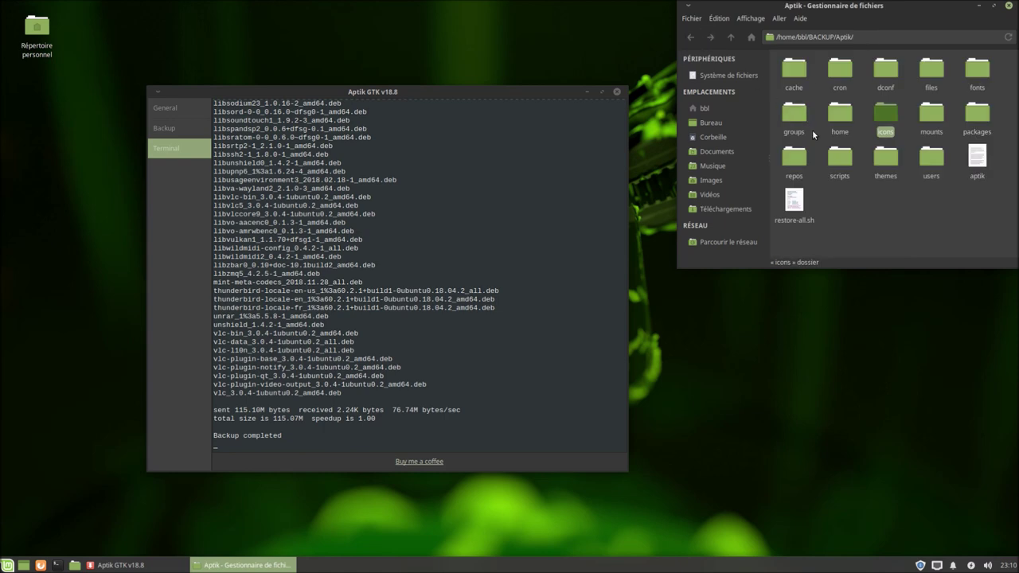
double_click(889, 159)
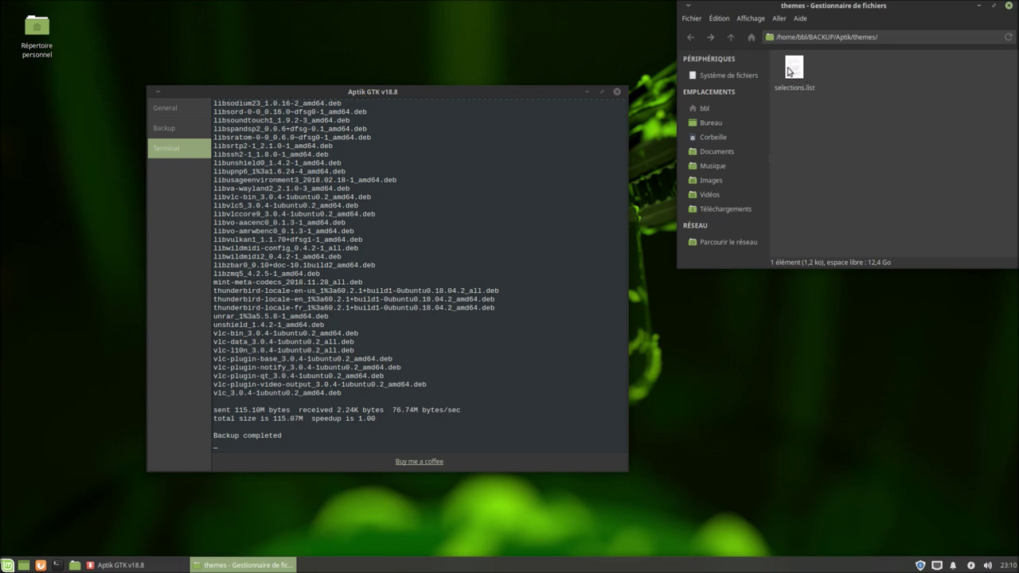
click(691, 38)
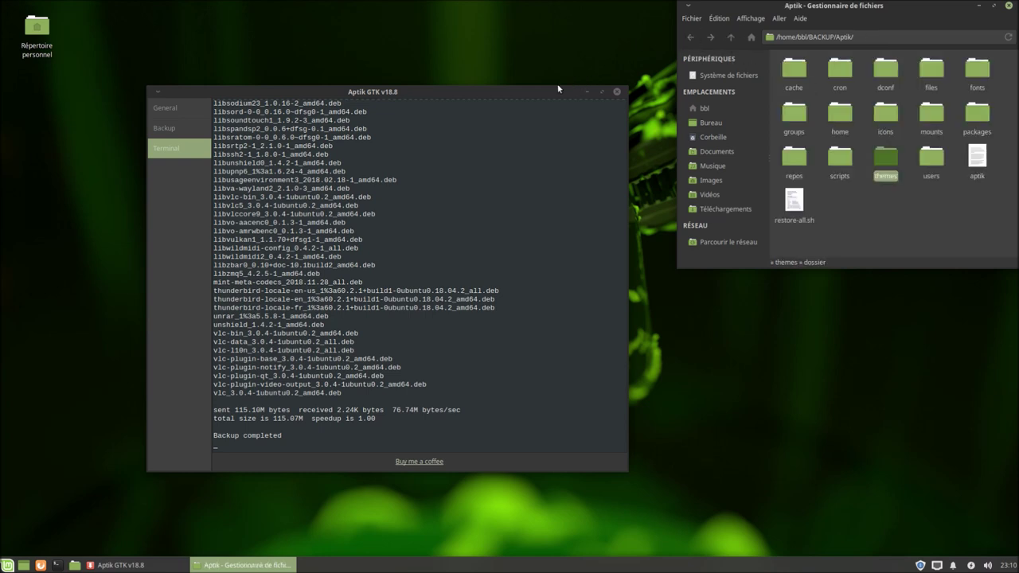
Close Aptik GTK, relaunch it from a search for "apti" and authenticate by entering the account password.
click(532, 91)
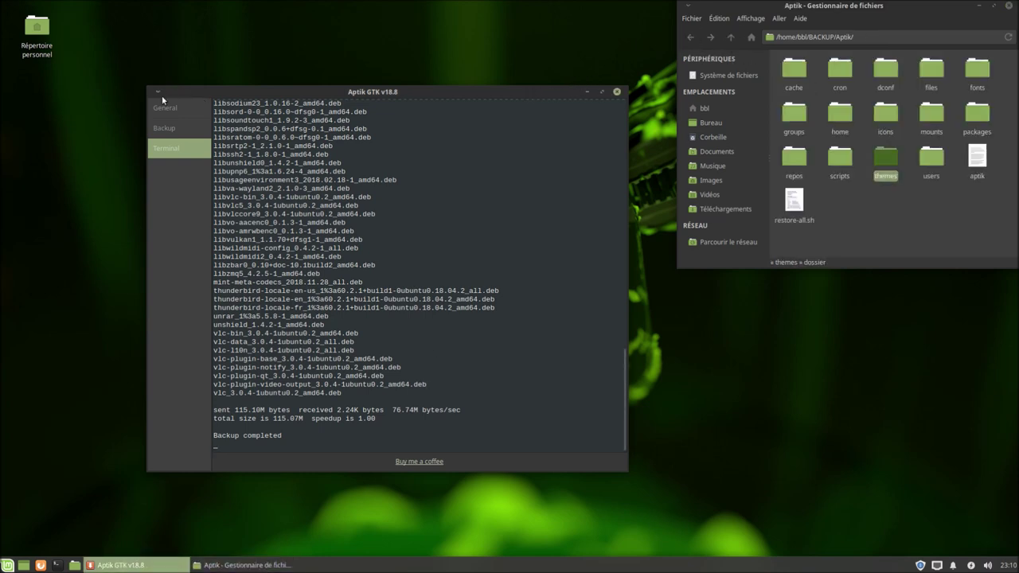
click(612, 93)
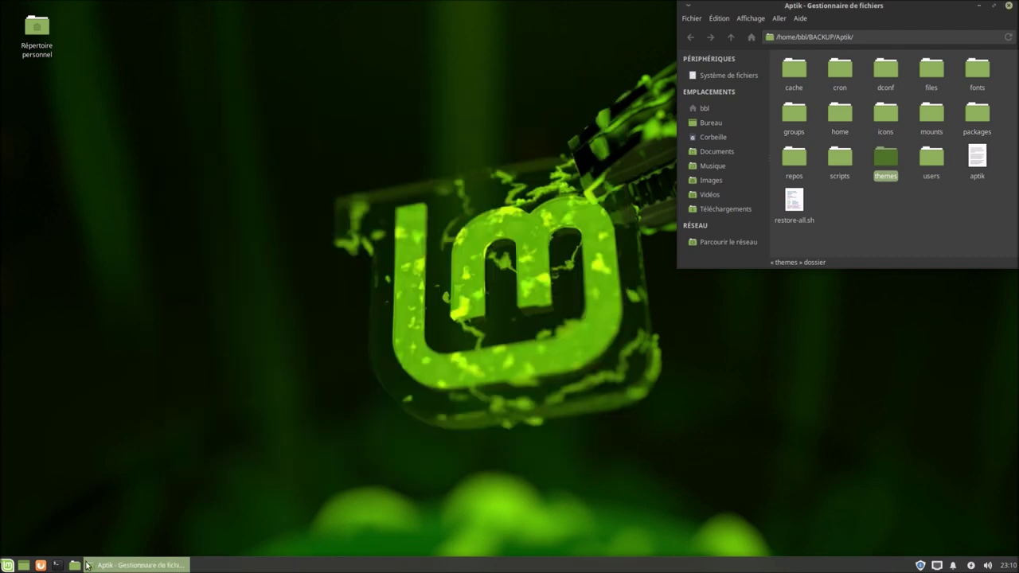
click(8, 566)
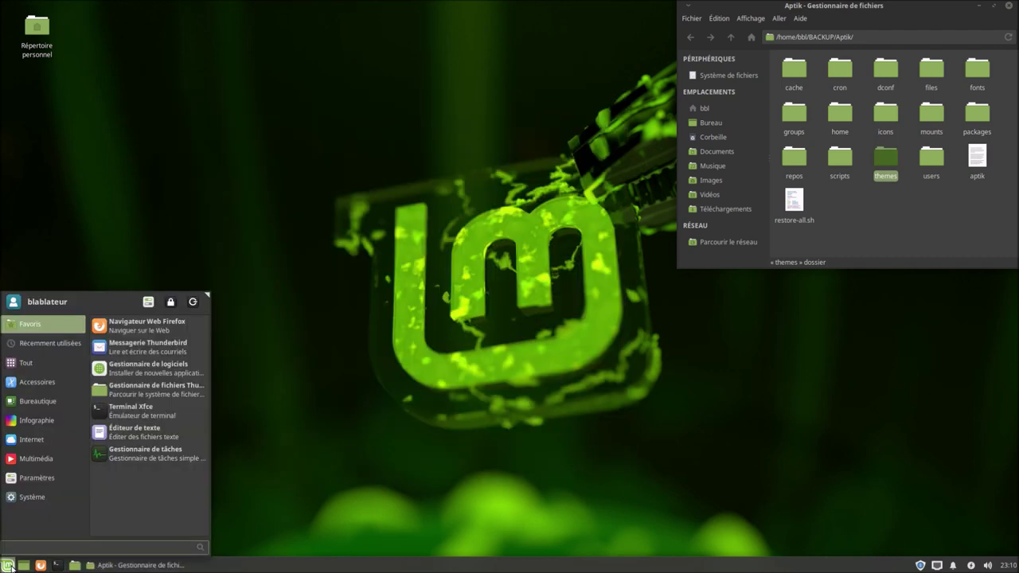
text(apti)
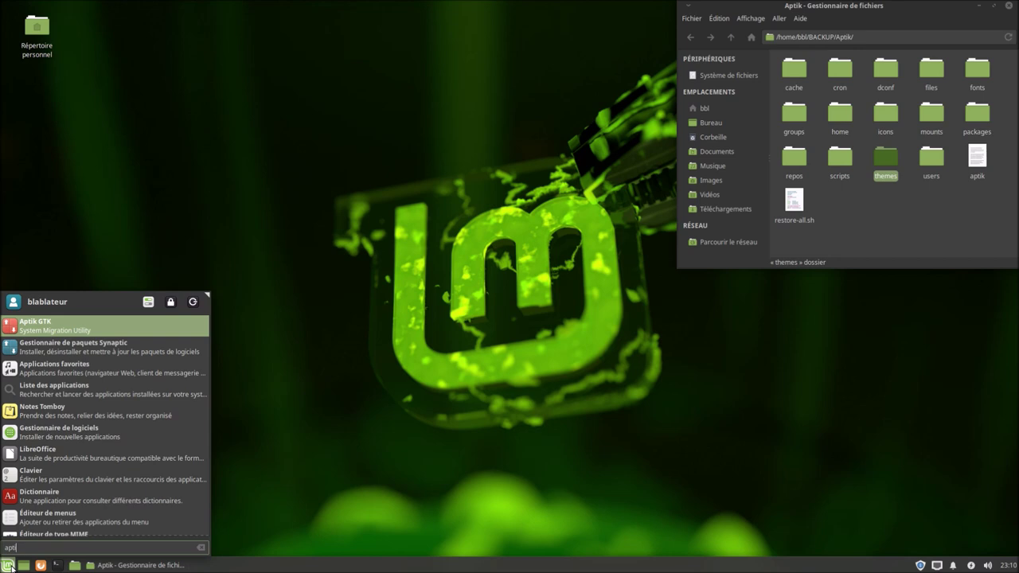
key(Return)
text(*****)
key(Return)
drag(432, 97, 290, 93)
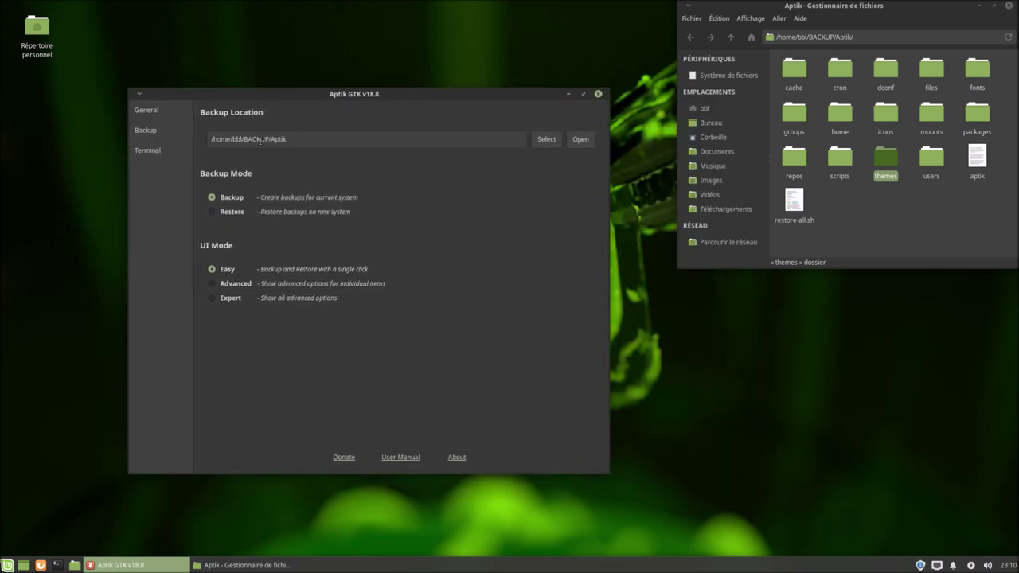
Switch the UI mode to Advanced and check which entries are selected in the Icons and Themes sections.
click(223, 288)
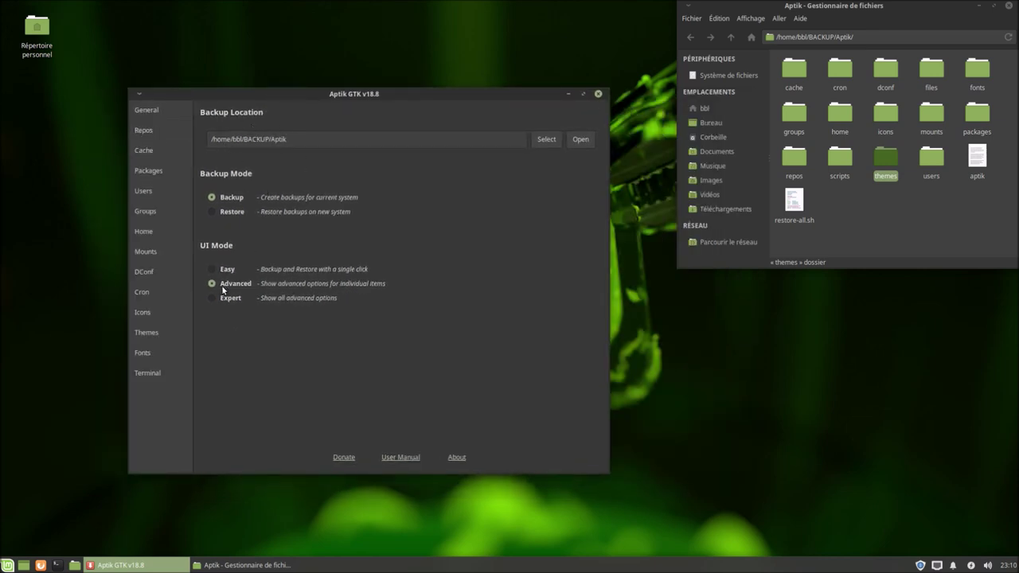
click(145, 312)
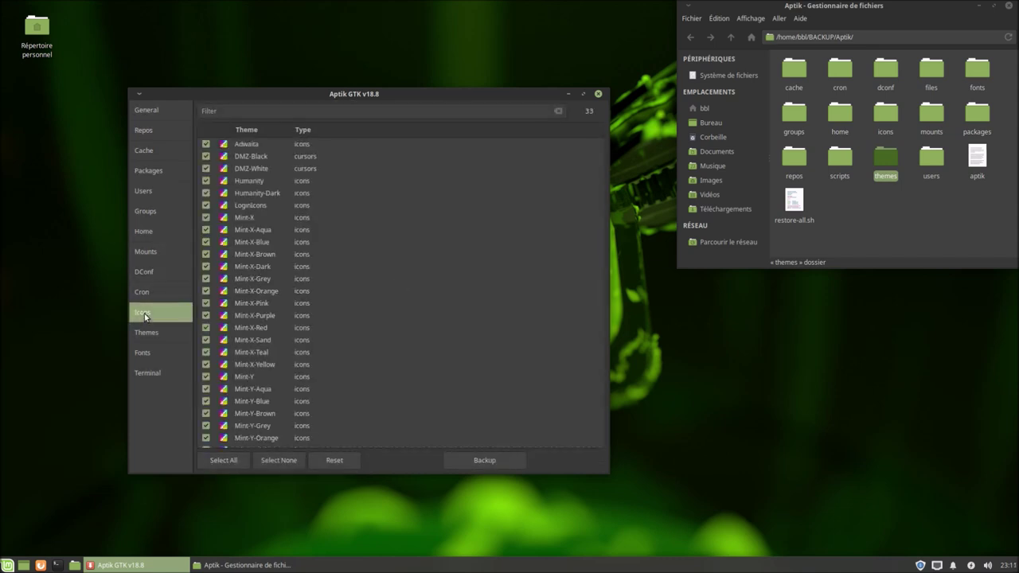
click(177, 333)
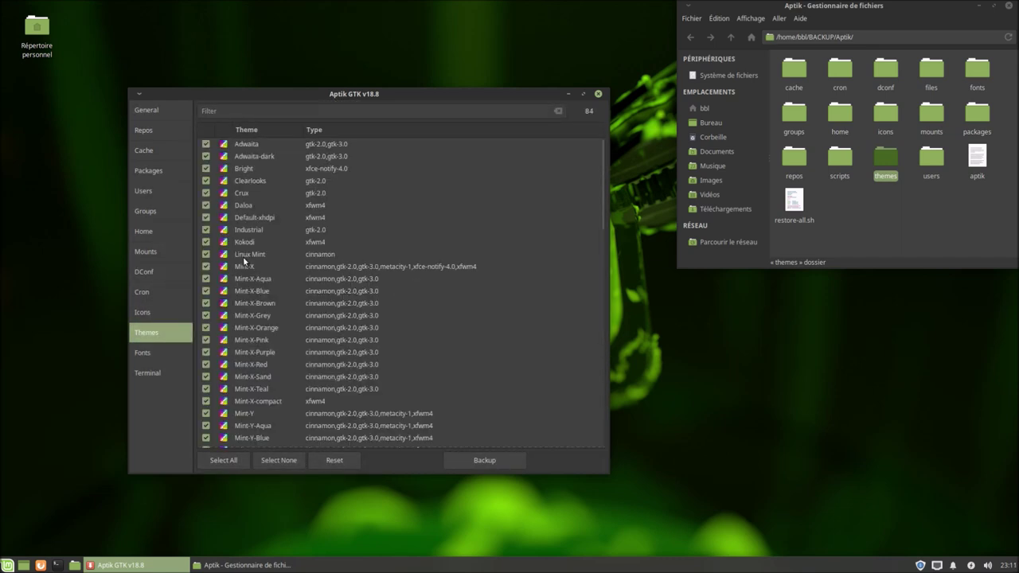
Set the UI mode back to Easy and run a backup of all items.
click(161, 111)
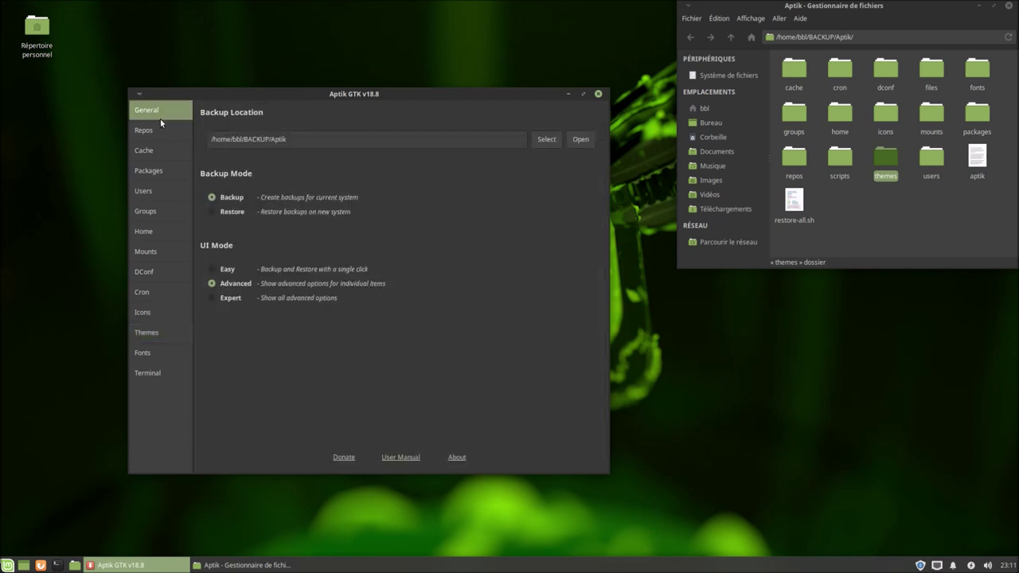
click(225, 271)
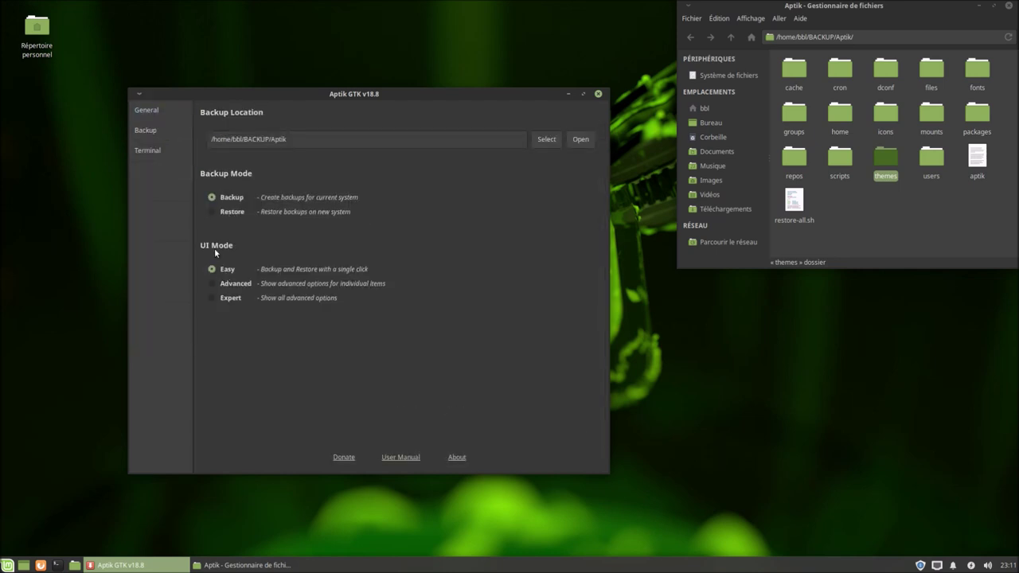
click(163, 131)
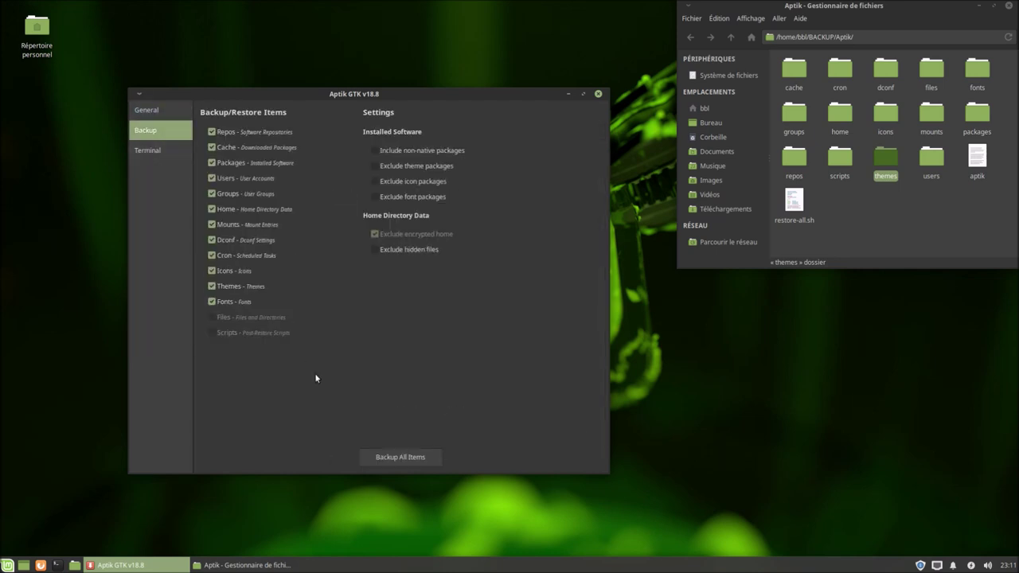
click(383, 456)
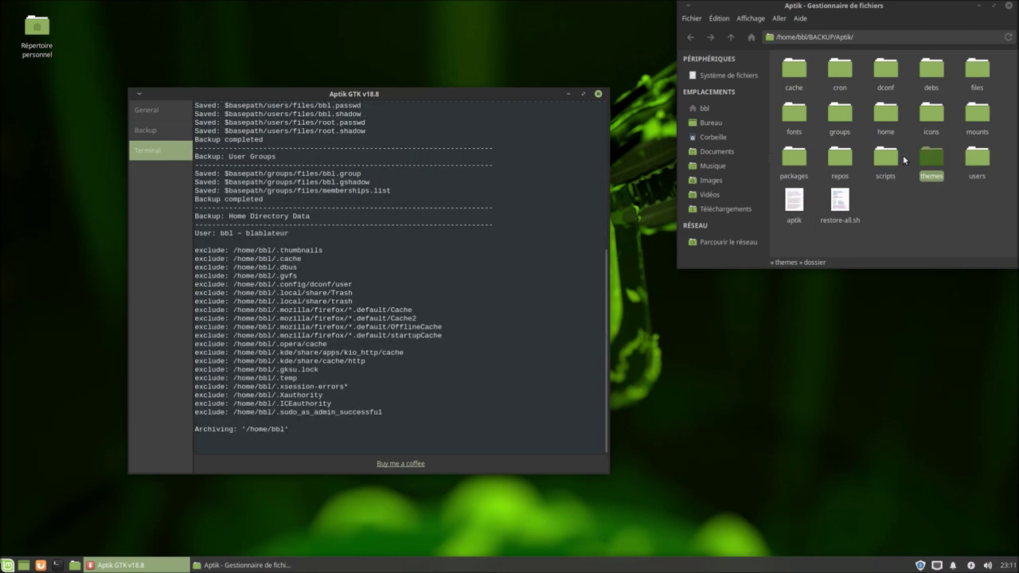
Inspect the archives in the files subfolder of the icons backup, then return to the Aptik folder.
double_click(931, 118)
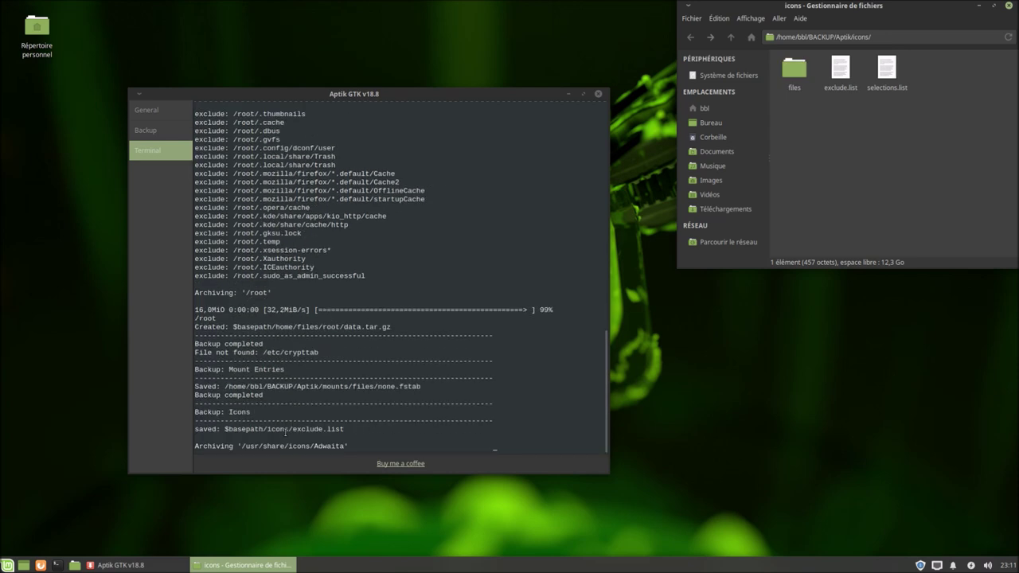
double_click(794, 73)
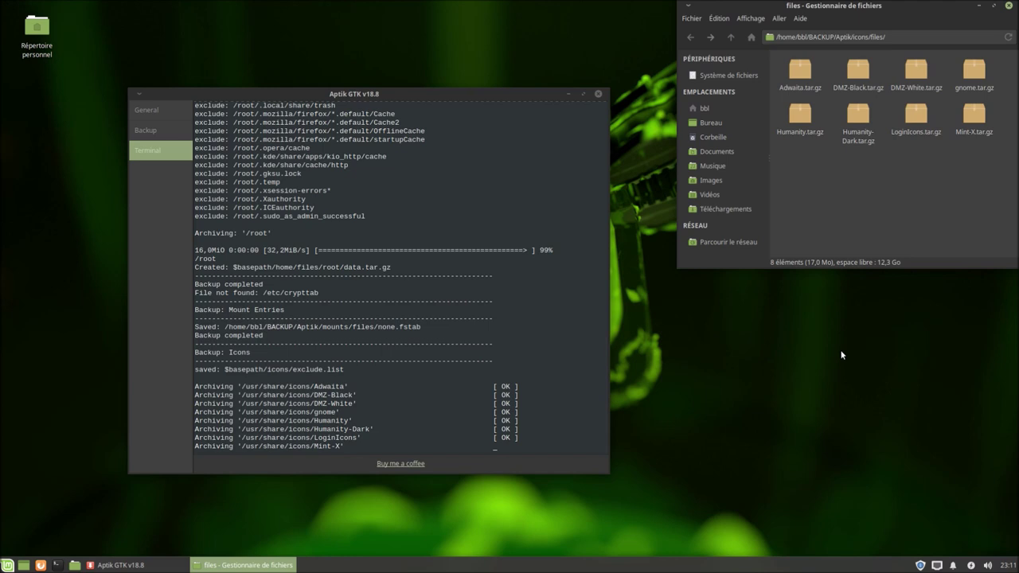
click(691, 37)
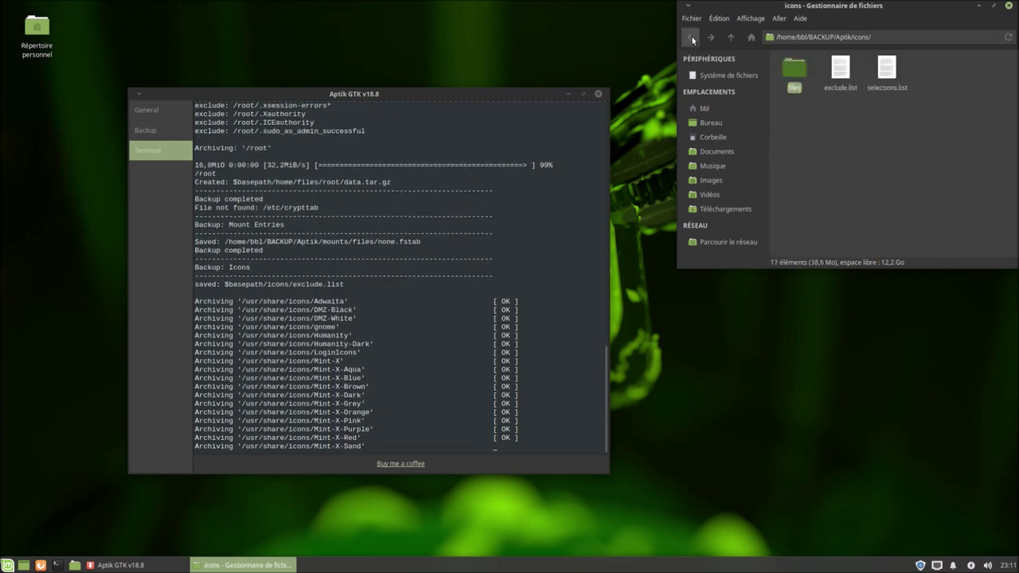
click(691, 37)
Examine the theme archives in the files subfolder of the themes backup, then return to the Aptik folder.
double_click(931, 157)
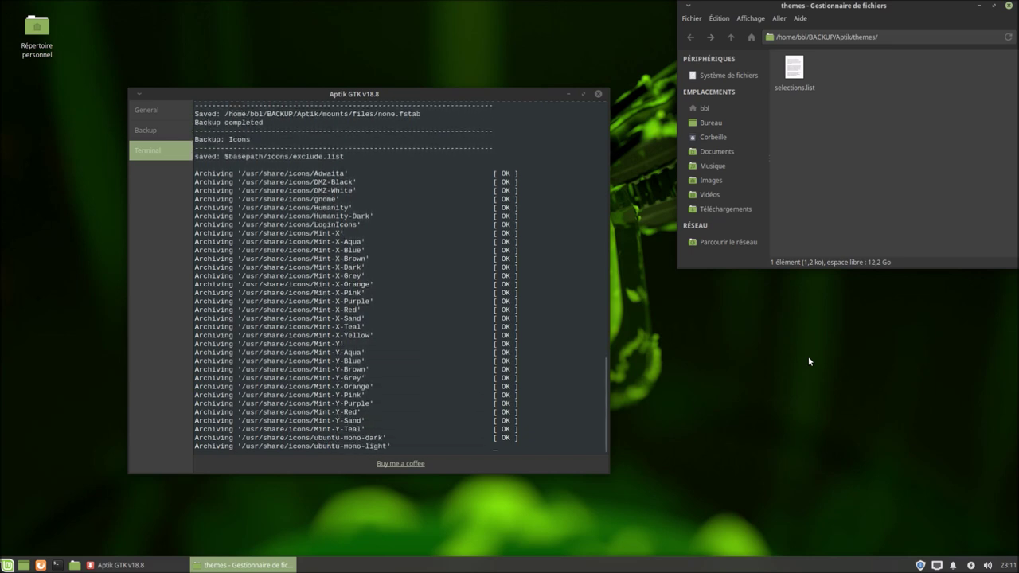
double_click(793, 68)
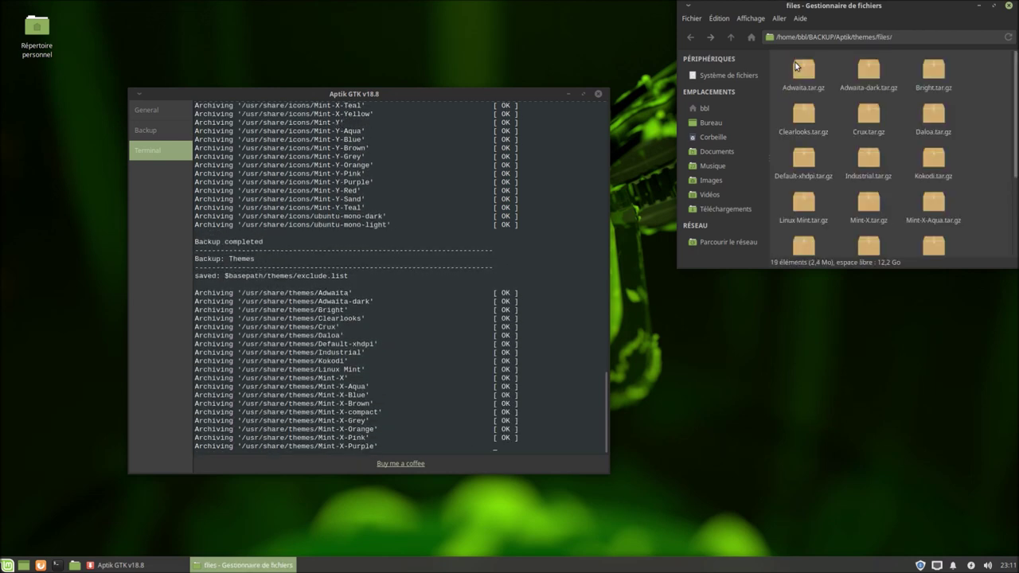
scroll(907, 158, down, 4)
scroll(904, 163, down, 3)
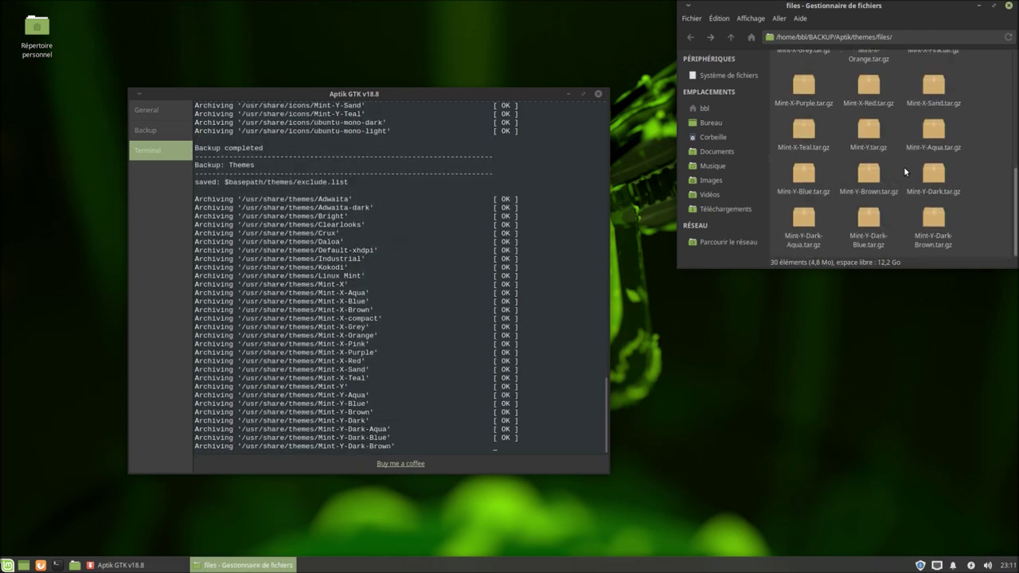
scroll(903, 166, down, 5)
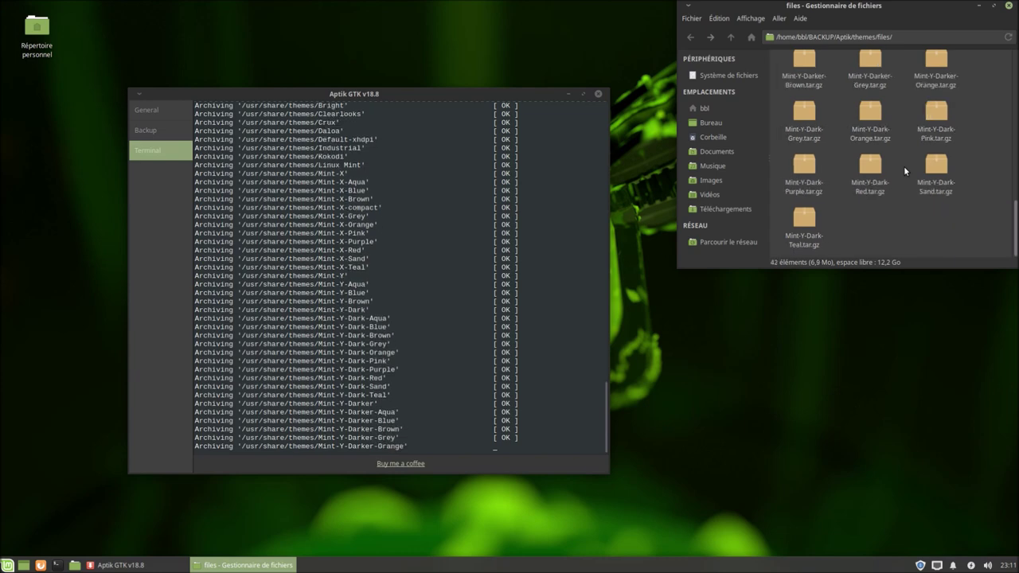
scroll(903, 166, down, 5)
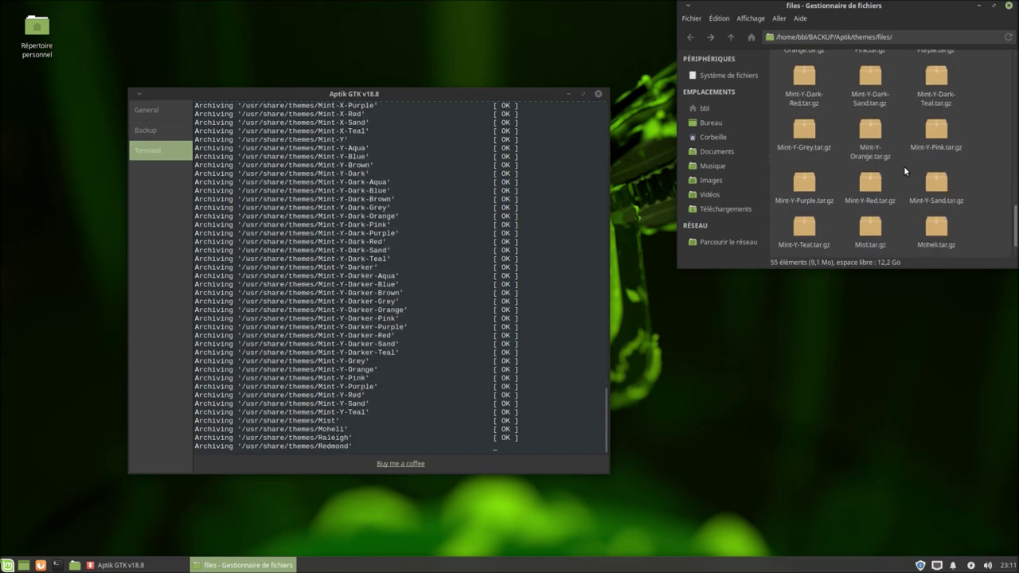
scroll(903, 163, down, 5)
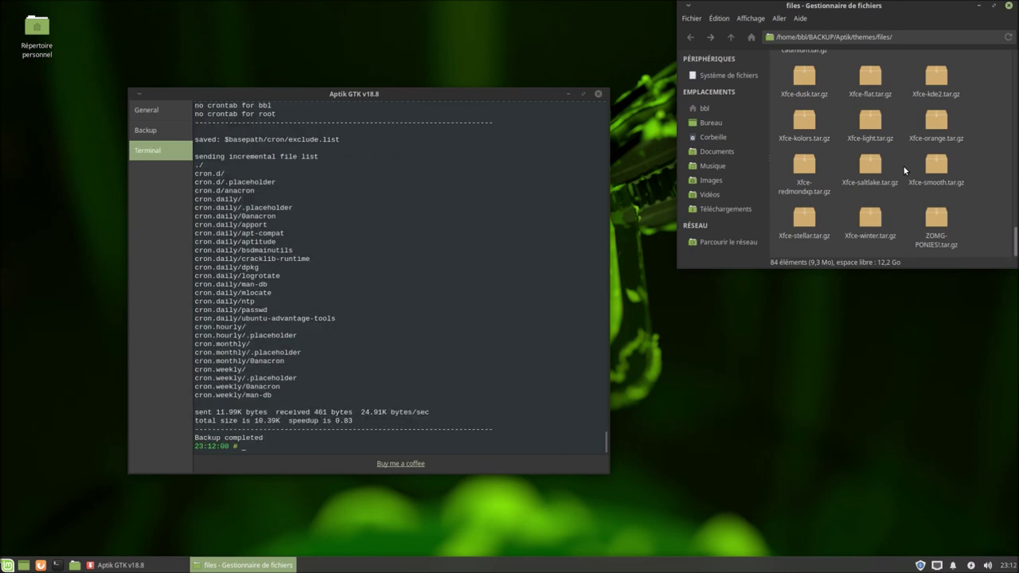
click(689, 39)
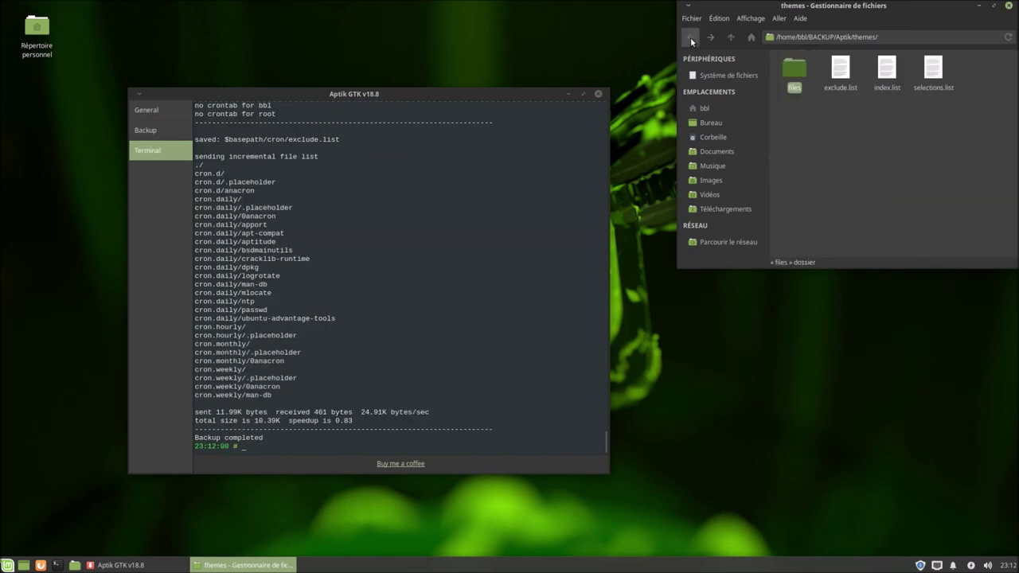
click(689, 37)
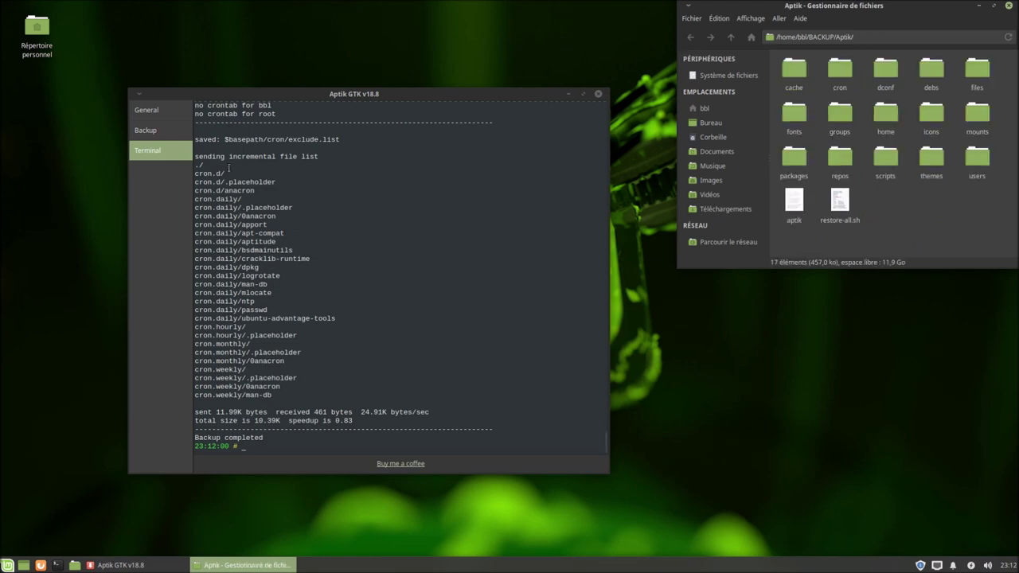
Switch the UI mode to Advanced and open the files subfolder of the fonts backup.
click(176, 112)
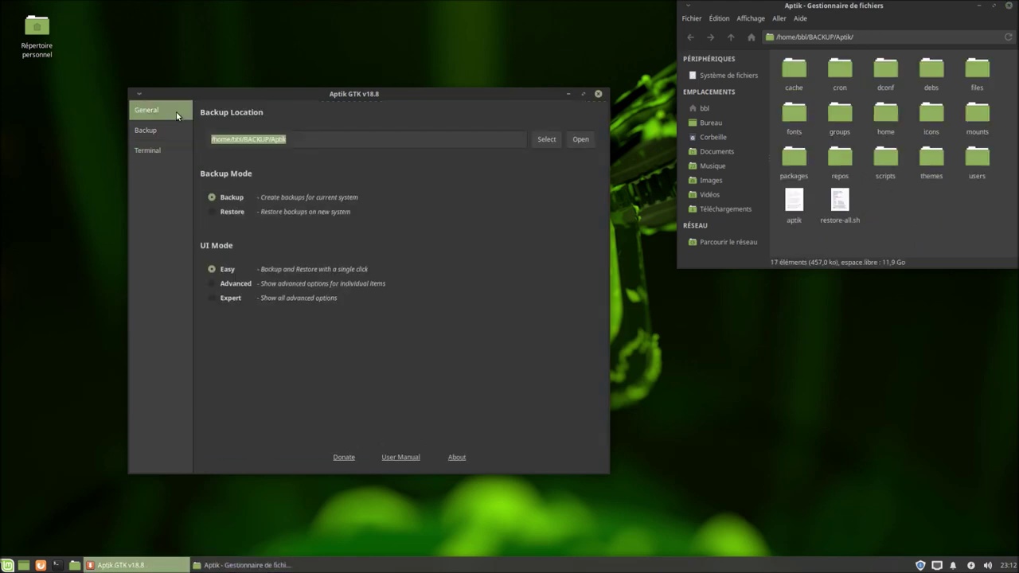
click(232, 284)
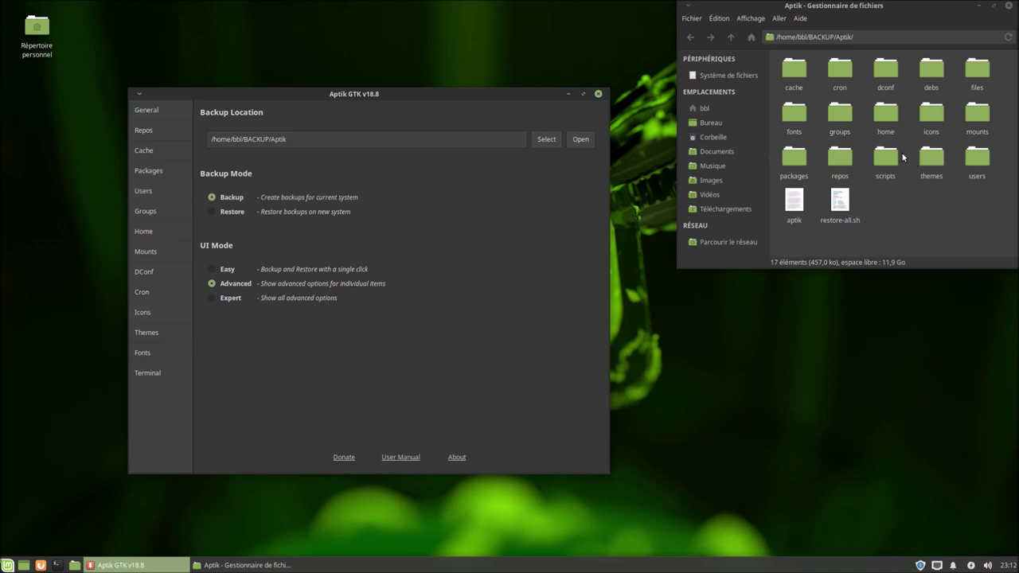
double_click(793, 116)
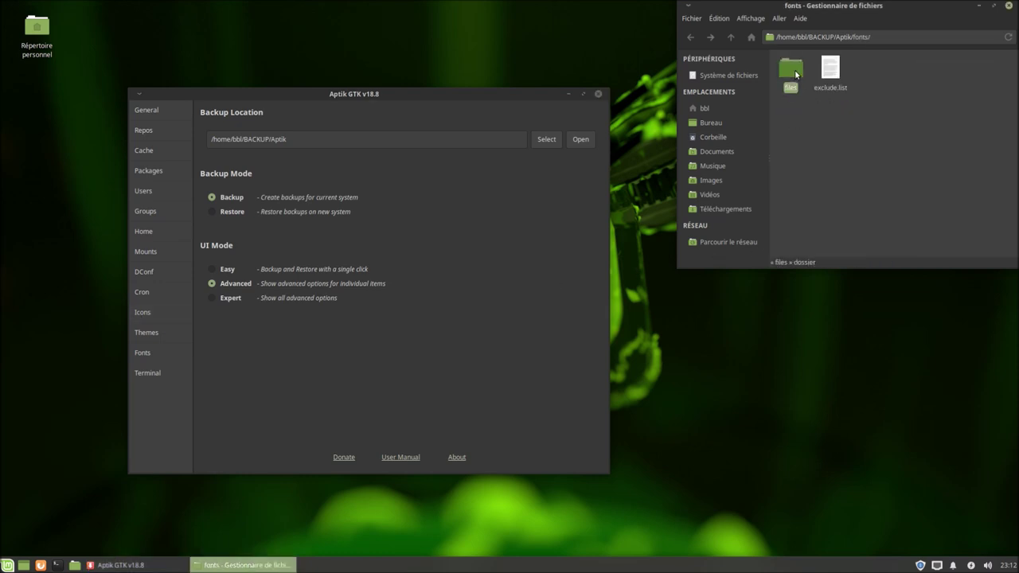
double_click(795, 70)
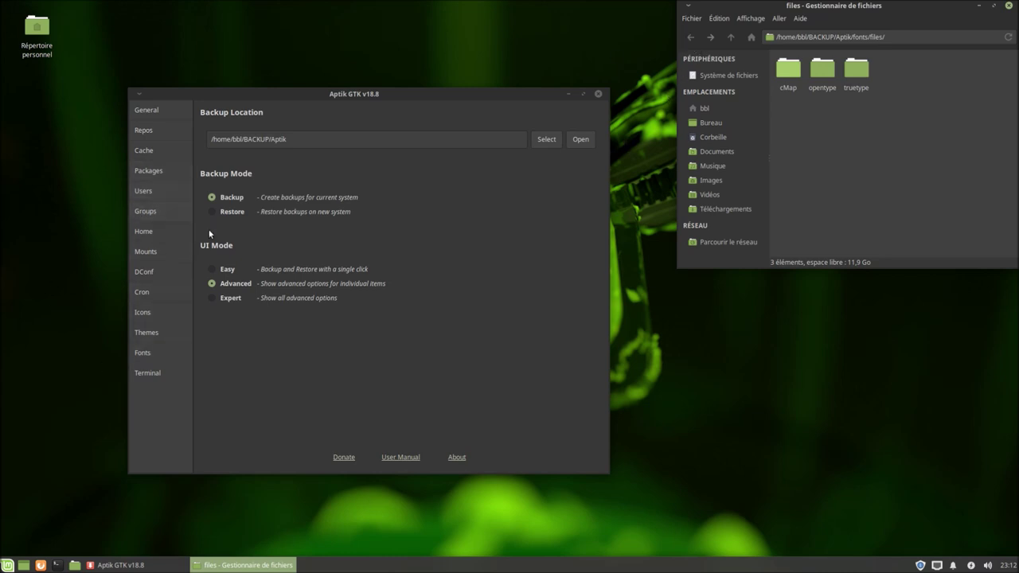
Set the UI mode to Expert and view the additional Files and Scripts sections.
click(150, 110)
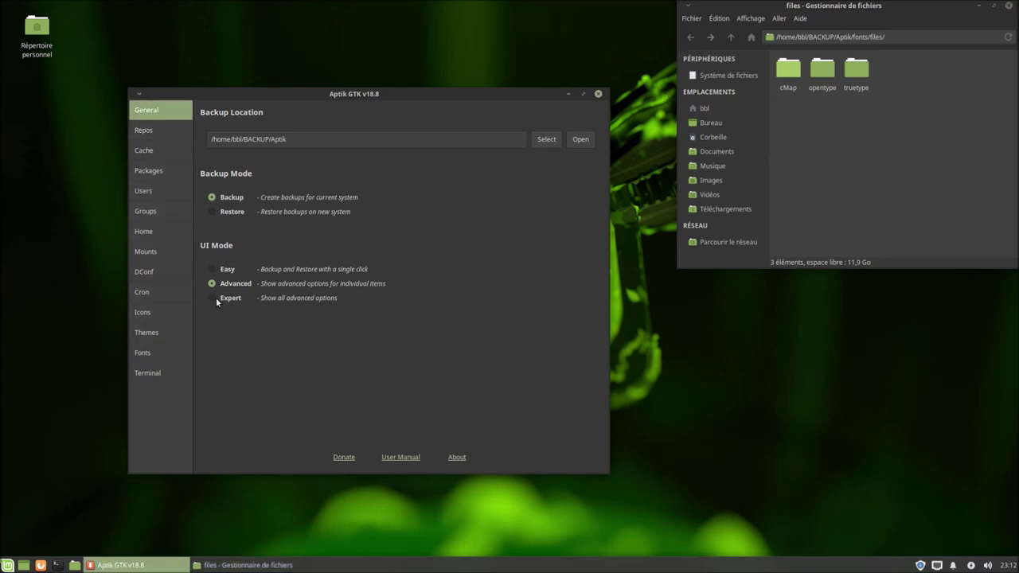
click(216, 297)
click(152, 377)
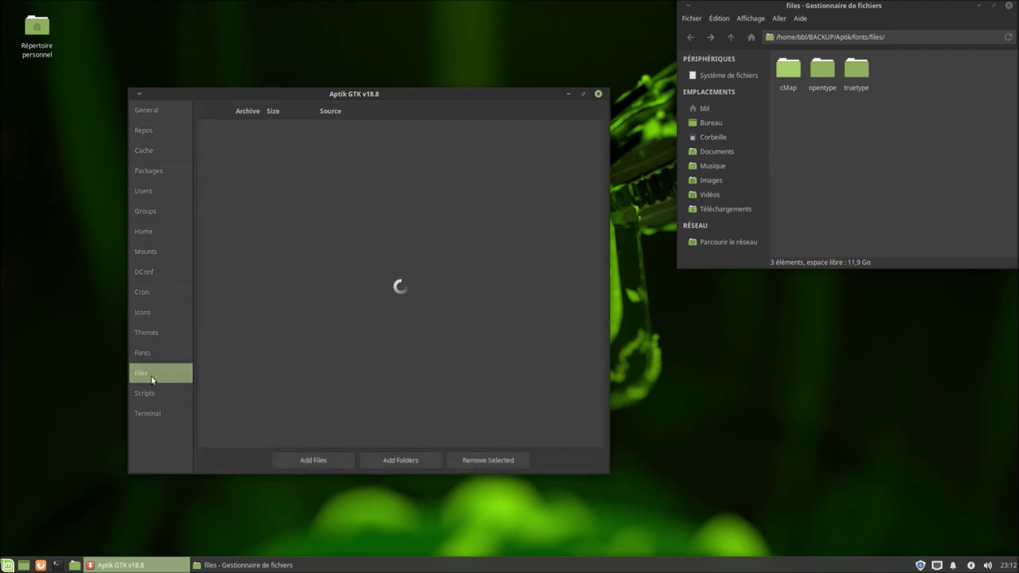
click(153, 391)
click(155, 376)
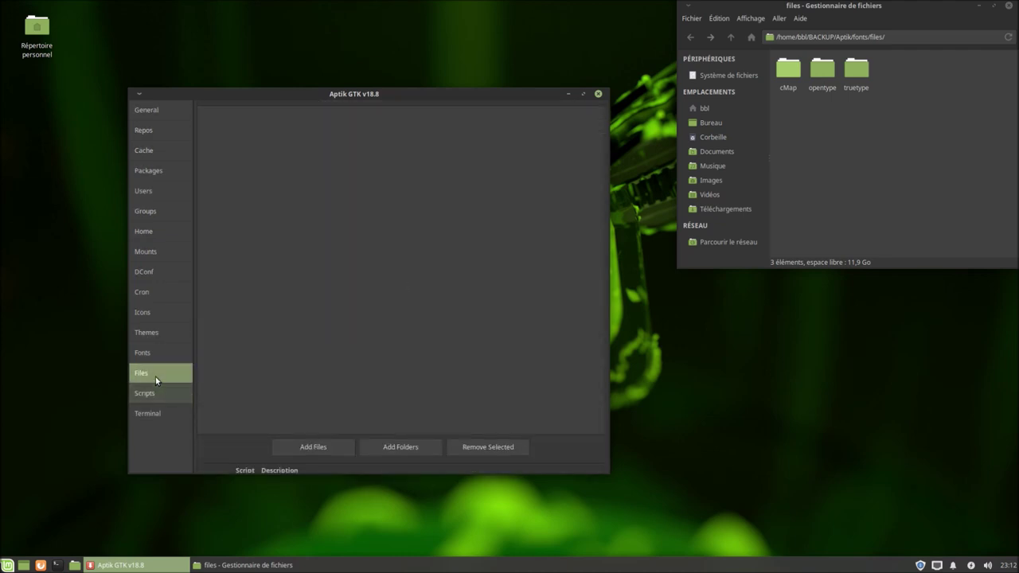
Check the Add Files and Add Folders choosers of the Files section, cancelling each without adding anything.
click(312, 461)
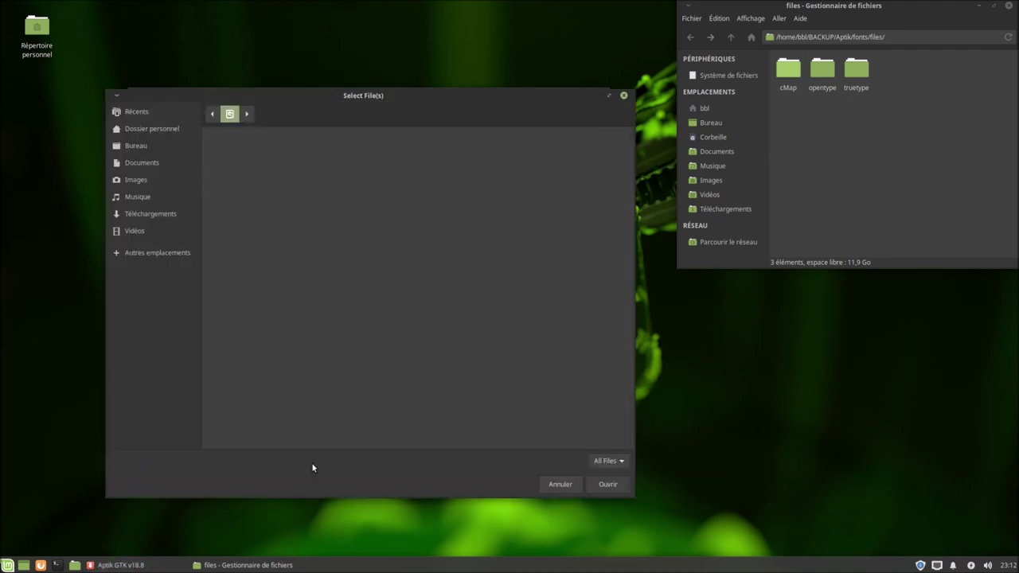
click(559, 484)
click(417, 462)
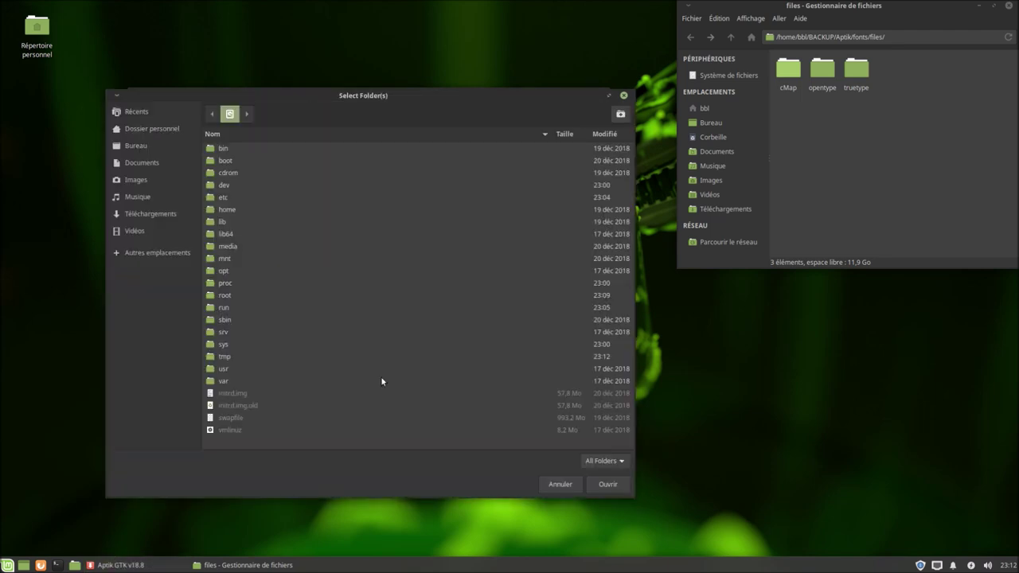
click(562, 485)
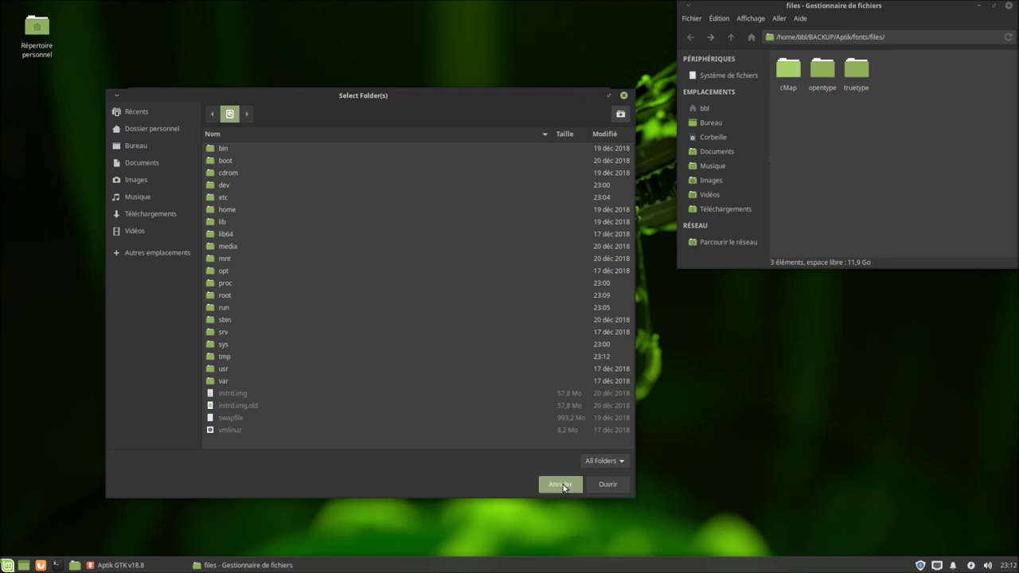
click(558, 485)
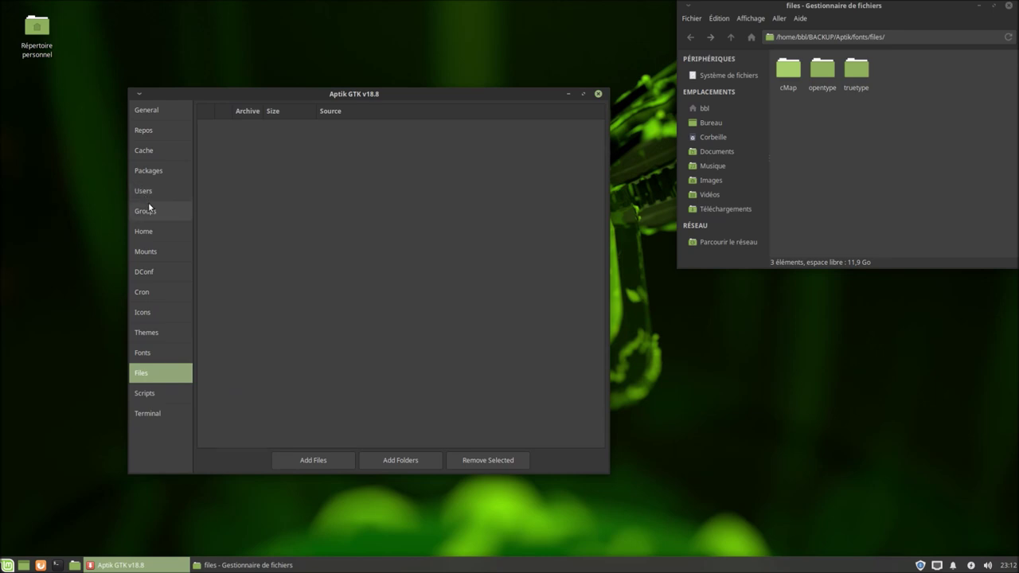
View the Repos, Cache and Packages sections in Expert mode, and return the file manager to the Aptik folder.
click(144, 150)
click(149, 132)
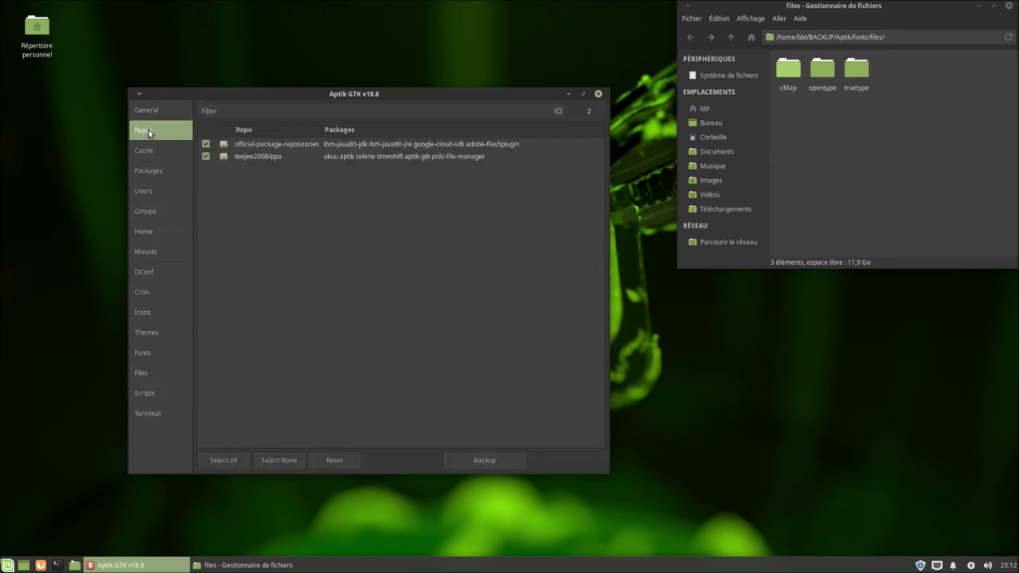
click(143, 152)
click(146, 171)
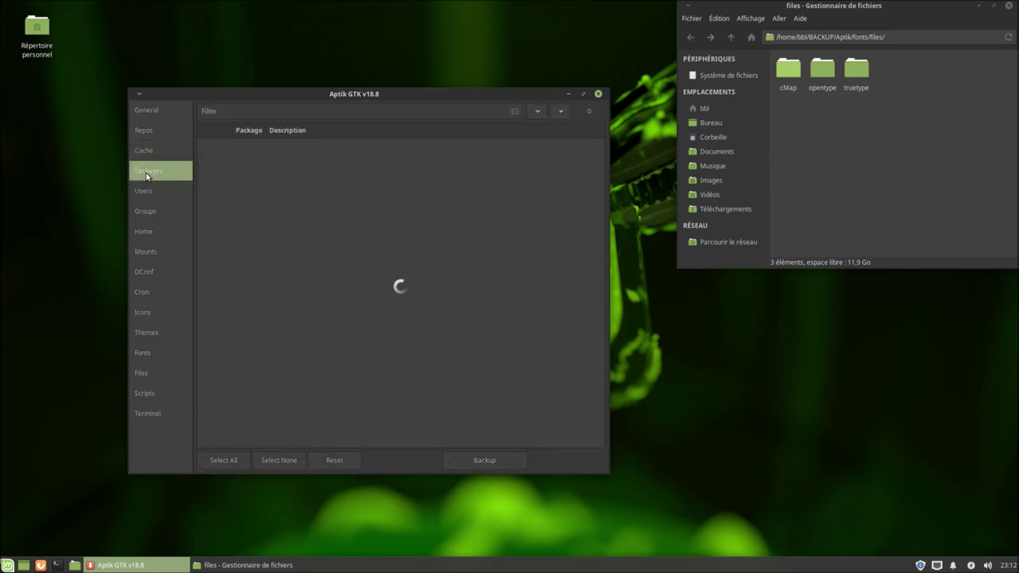
click(695, 38)
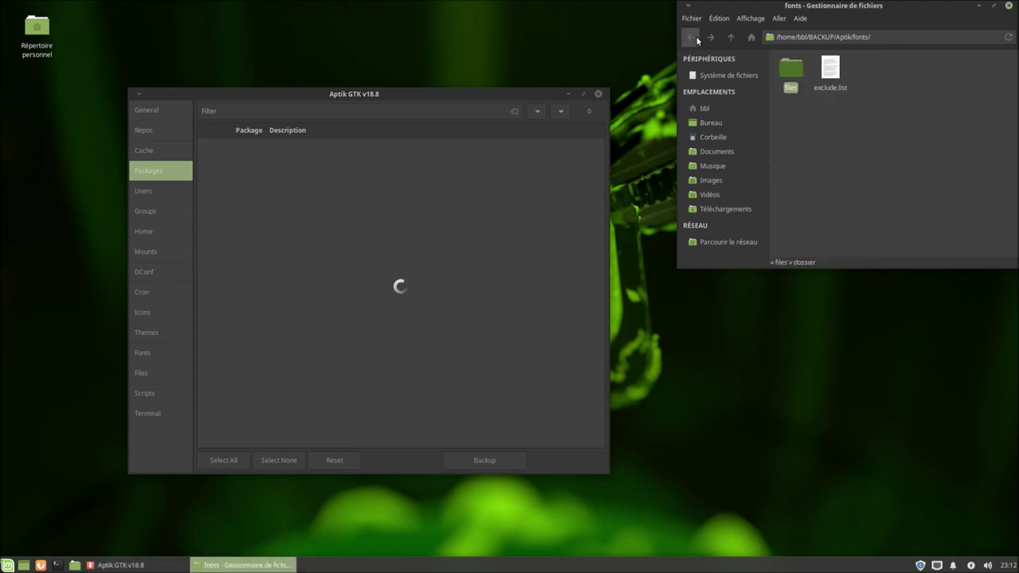
click(696, 38)
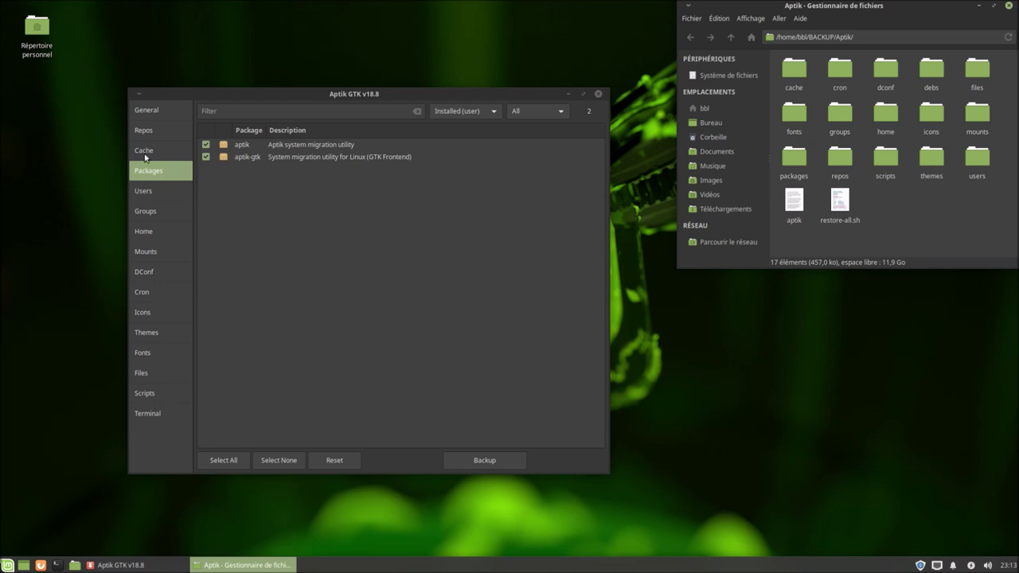
Review the backup entries in the Users, Groups, Home, Mounts, DConf and Cron sections.
click(152, 193)
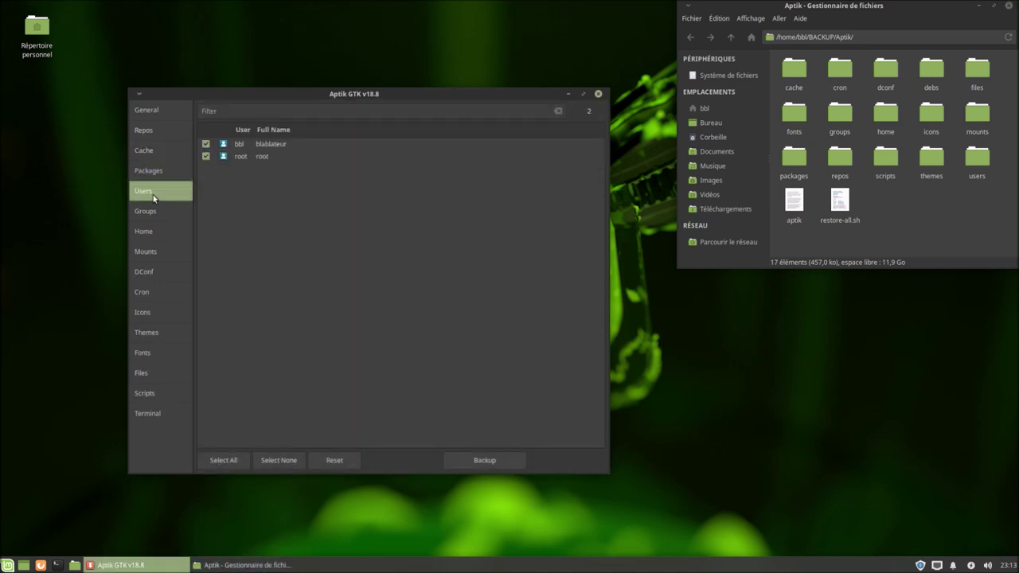
click(155, 213)
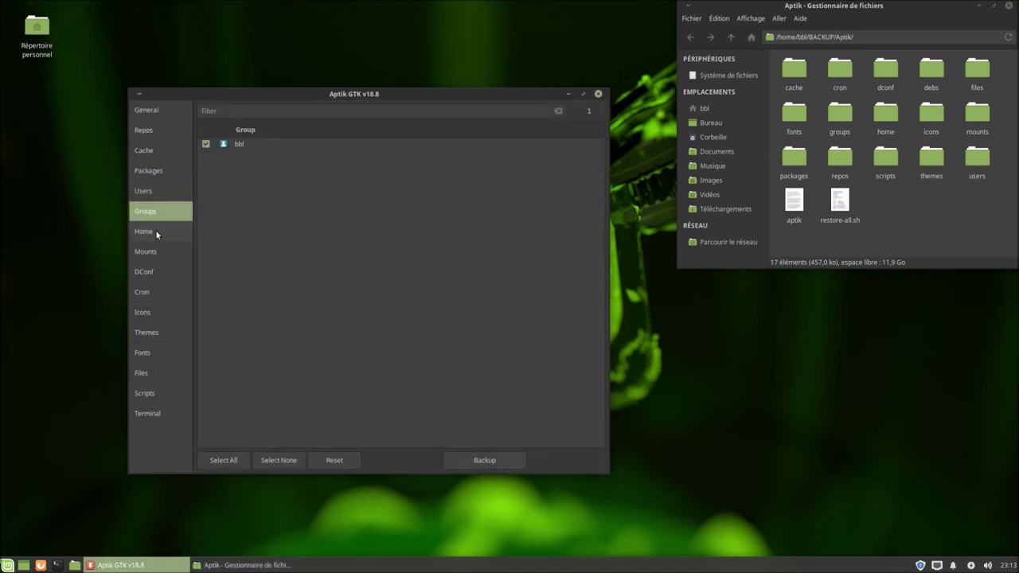
click(156, 232)
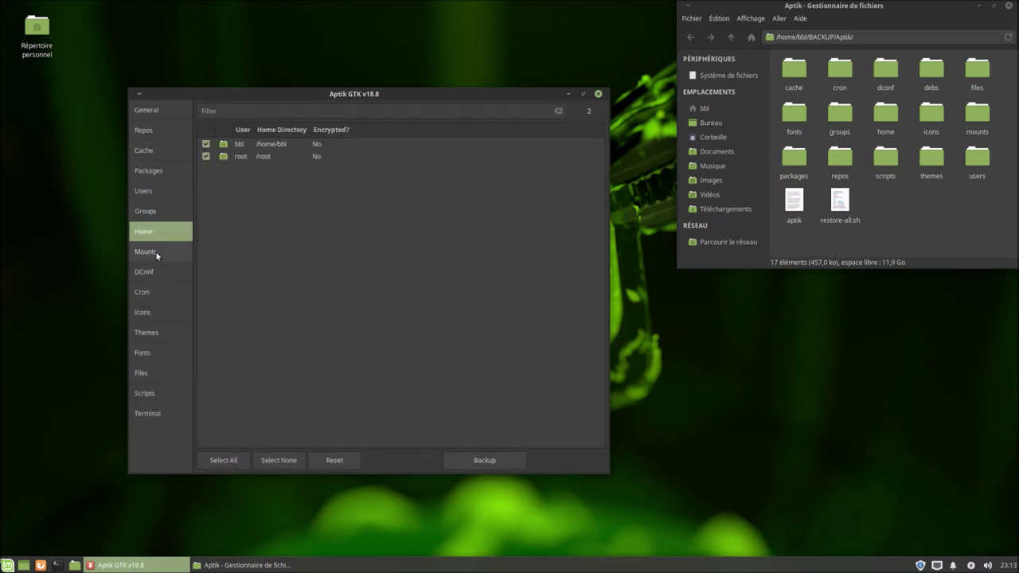
click(156, 253)
click(152, 274)
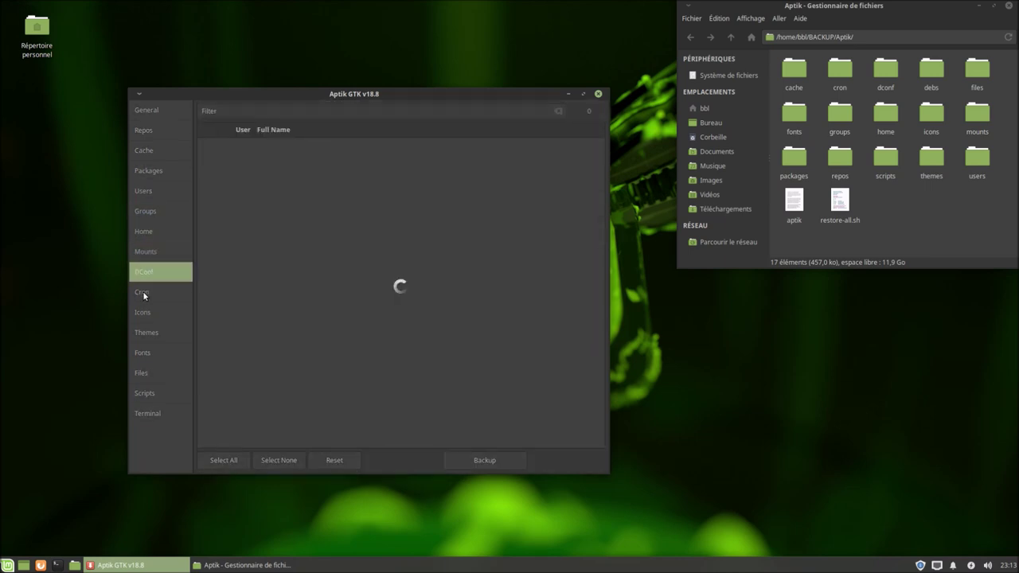
click(142, 292)
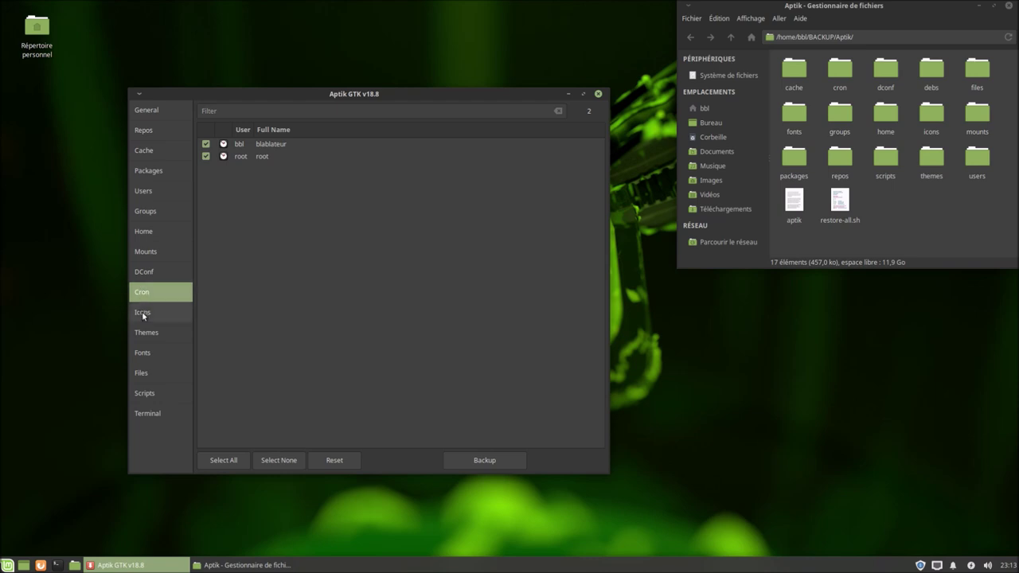
Look over the Repos section, then filter the Packages list by Installed (icons), Installed (themes) and Installed (fonts) to view each category.
click(154, 131)
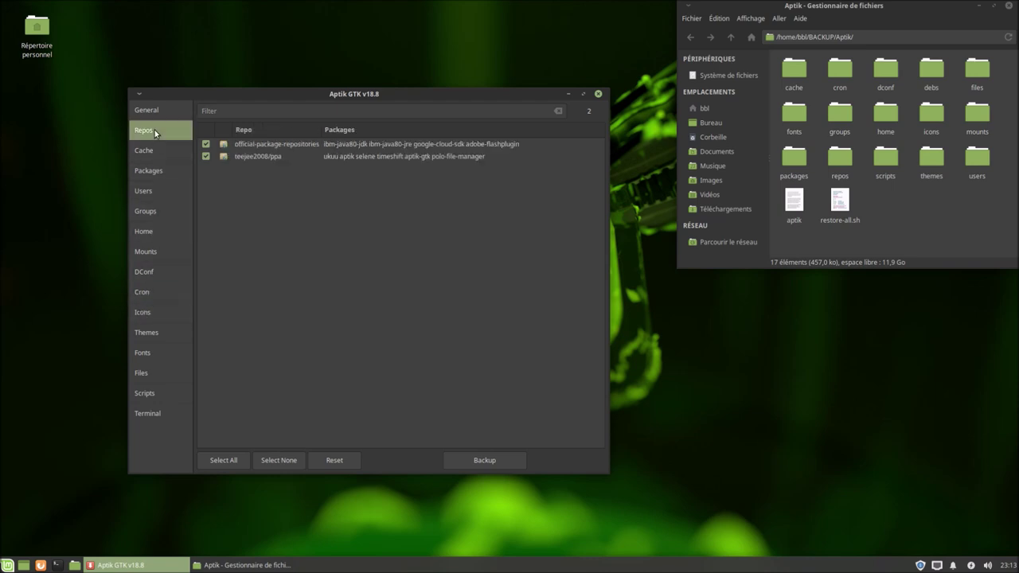
click(155, 172)
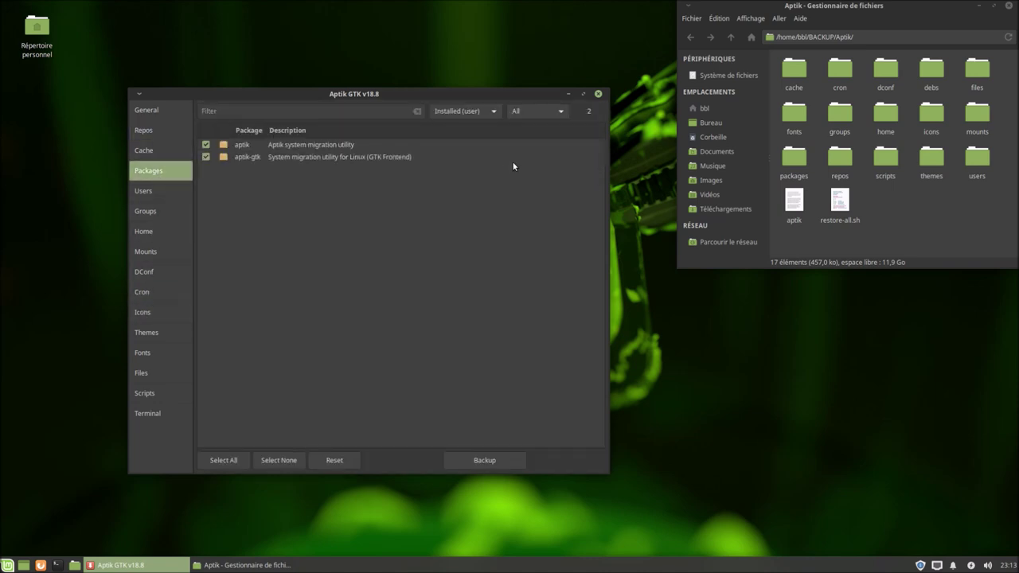
click(492, 112)
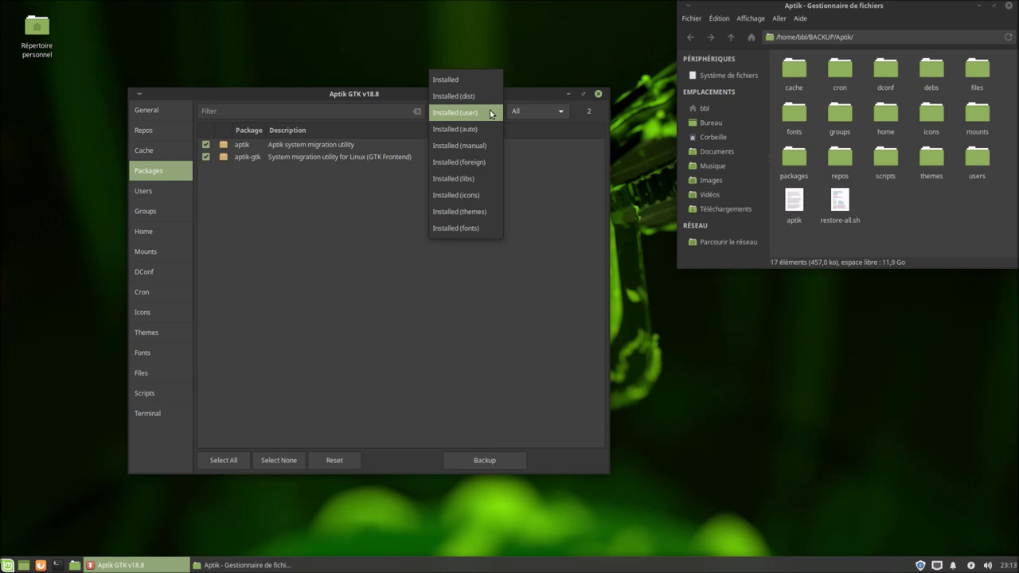
click(463, 196)
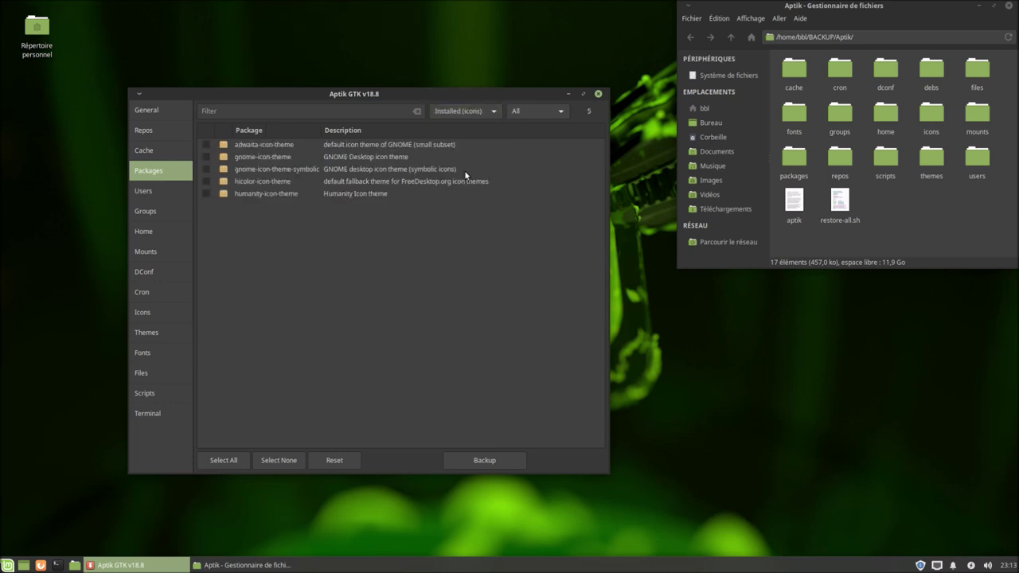
click(466, 114)
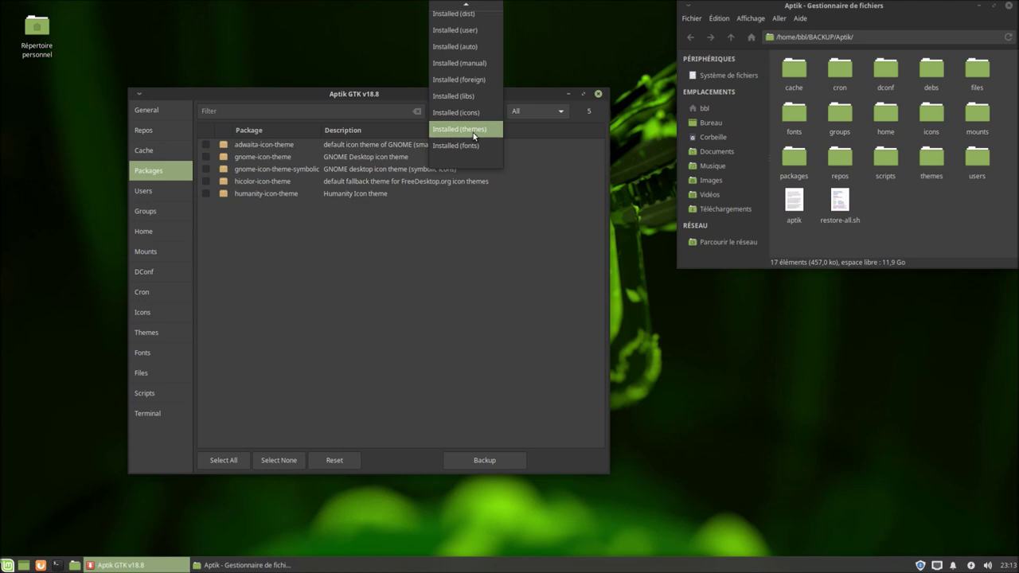
click(473, 132)
click(474, 111)
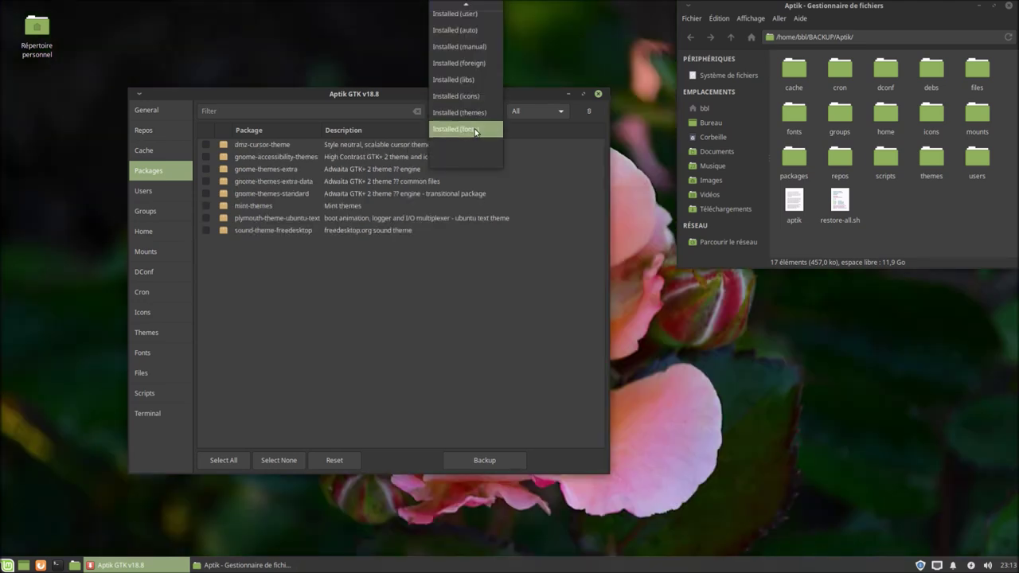
click(474, 131)
Select all packages under the Installed (icons) filter, then all packages under the Installed (themes) filter.
click(474, 112)
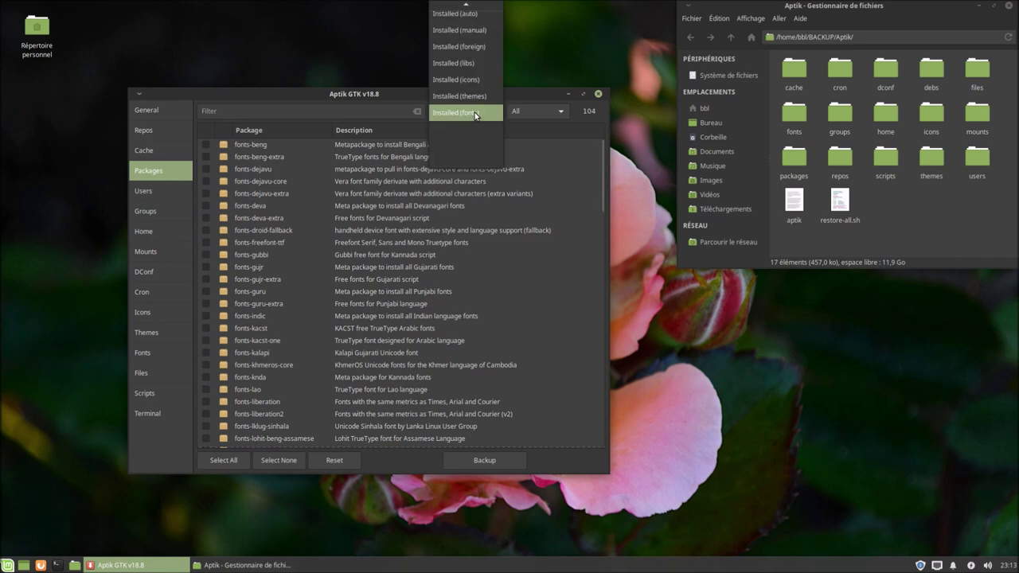
click(468, 81)
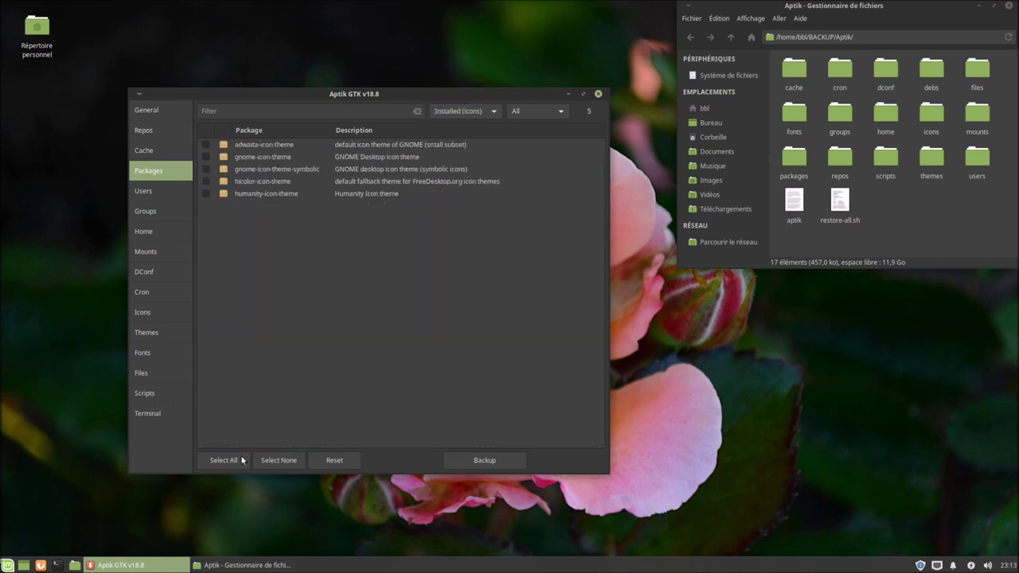
click(236, 460)
click(494, 111)
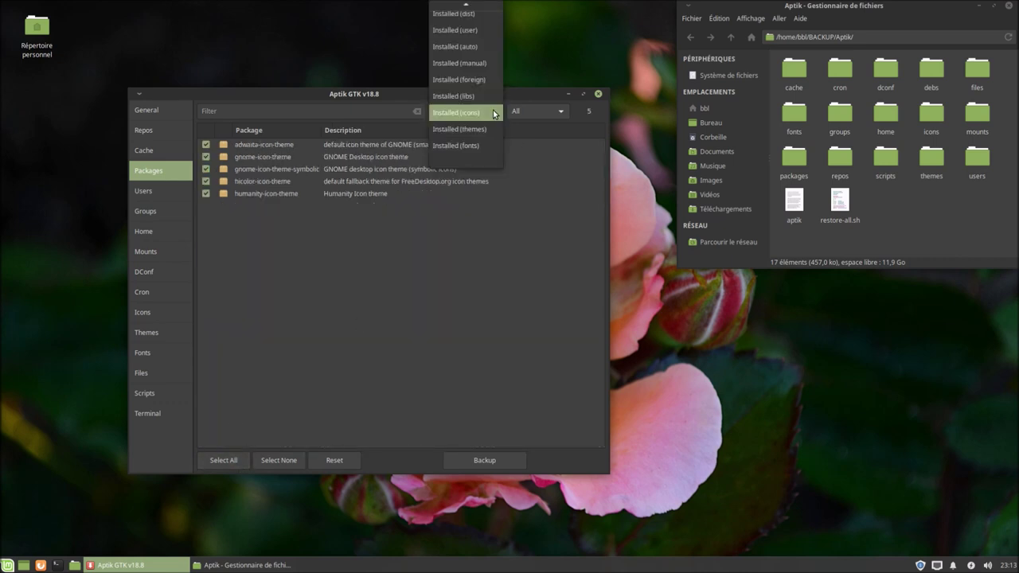
click(493, 129)
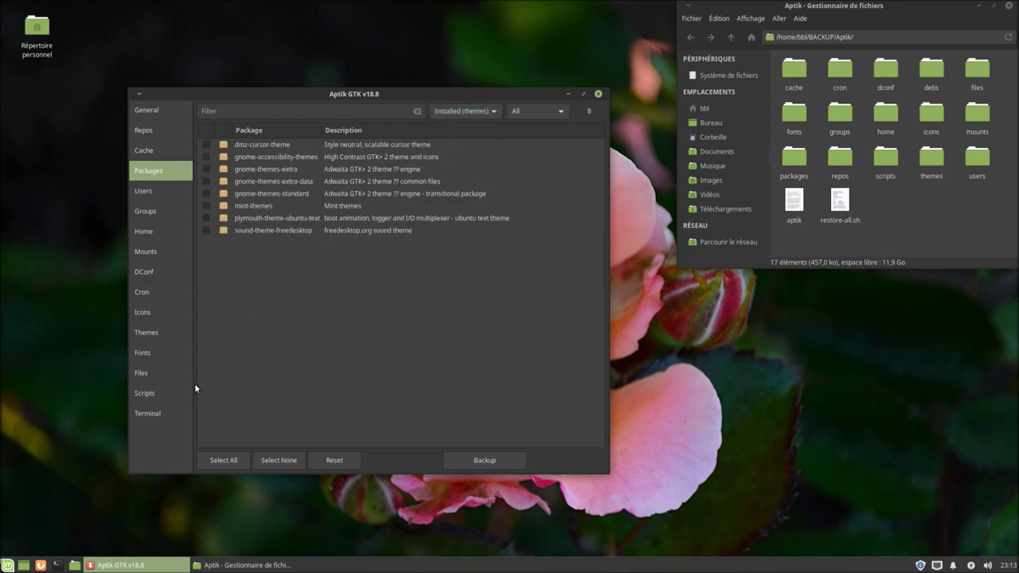
click(219, 459)
Filter the package list by Installed (fonts) and select all the font packages.
click(487, 111)
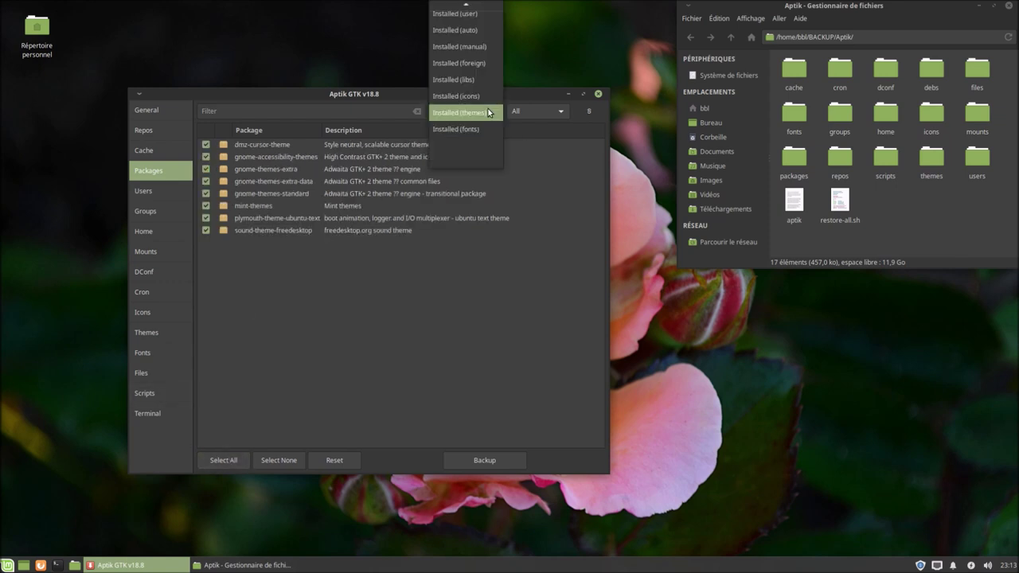
click(478, 127)
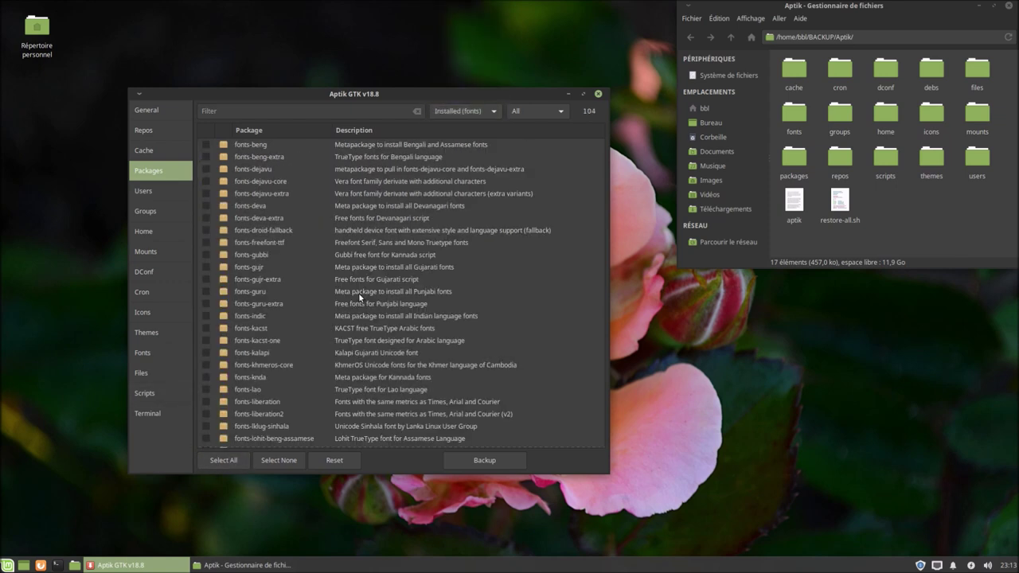
click(230, 460)
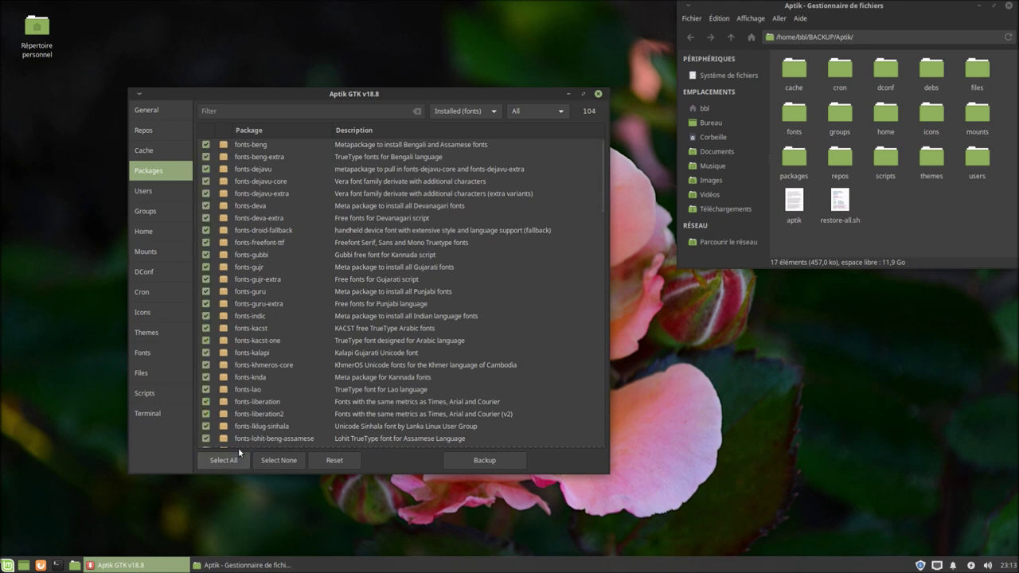
Set the UI mode to Easy and view the backup items and settings.
click(157, 110)
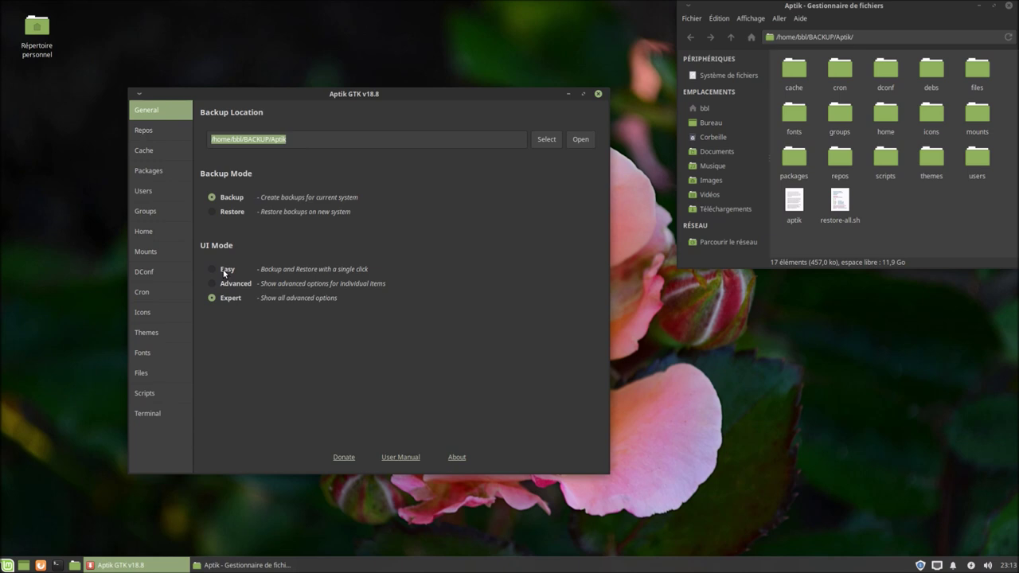
click(224, 271)
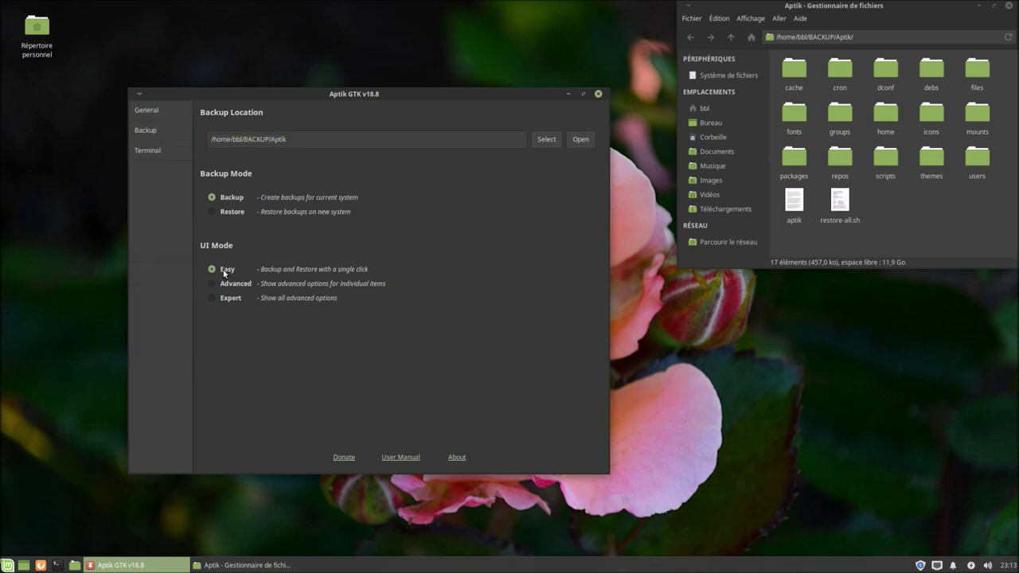
click(172, 136)
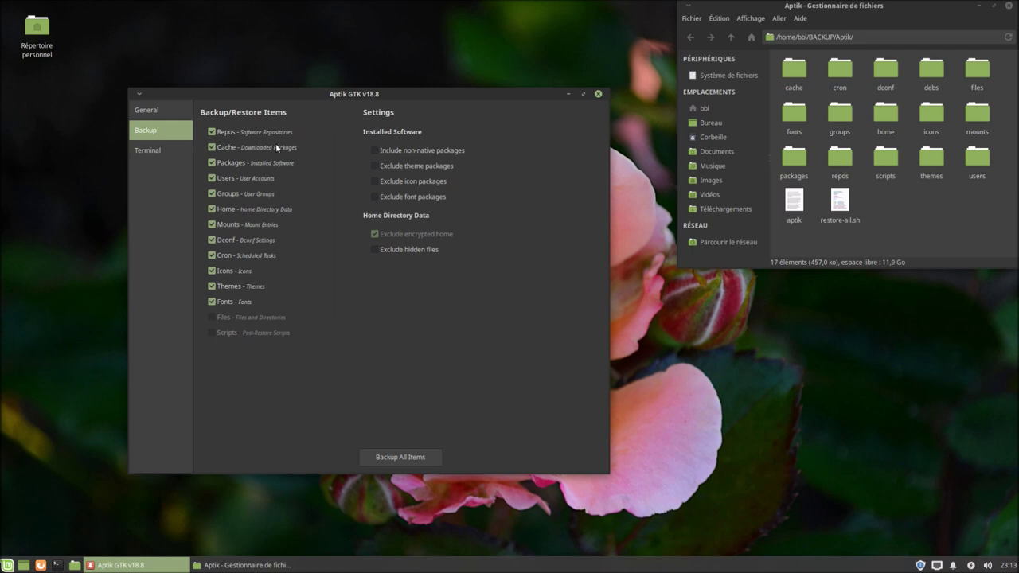
Switch the UI mode to Advanced to check the selected packages, then set it back to Easy.
click(176, 116)
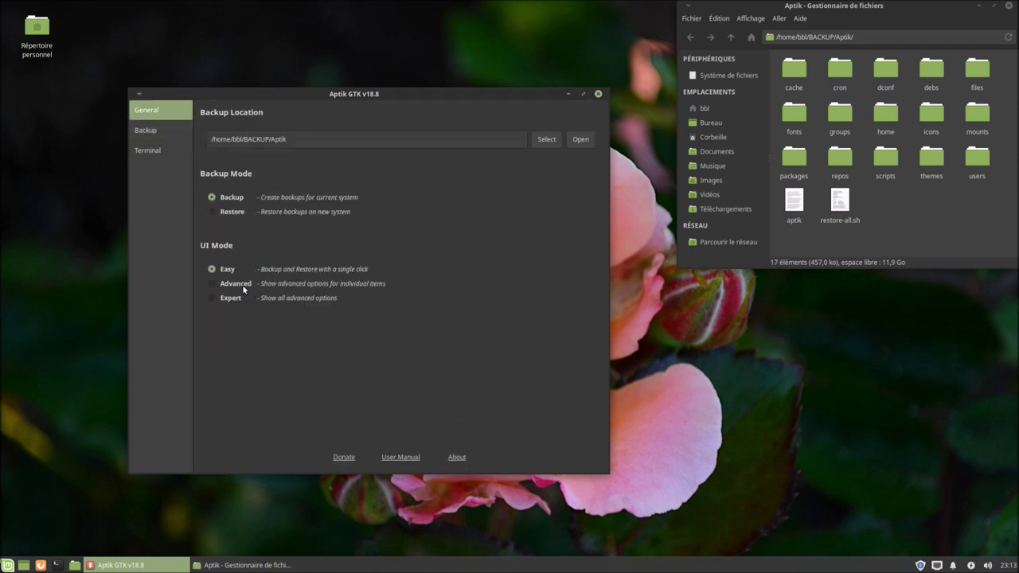
click(238, 286)
click(148, 171)
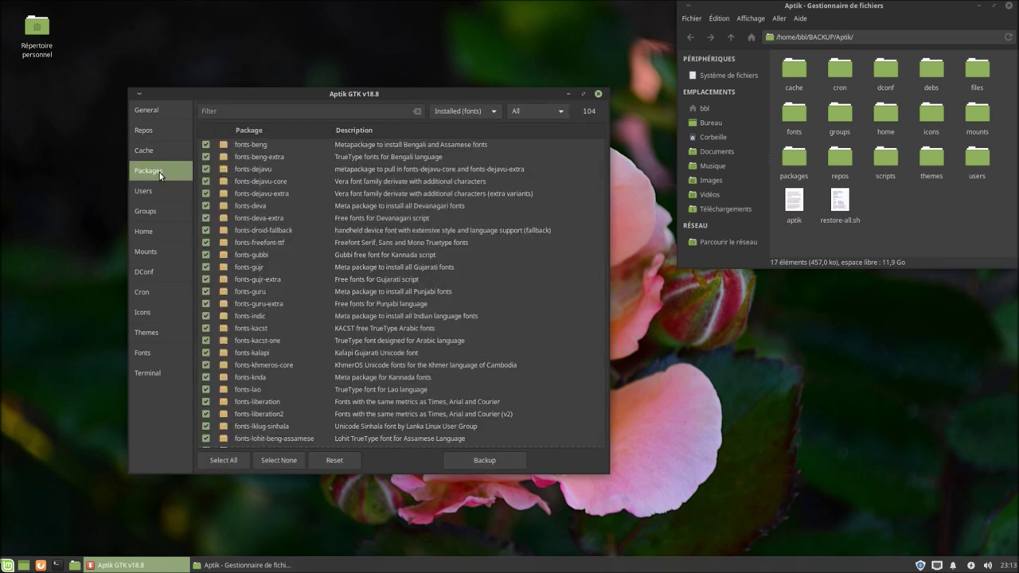
click(168, 112)
click(227, 269)
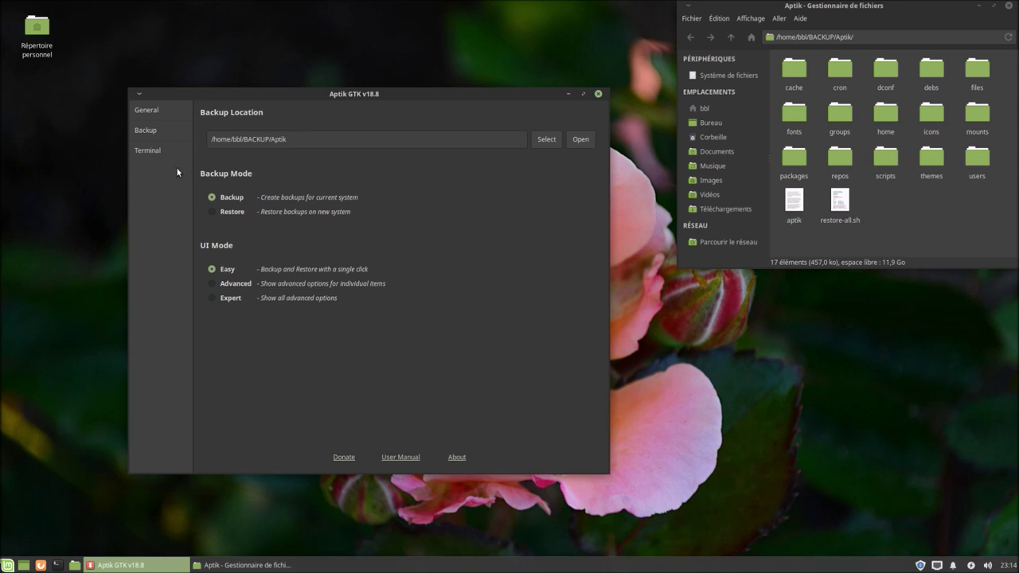
Deselect every backup item except Packages, including Repos, Home, Dconf, Themes and Fonts, and run the backup.
click(165, 130)
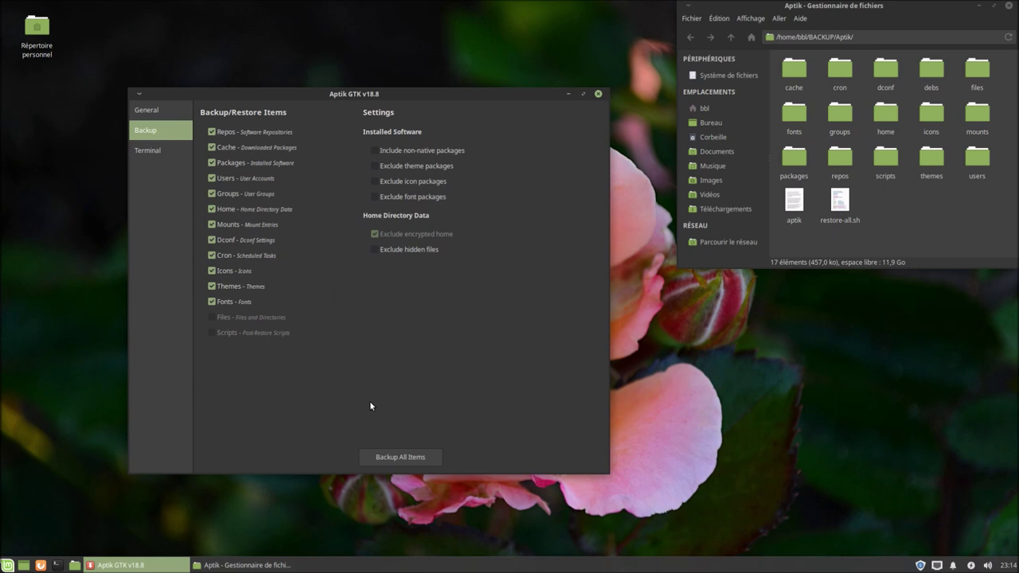
click(211, 132)
click(212, 148)
click(211, 178)
click(212, 193)
click(212, 209)
click(211, 224)
click(211, 255)
click(212, 270)
click(211, 285)
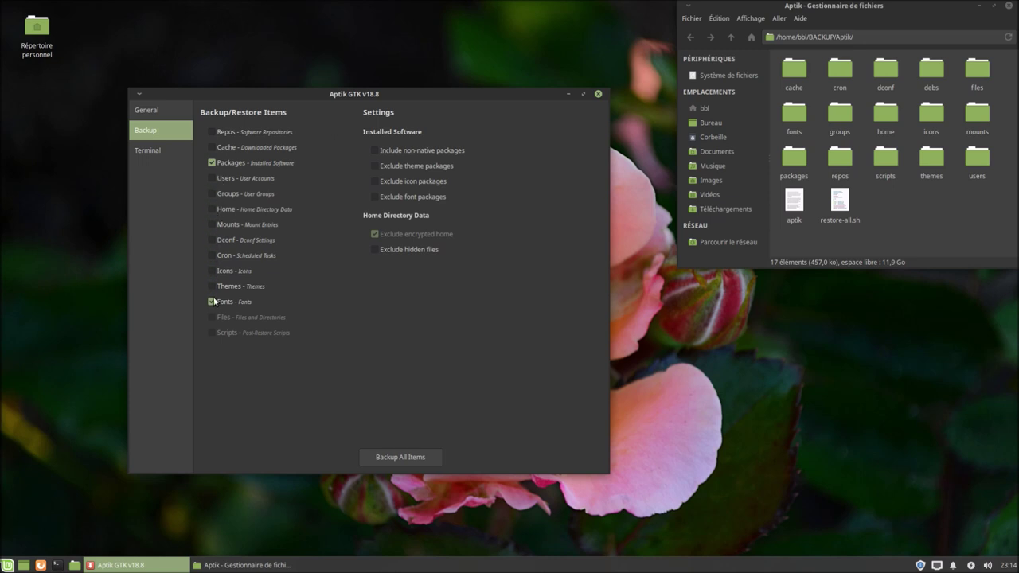
click(400, 456)
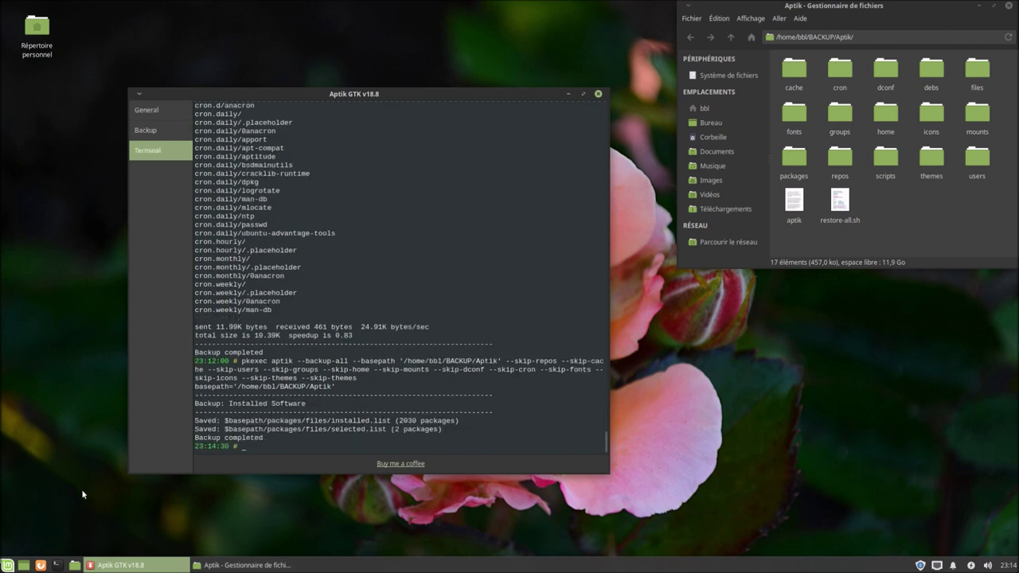
Set the backup mode to Restore with the Easy UI mode and view the items that can be restored.
mouse_move(194, 93)
mouse_down()
mouse_move(176, 74)
mouse_move(201, 87)
mouse_up()
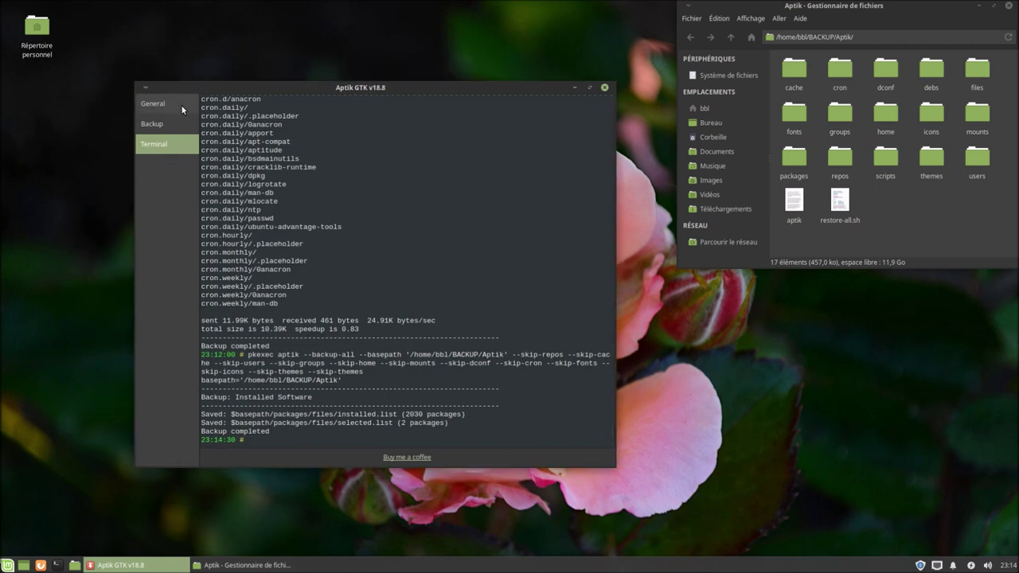
click(182, 108)
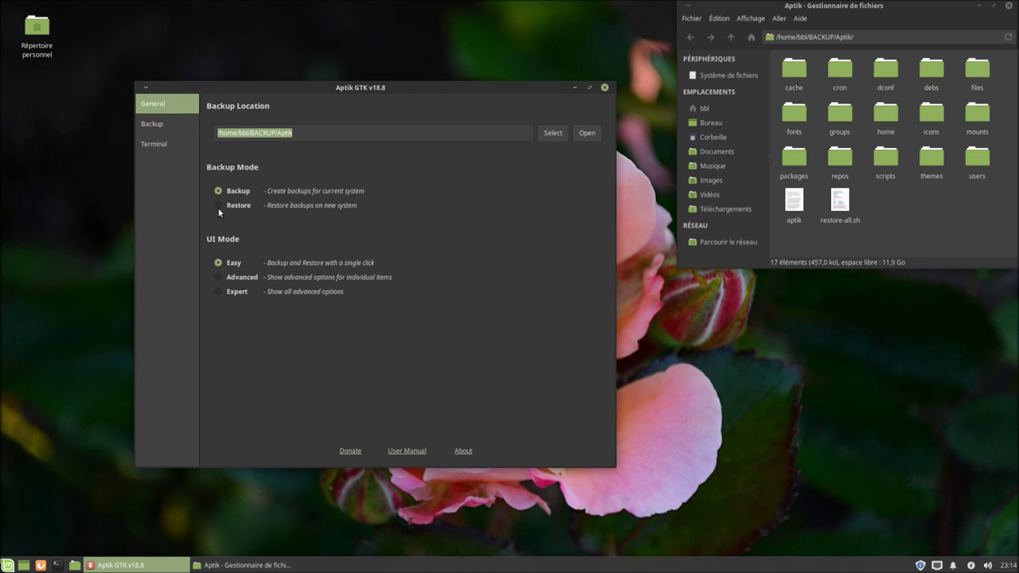
click(170, 125)
click(166, 103)
click(218, 205)
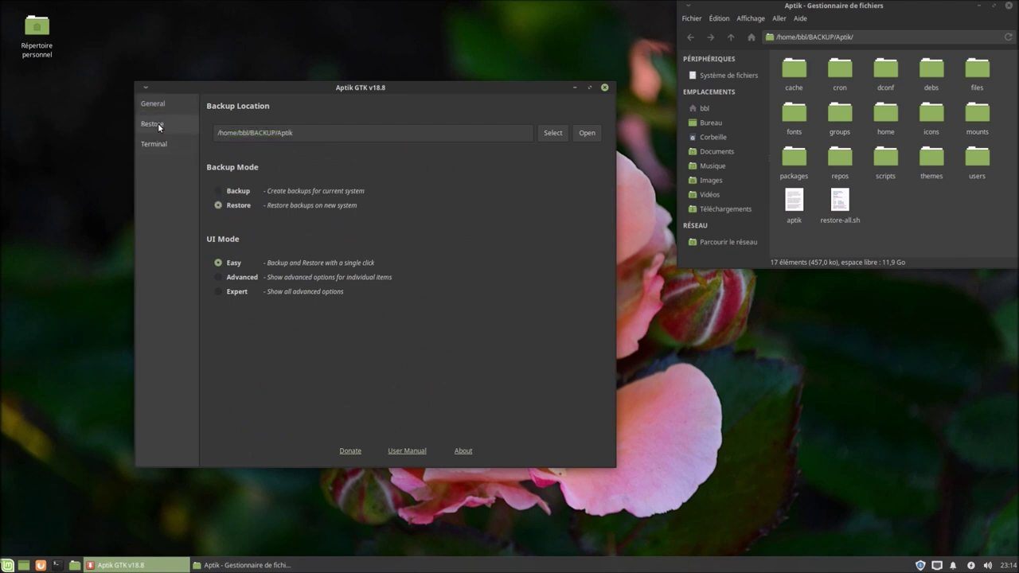
click(218, 191)
click(231, 208)
click(155, 128)
click(218, 126)
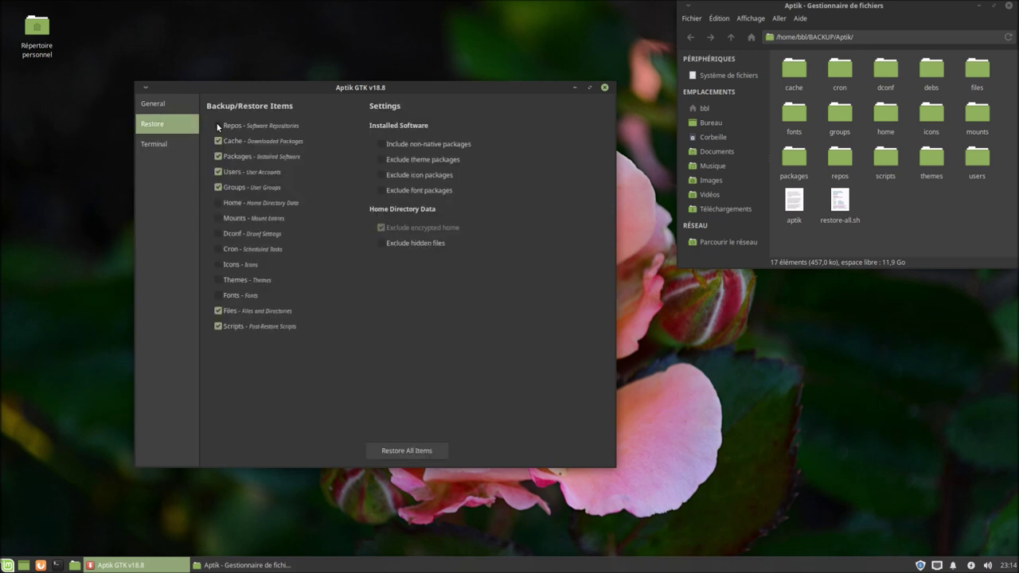
Set the mode back to Backup and reselect all the available backup items, including Repos, Home, Mounts, Dconf, Cron, Icons, Themes and Fonts.
click(177, 109)
click(217, 192)
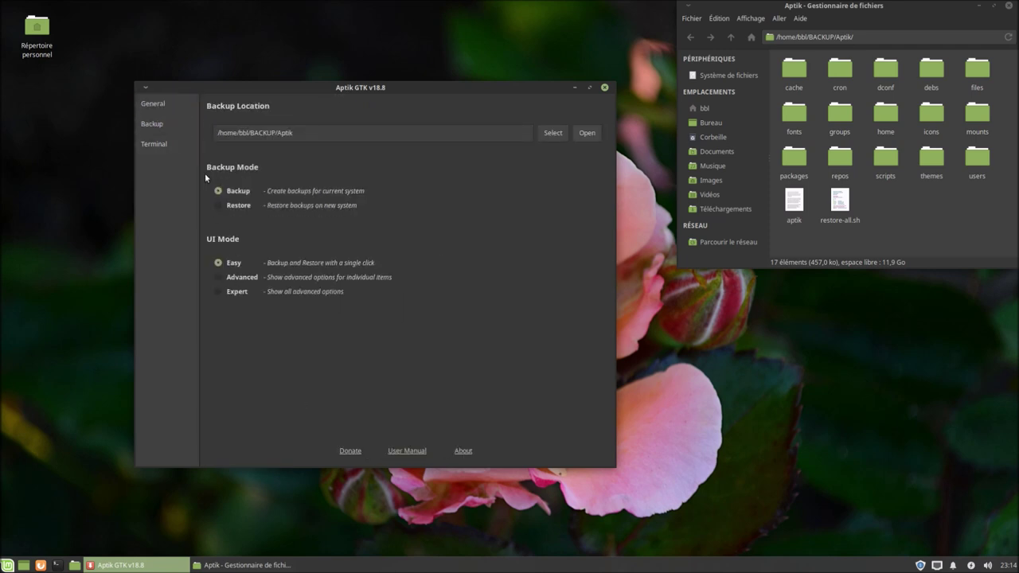
click(221, 125)
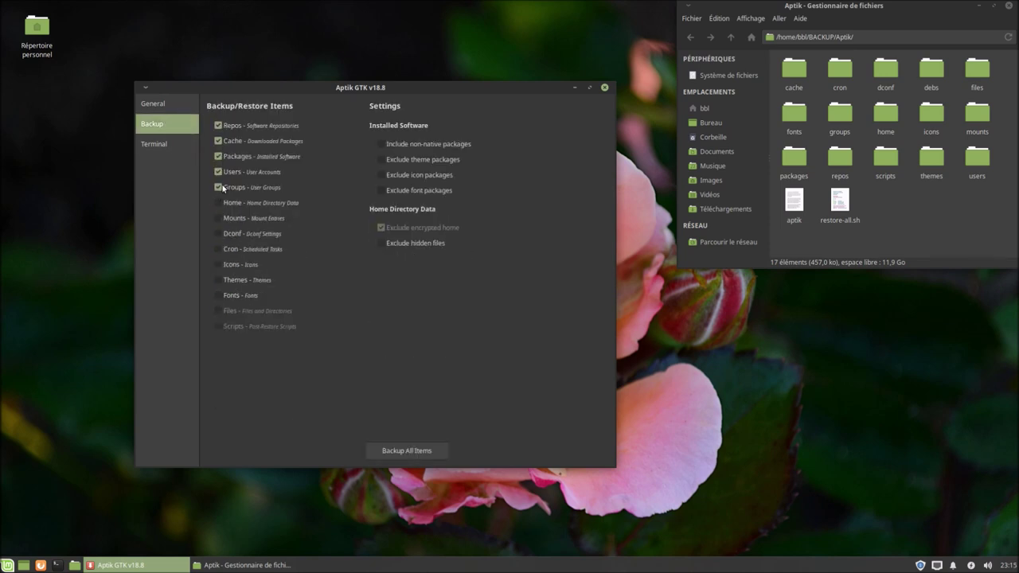
click(220, 248)
click(220, 264)
click(219, 279)
click(218, 295)
Set the backup mode to Restore and run the restore of all items from Repos to Scripts.
click(161, 104)
click(237, 206)
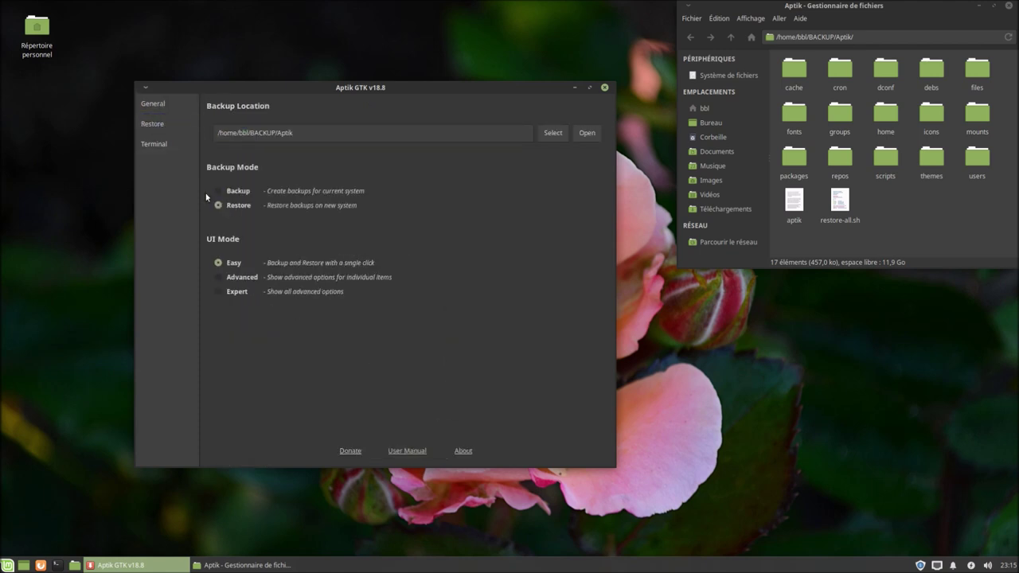
click(169, 126)
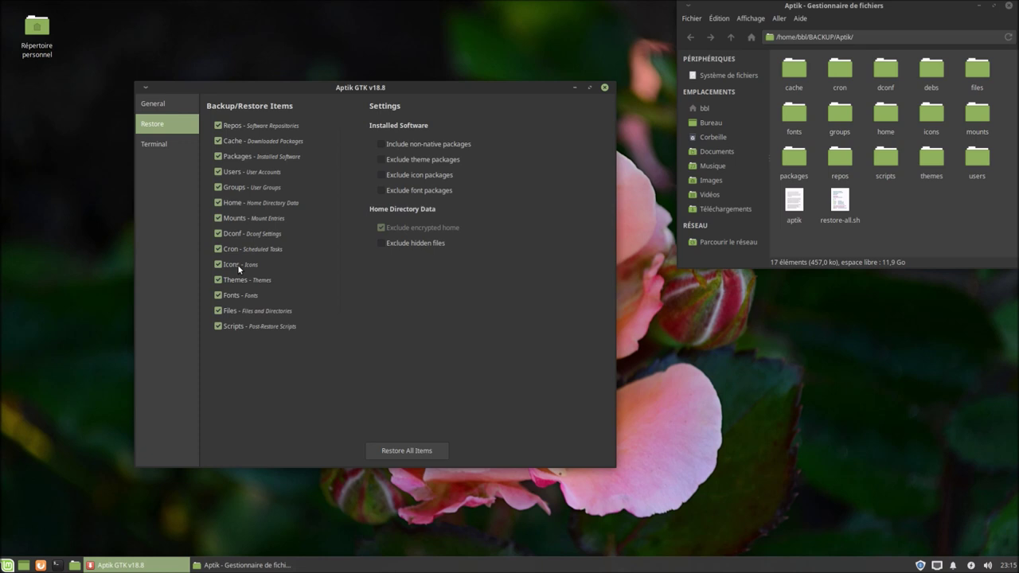
drag(284, 90, 266, 107)
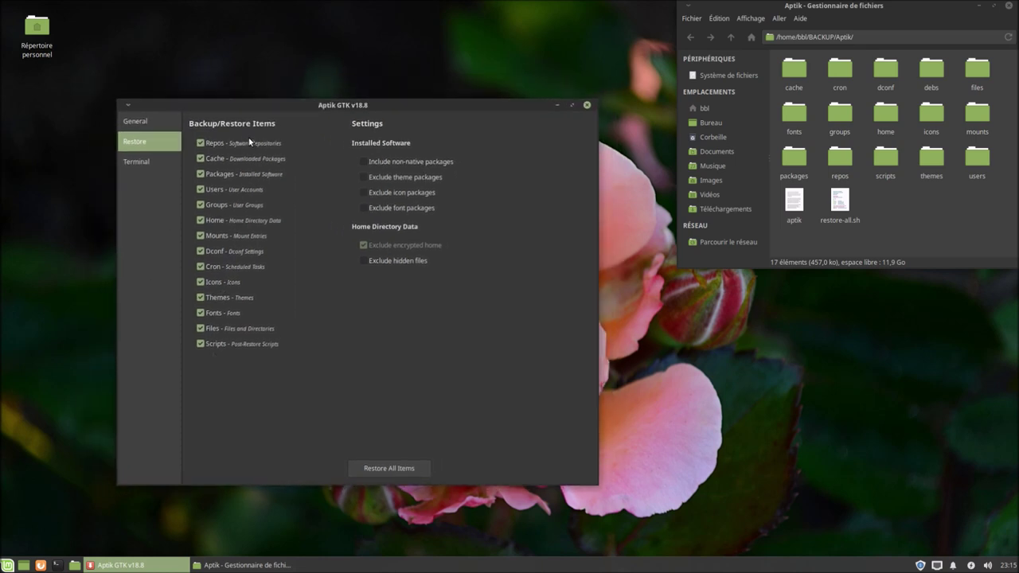
click(413, 469)
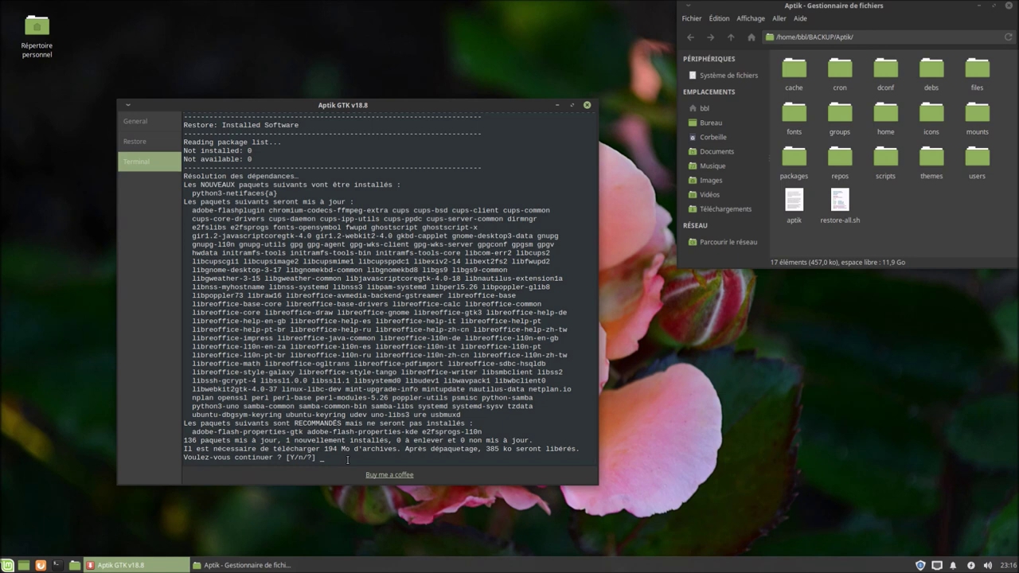
Accept the package installation with y, and close the file manager and Aptik once the restore is done.
text(y)
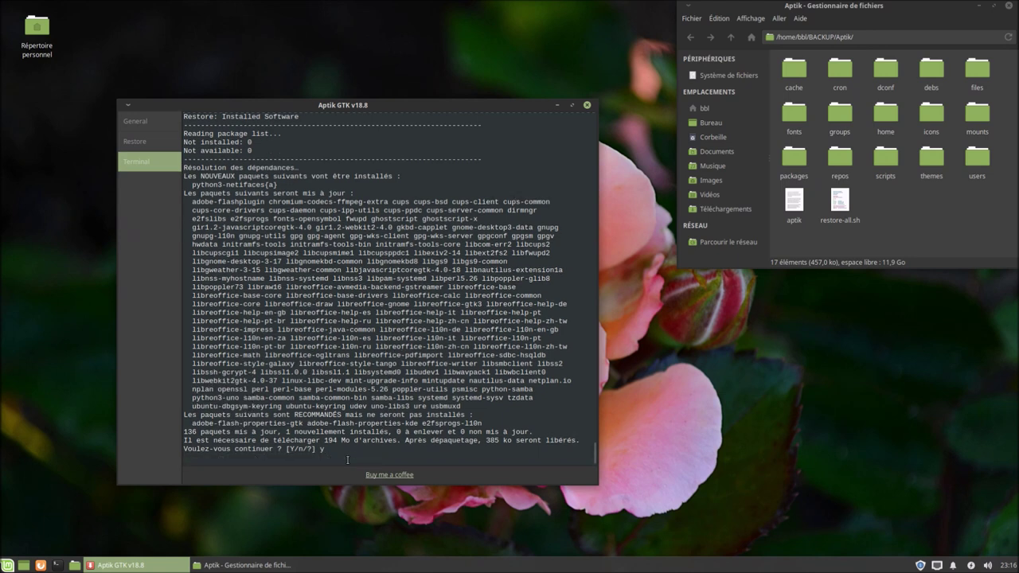
key(Return)
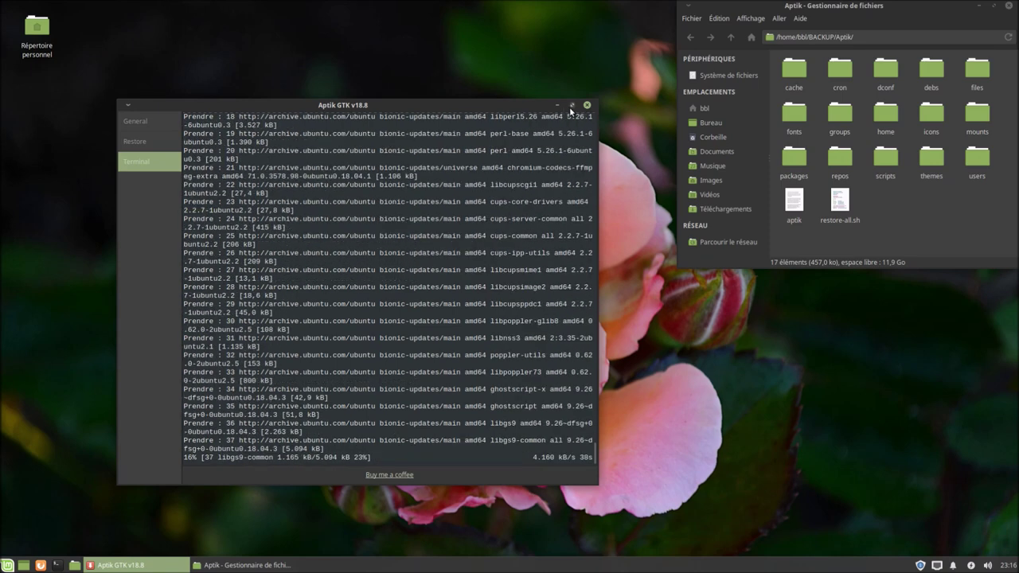
click(1008, 6)
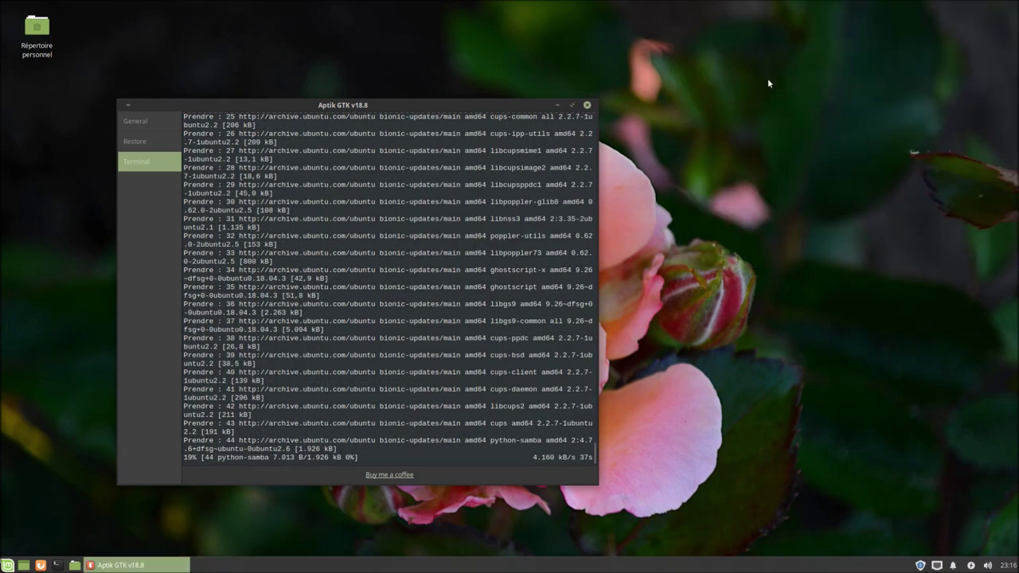
click(572, 105)
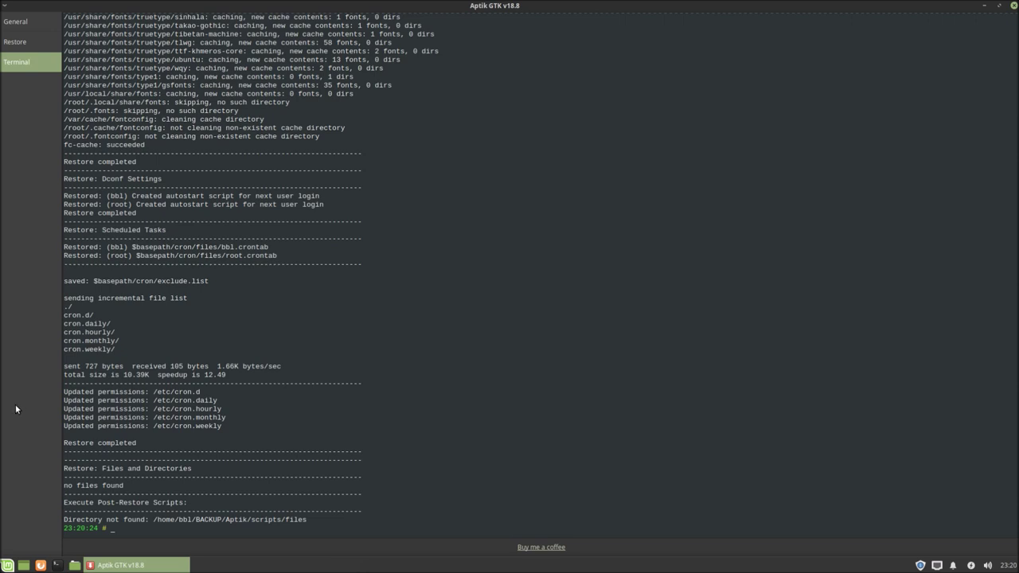
click(1013, 5)
In the Update Manager preferences, enable closing the window after updates and disable the warning about unconfigured snapshots.
click(921, 565)
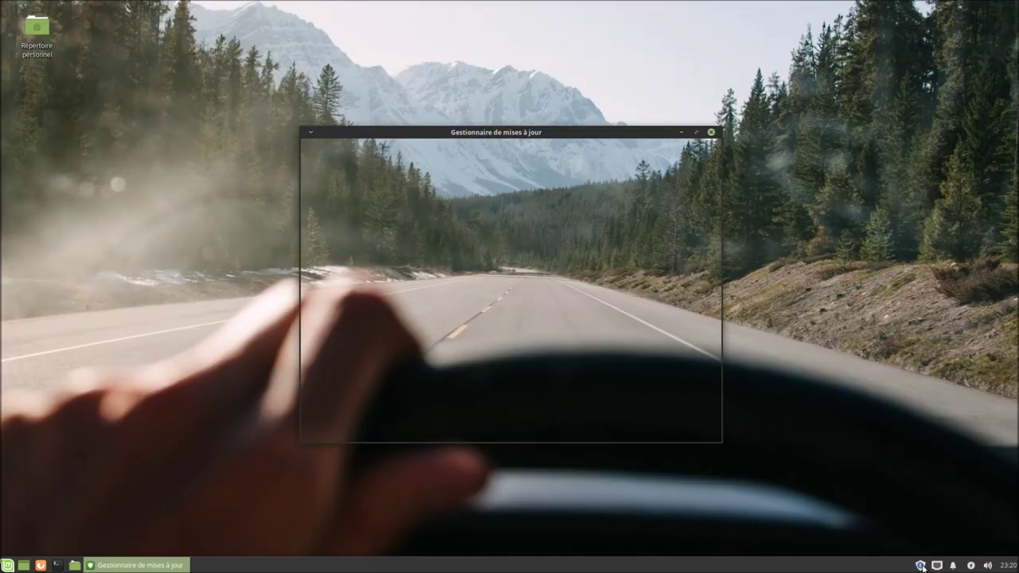
key(Return)
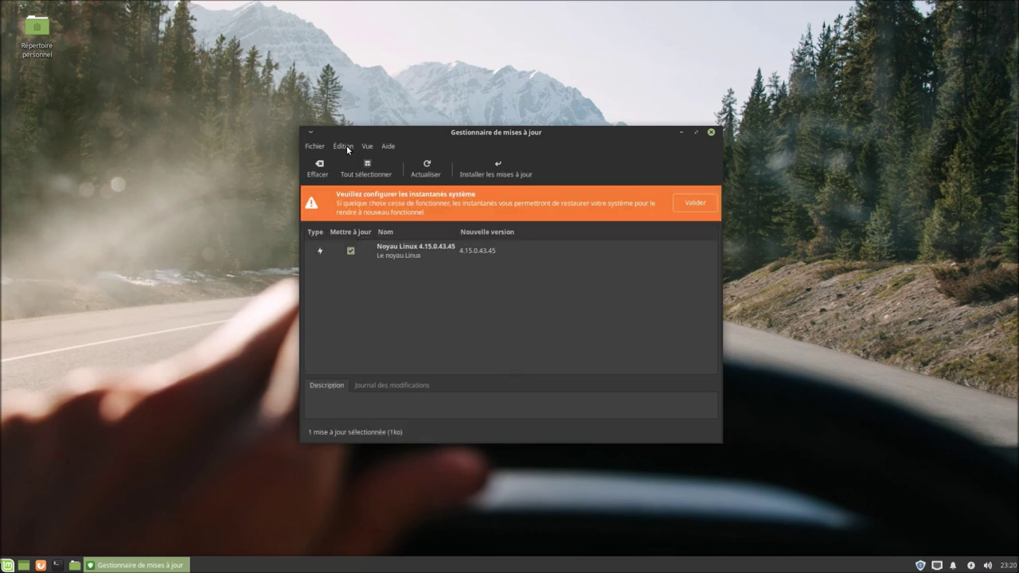
click(347, 147)
click(350, 163)
click(339, 225)
click(339, 250)
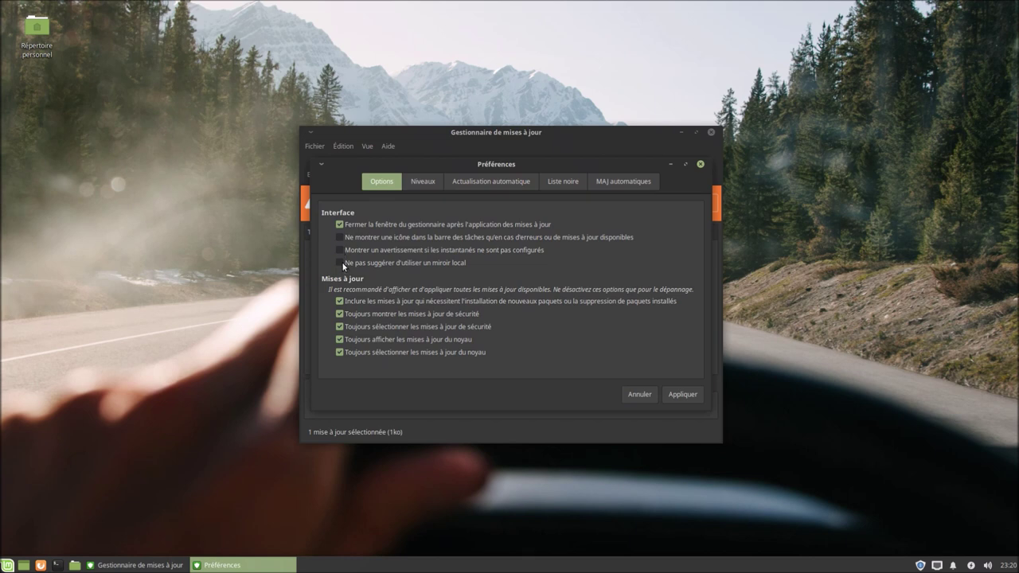
click(682, 394)
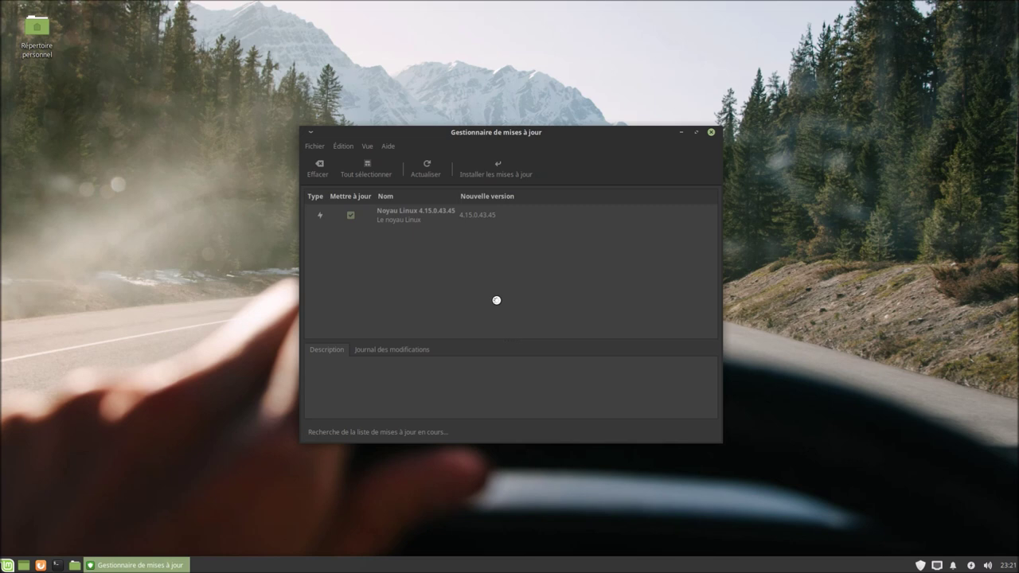
click(710, 132)
End the current session and log back in with the account password.
click(8, 565)
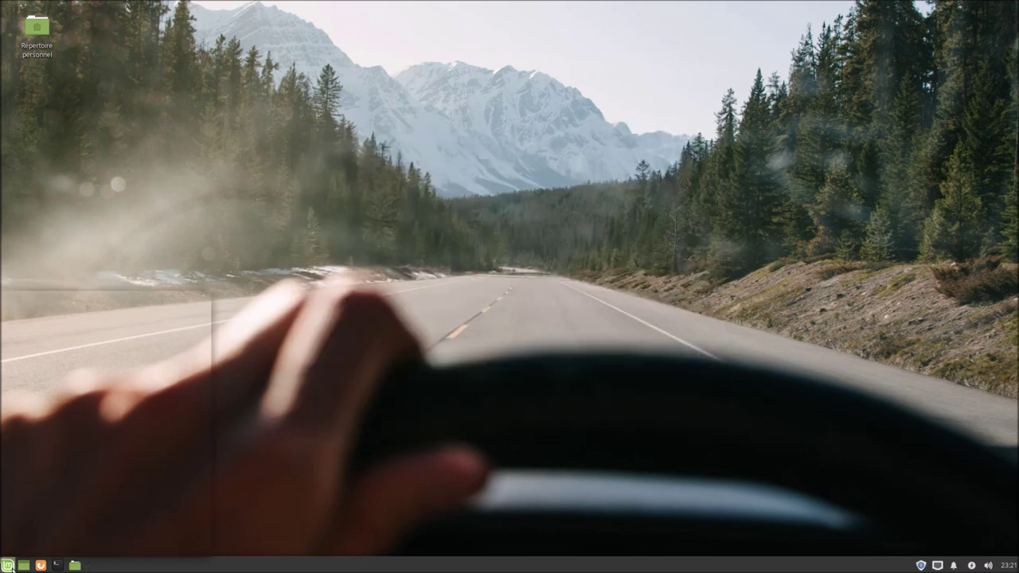
click(194, 301)
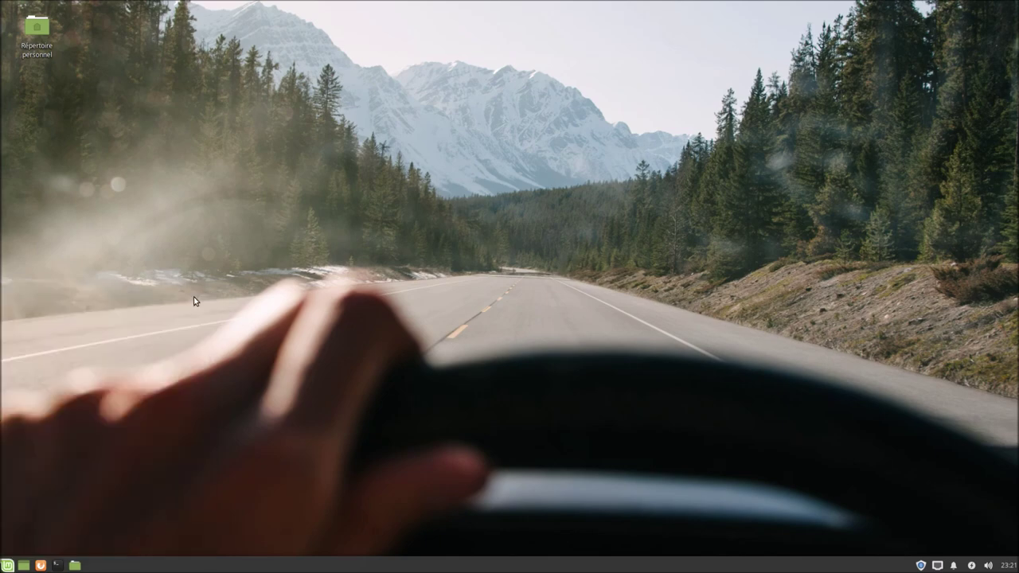
click(501, 302)
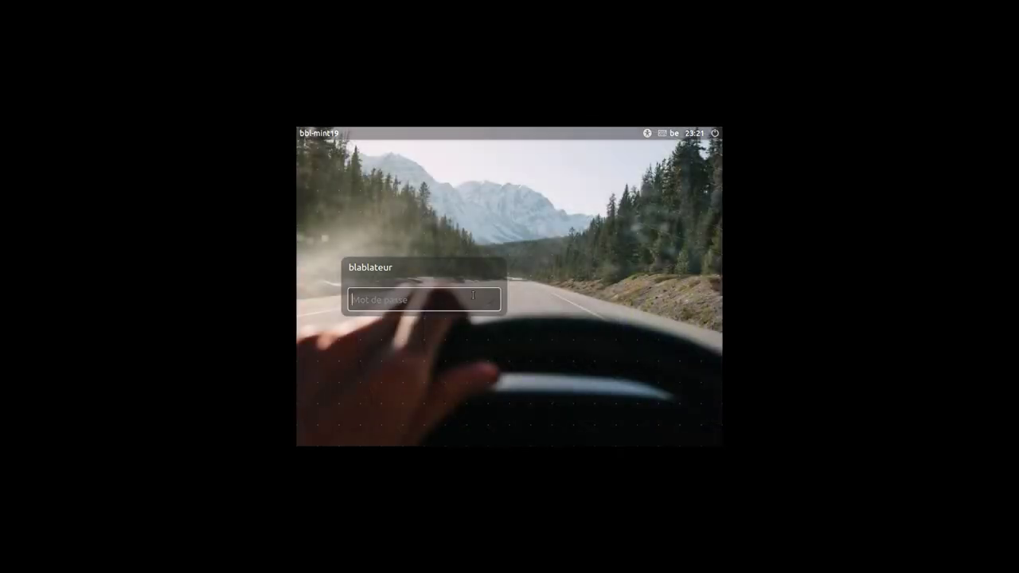
text(••)
key(Return)
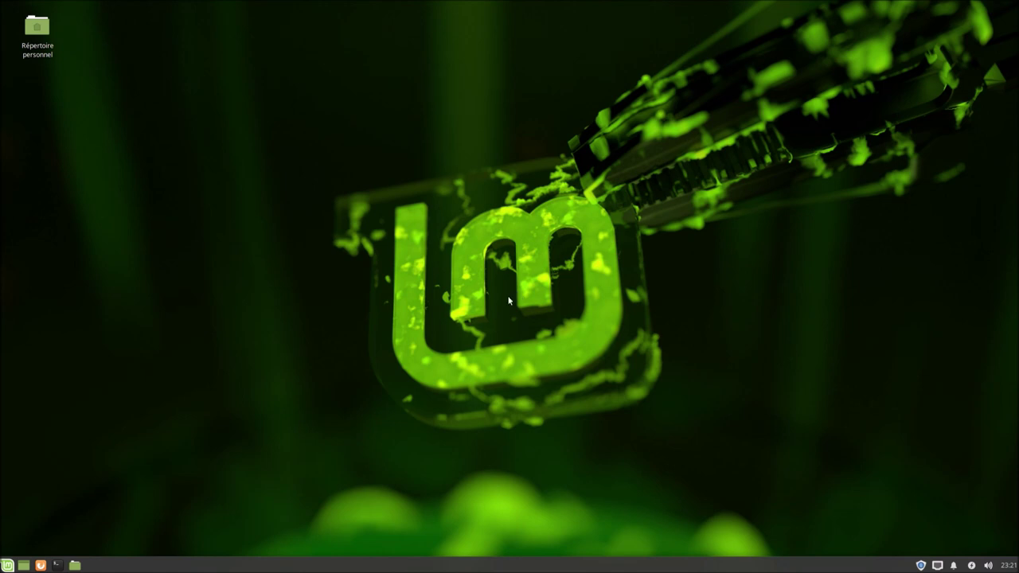
Find LibreOffice in the applications with "lib", open it and create a new Writer document.
click(7, 566)
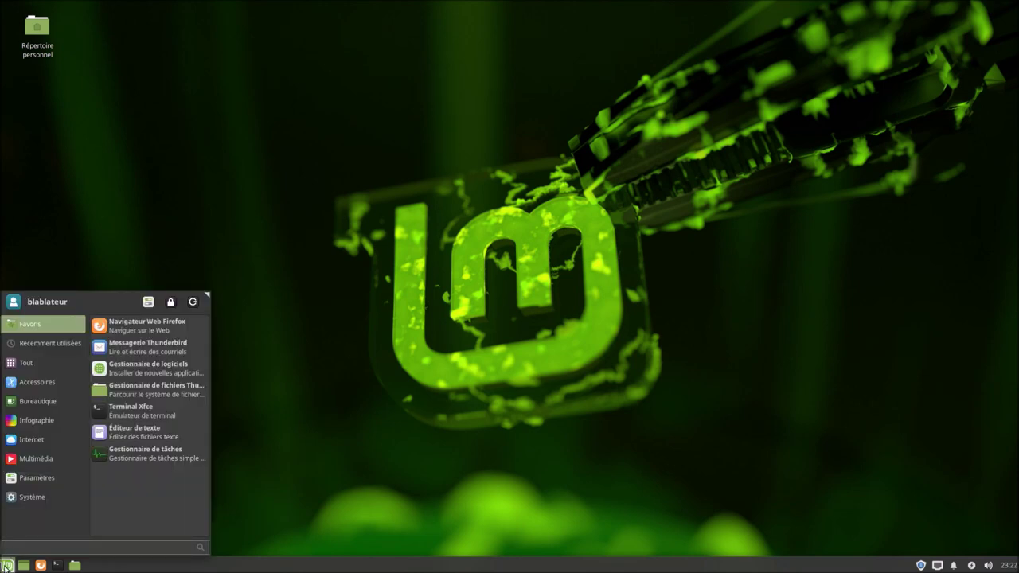
text(lib)
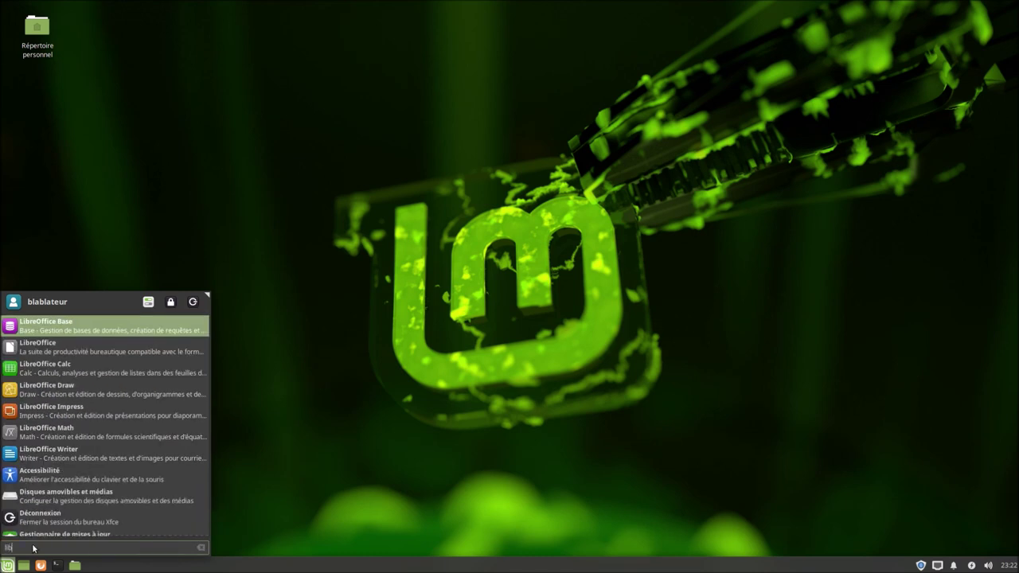
click(124, 349)
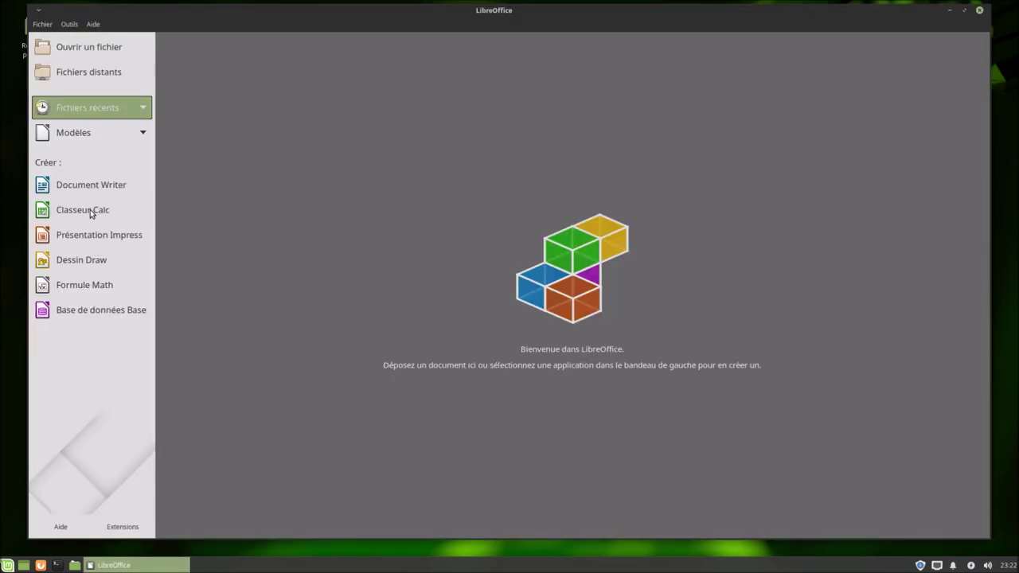
click(88, 185)
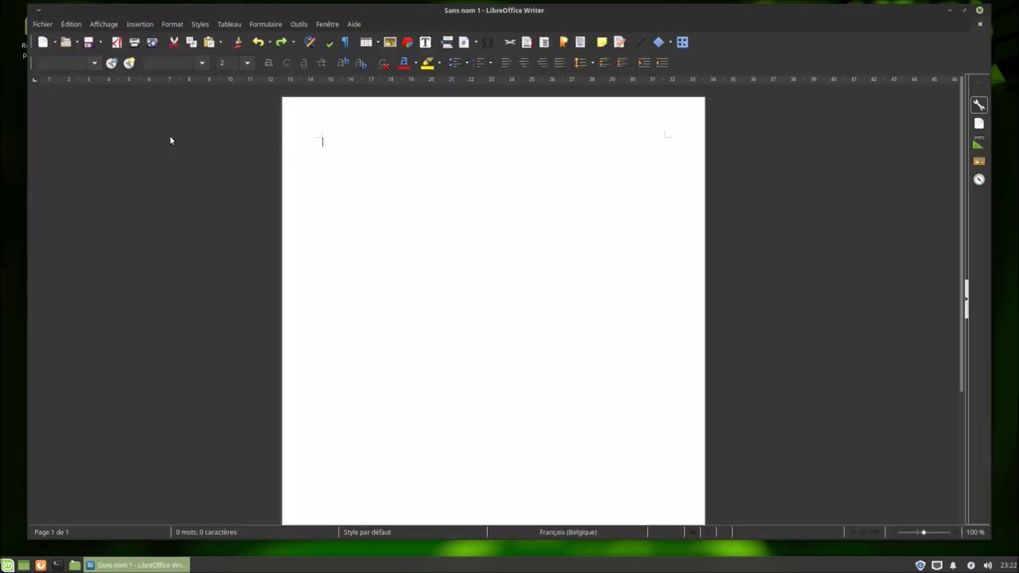
Set the font to Ubuntu Mono and enter "Dsqfsdfsdfsdf" followed by three line breaks.
click(199, 64)
scroll(229, 139, down, 15)
scroll(231, 141, down, 10)
click(207, 123)
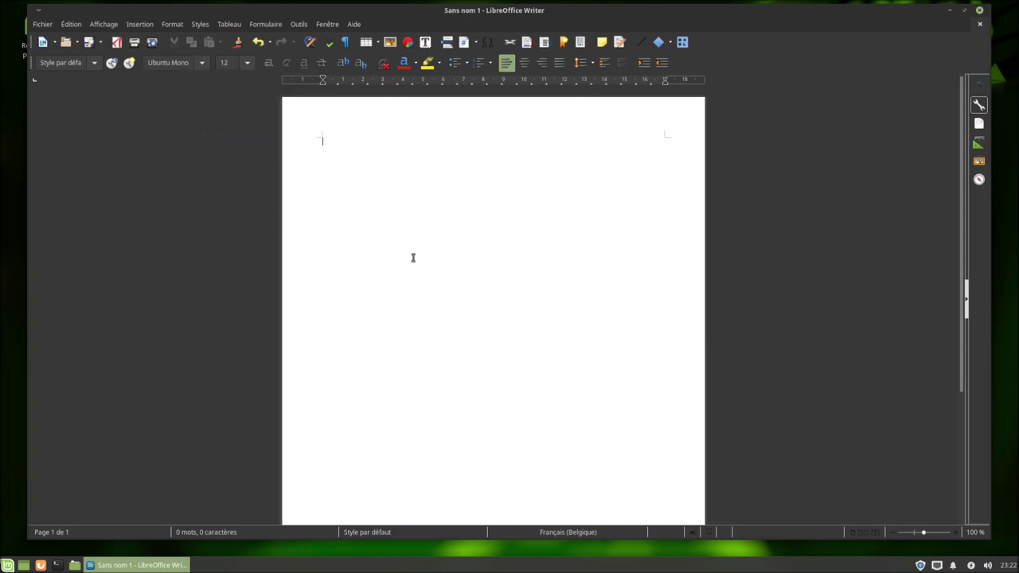
text(Dsqfsdfsdfsdf)
key(Return)
key(Return)
key(Return)
Set the font to Ani and enter "qsdfqsdfqsdfqsdf" below the first line.
click(200, 67)
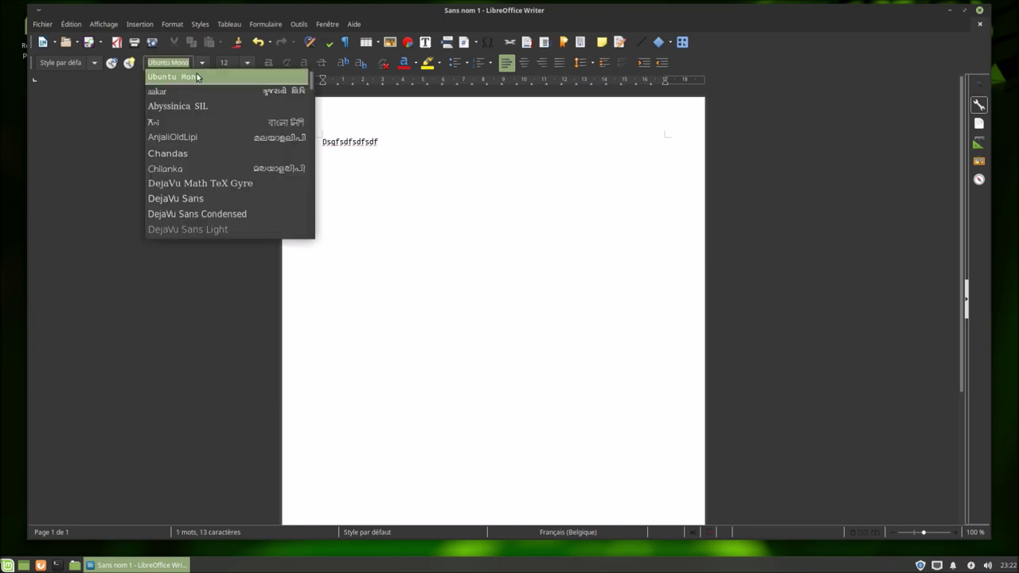
click(178, 124)
text(qsdfqsdfqsdfqsdf)
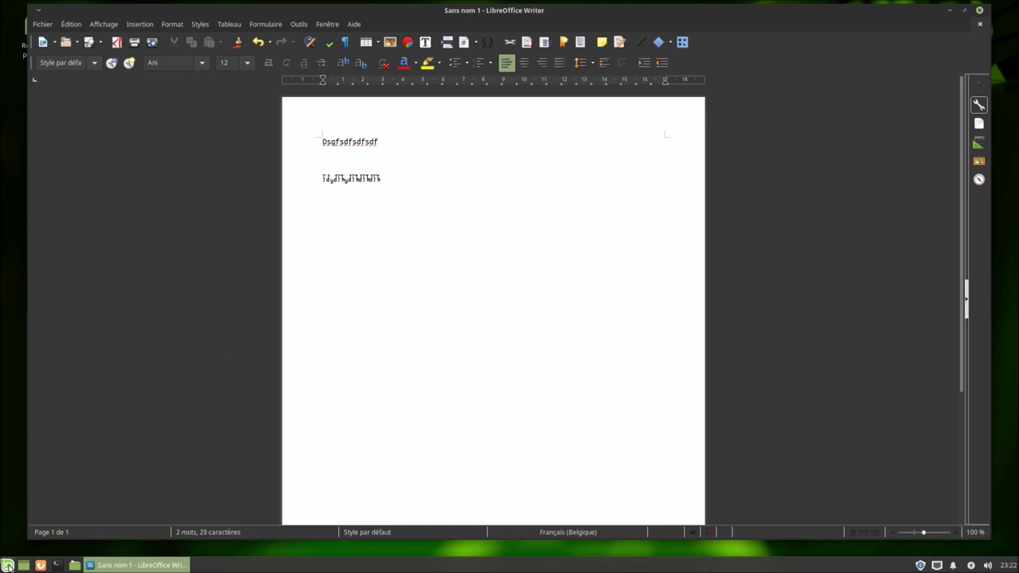
Open the desktop's appearance settings and browse the installed styles and icon themes.
click(8, 565)
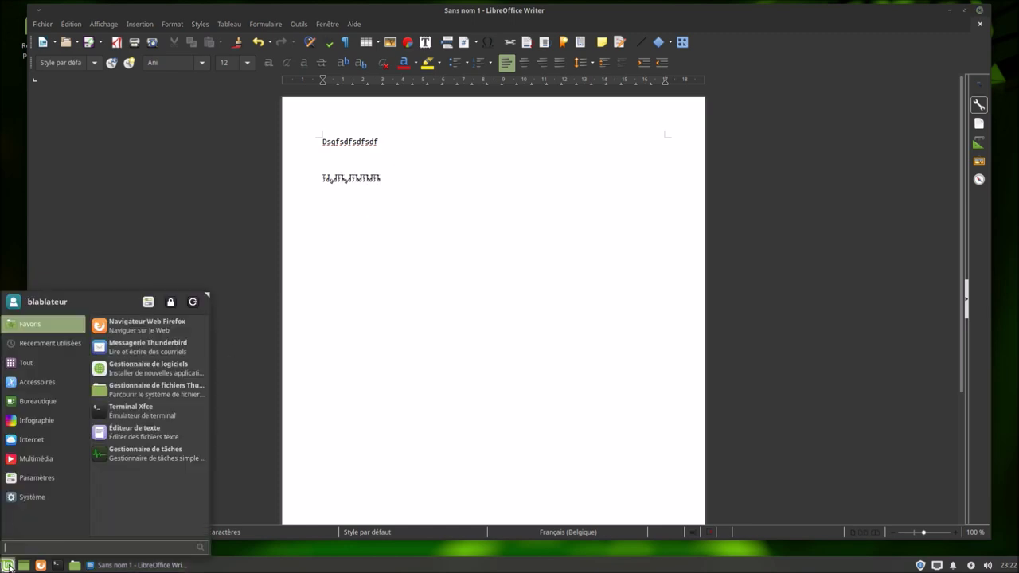
click(148, 302)
click(390, 227)
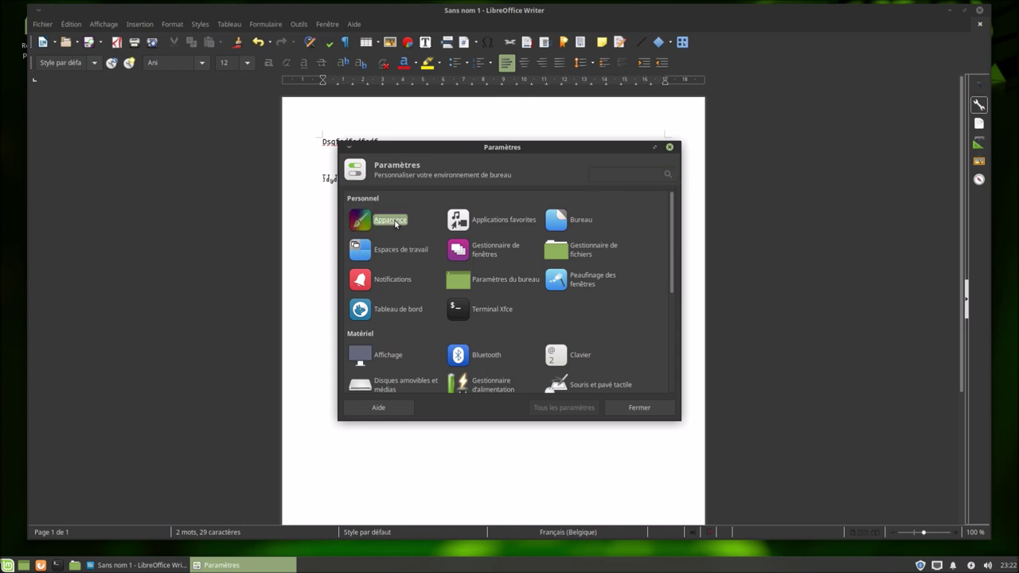
scroll(470, 284, down, 10)
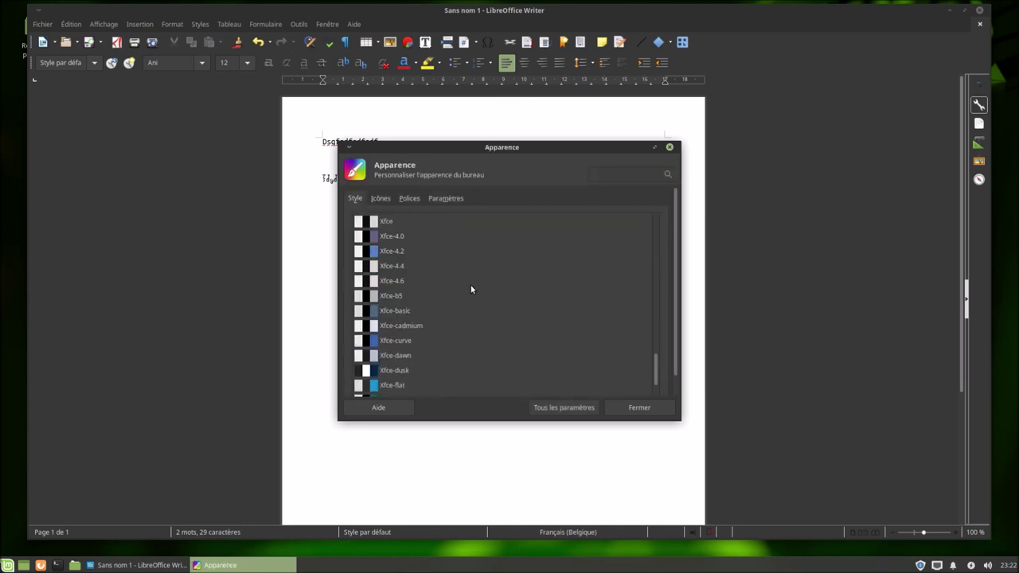
scroll(474, 287, up, 3)
scroll(474, 288, up, 4)
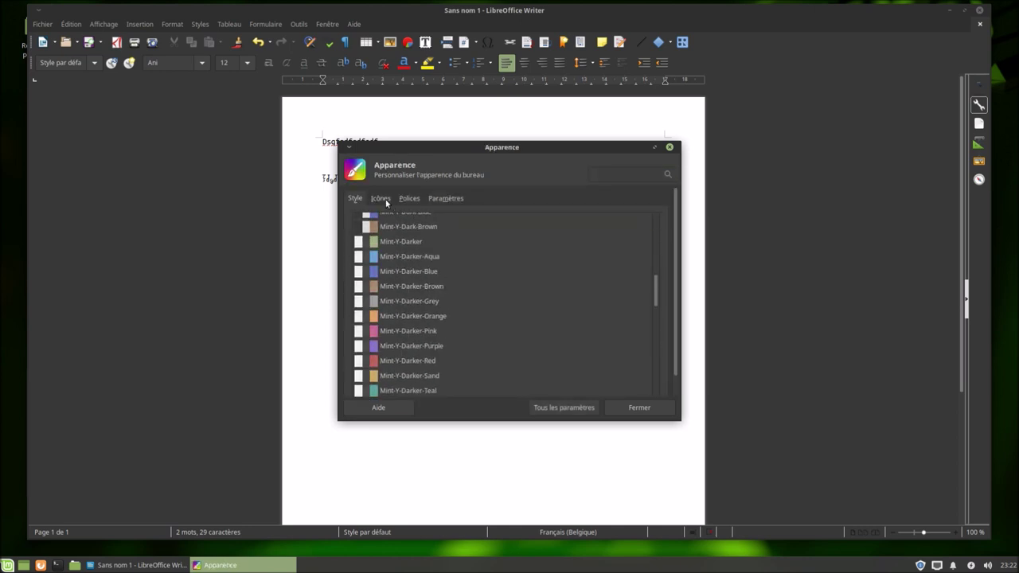
click(387, 199)
scroll(496, 302, down, 4)
scroll(506, 298, up, 15)
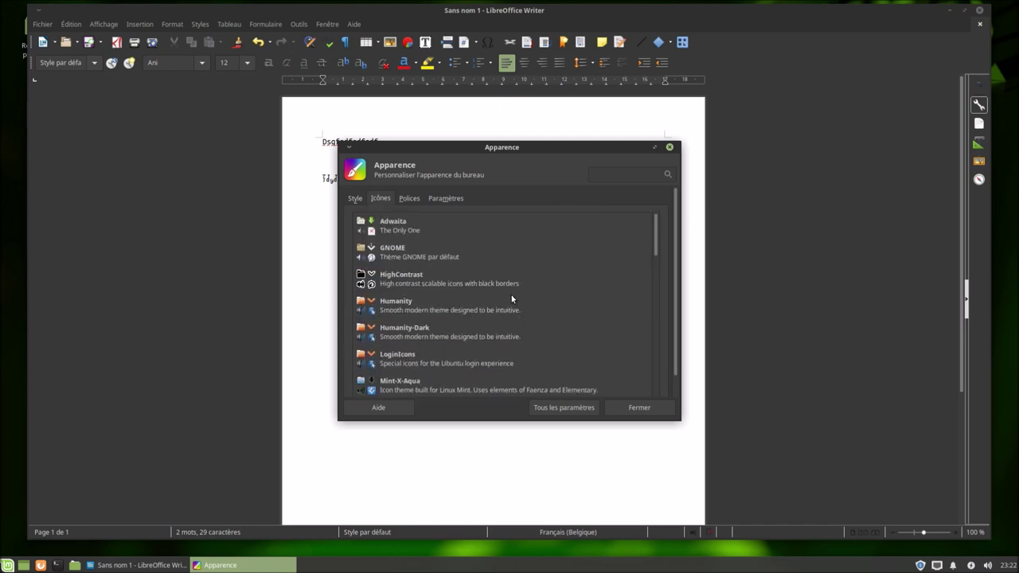
View the themes in the window manager settings and close the settings.
click(569, 405)
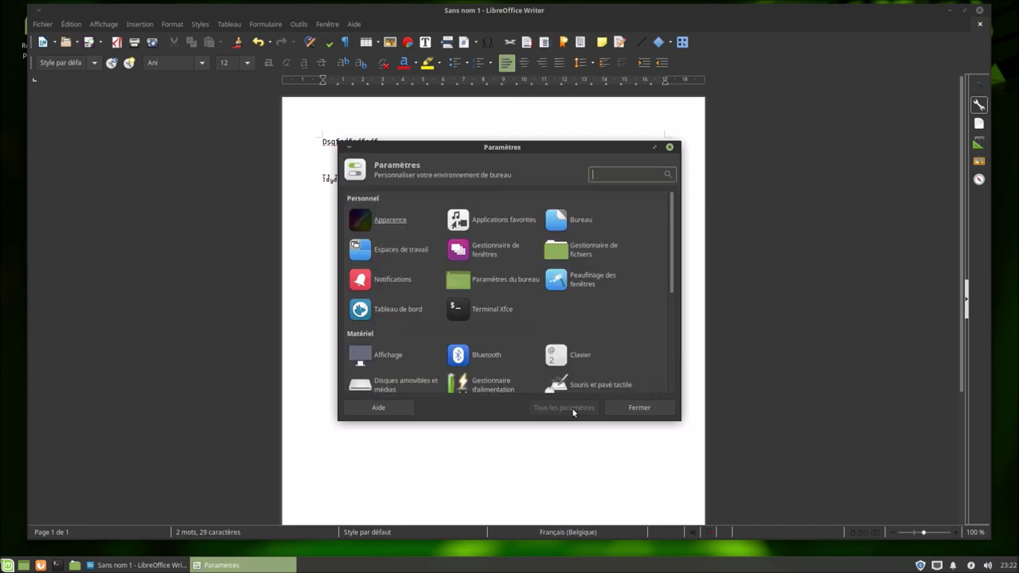
click(498, 253)
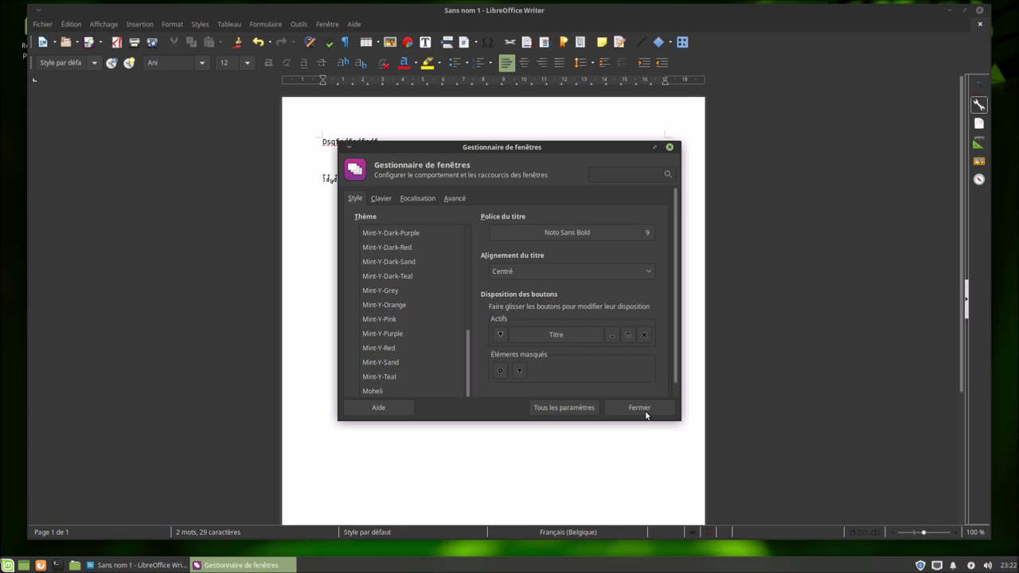
click(639, 407)
Close the Writer test document without saving it.
click(979, 23)
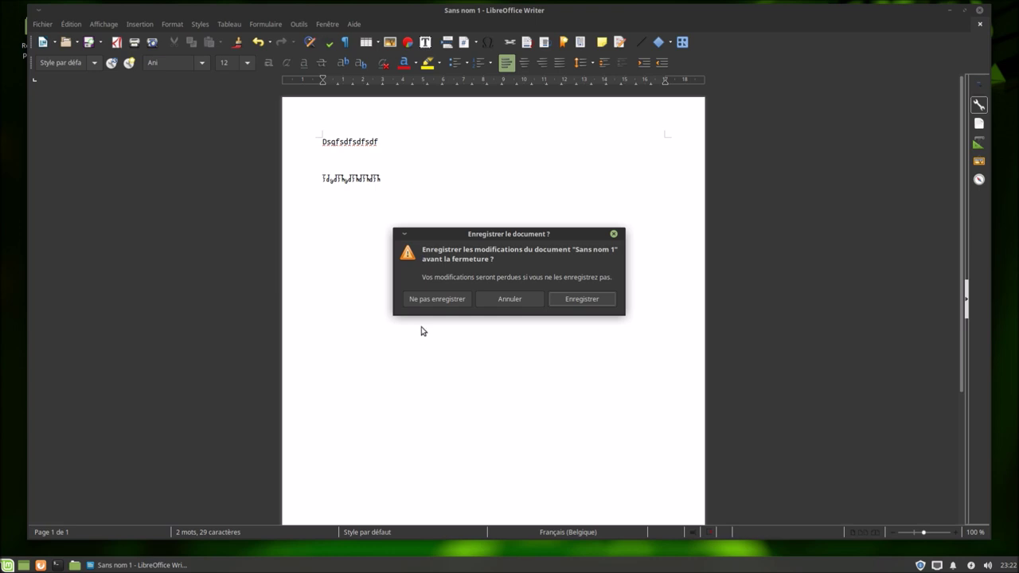
click(465, 302)
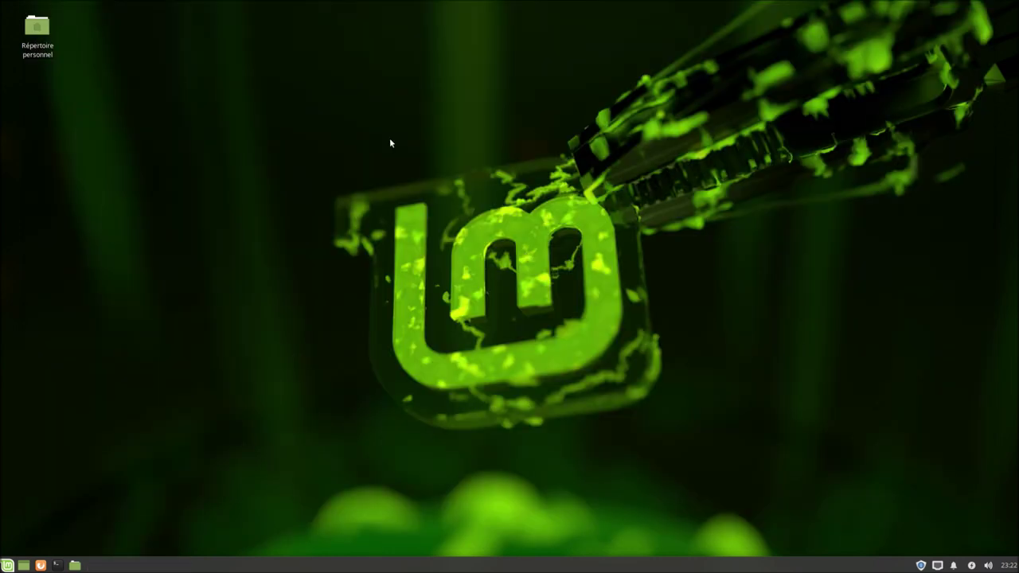